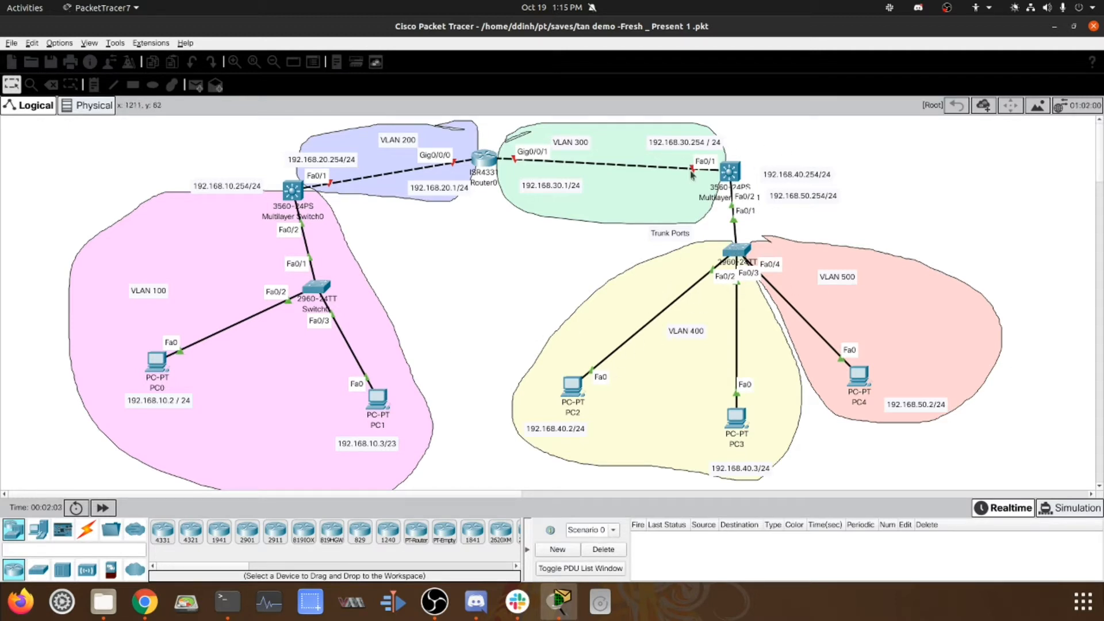
# Open PC0's IP configuration and set its static IPv4 address to 192.168.10.2
pyautogui.click(253, 362)
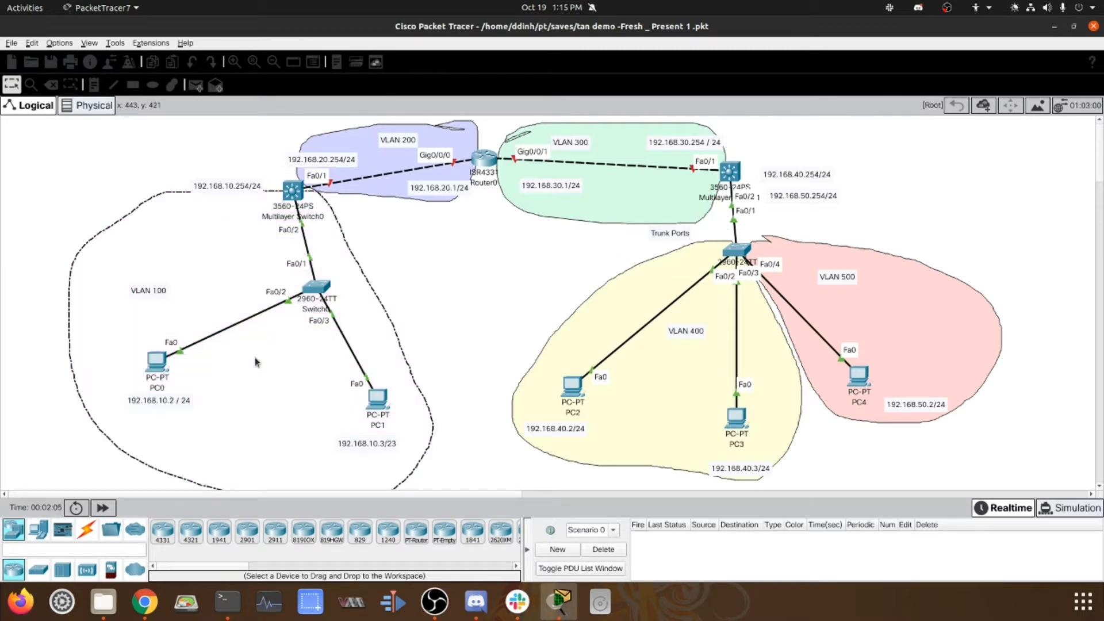
pyautogui.click(163, 368)
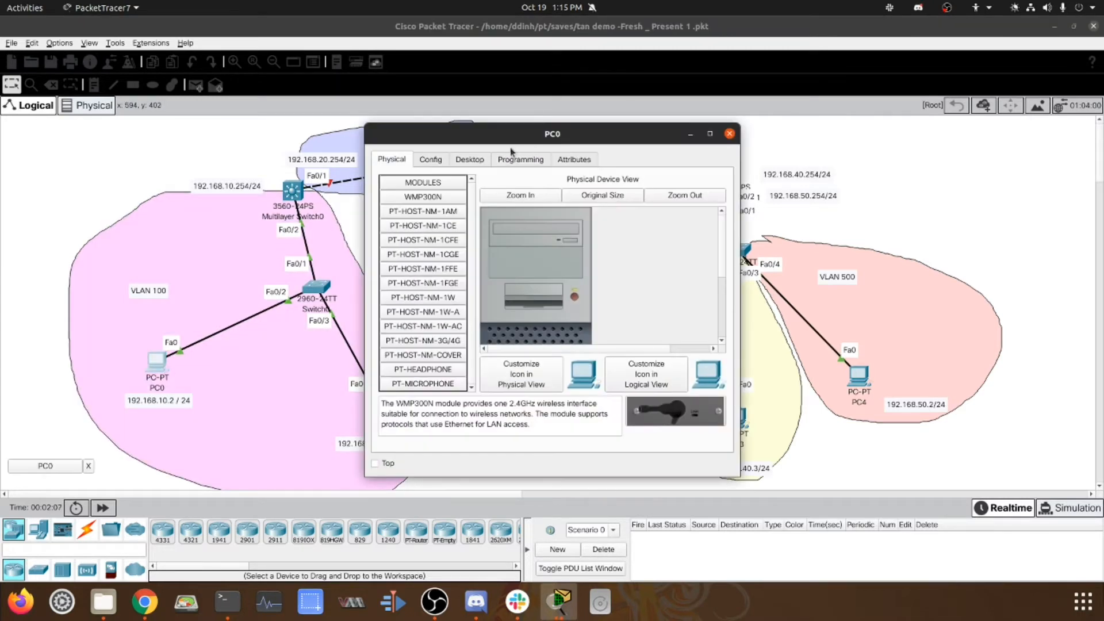
pyautogui.moveTo(640, 147); pyautogui.dragTo(729, 143)
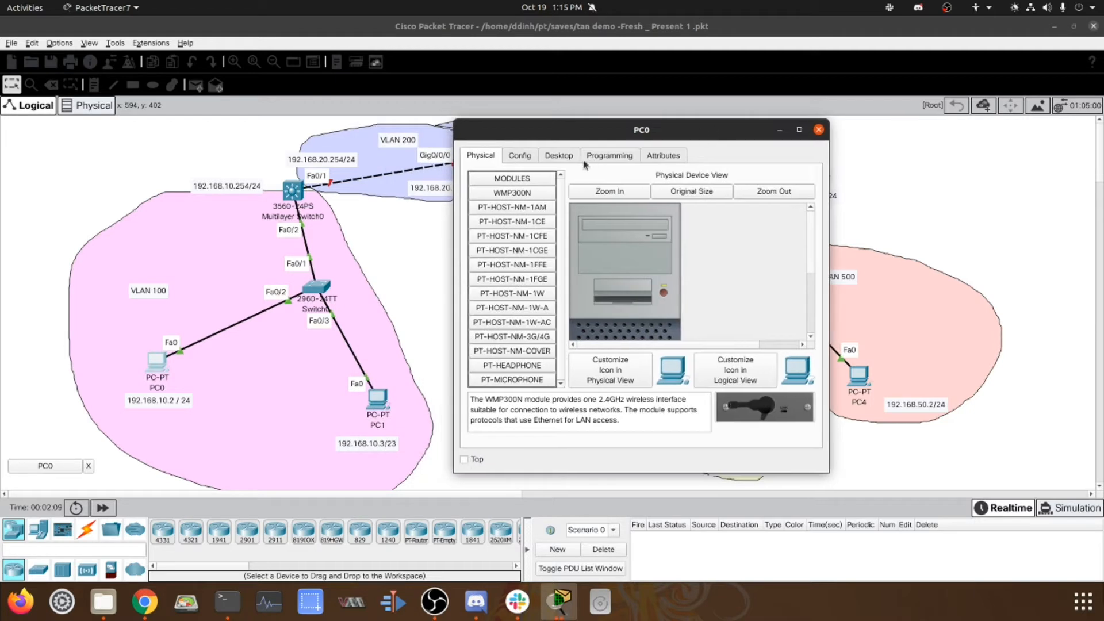
pyautogui.click(569, 161)
pyautogui.click(516, 190)
pyautogui.click(595, 243)
pyautogui.write('192.168.10.2')
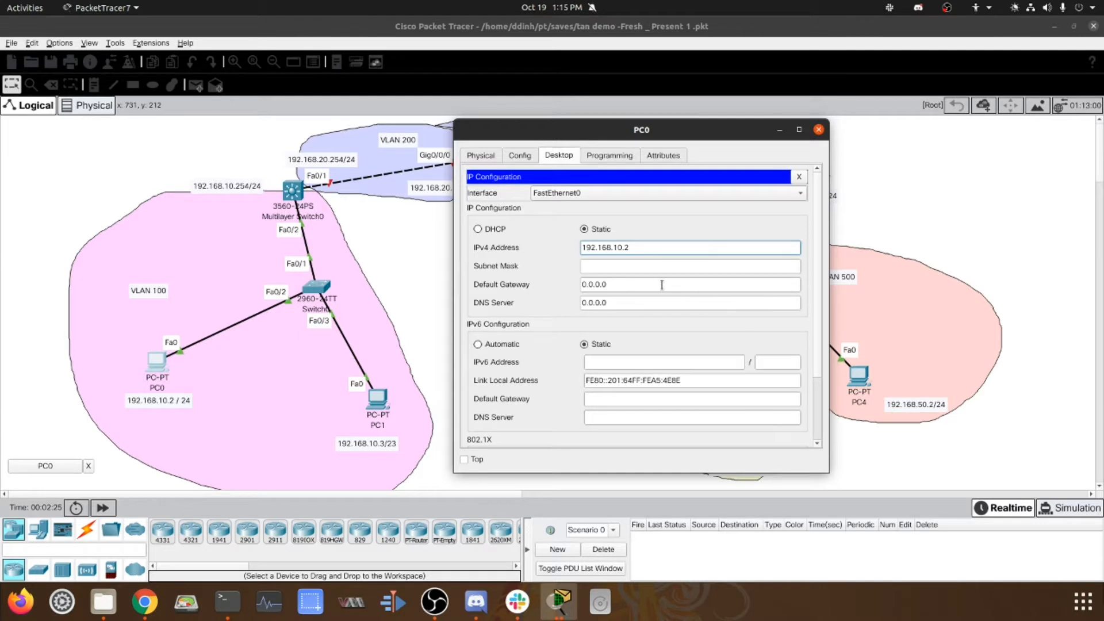
# Give PC0 the subnet mask 255.255.255.0 and default gateway 192.168.10.254, and close its configuration window
pyautogui.click(639, 268)
pyautogui.click(638, 282)
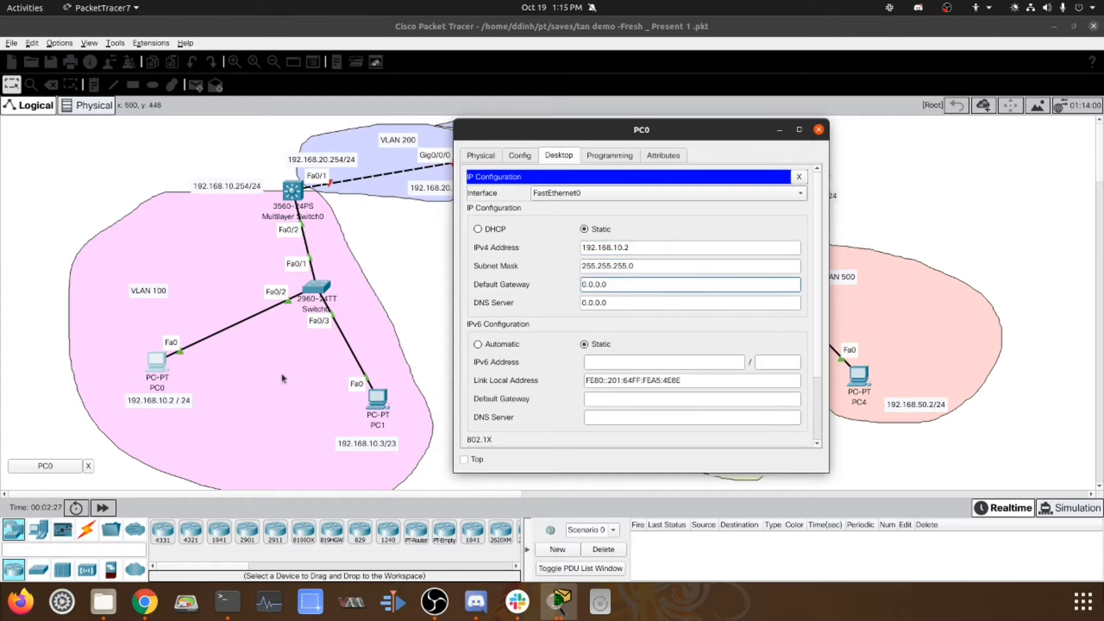
pyautogui.moveTo(658, 286); pyautogui.dragTo(571, 288)
pyautogui.write('192.168.10.254')
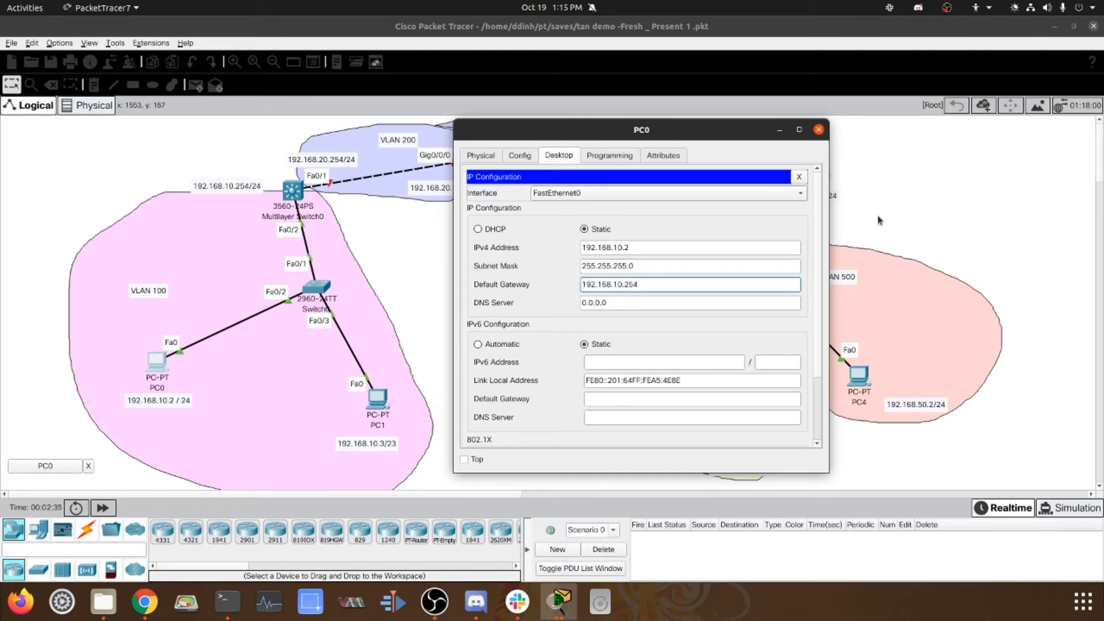
pyautogui.click(799, 177)
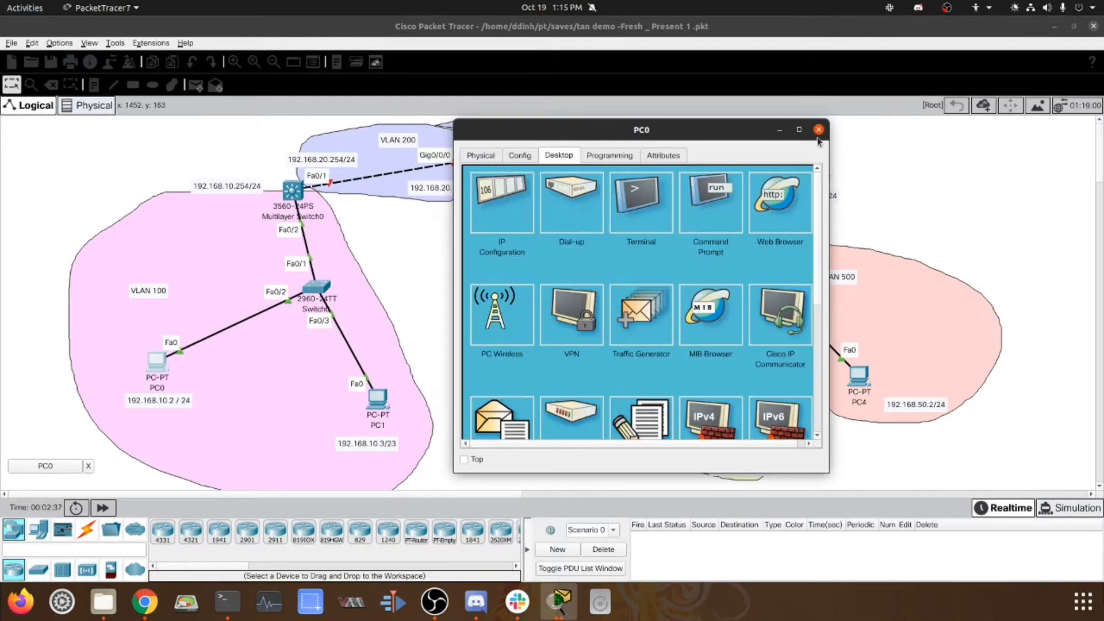
pyautogui.click(818, 130)
# Open PC1's IP configuration and set its static IPv4 address to 192.168.10.3
pyautogui.click(390, 395)
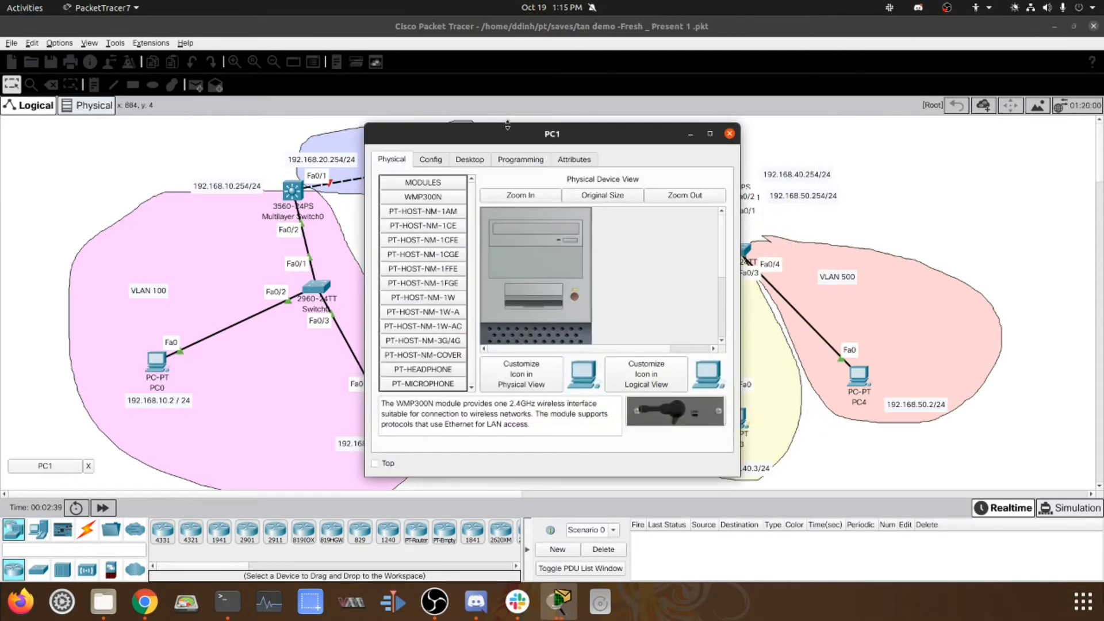
pyautogui.moveTo(510, 125); pyautogui.dragTo(510, 109)
pyautogui.moveTo(630, 110); pyautogui.dragTo(786, 107)
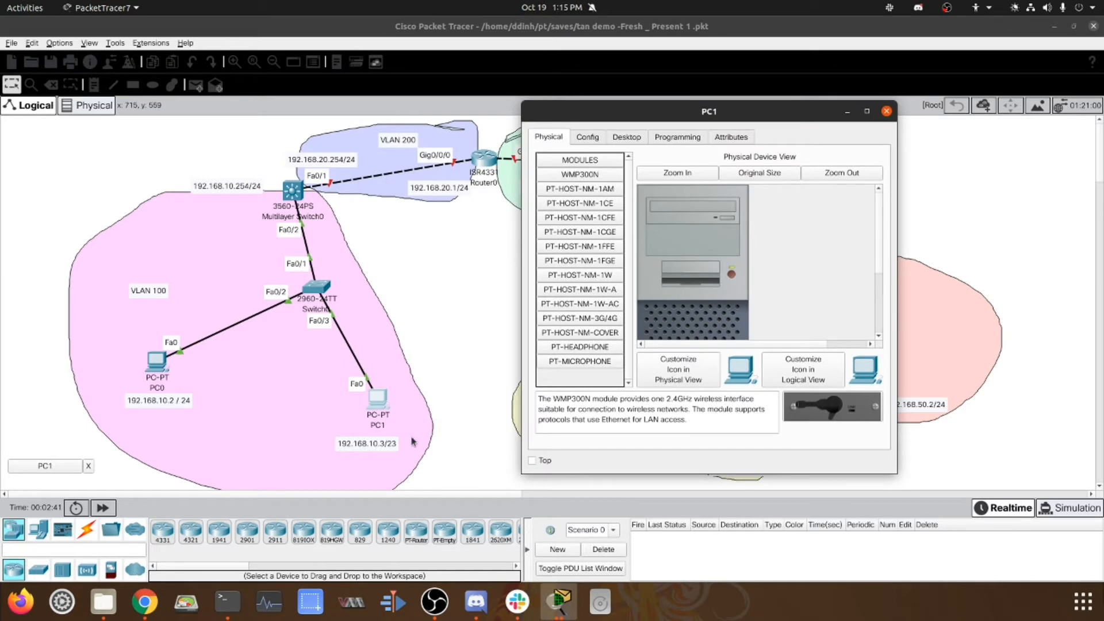
pyautogui.click(627, 142)
pyautogui.click(567, 213)
pyautogui.click(680, 229)
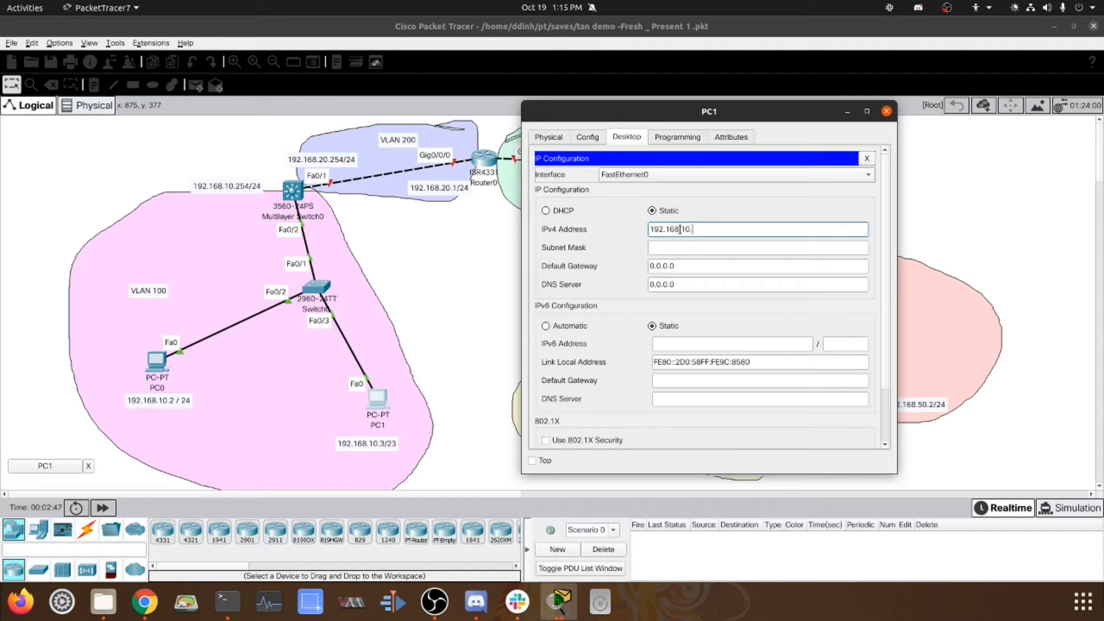
pyautogui.write('192.168.10.3')
# Give PC1 the subnet mask 255.255.254.0 and default gateway 192.168.10.254, and close its configuration window
pyautogui.click(699, 247)
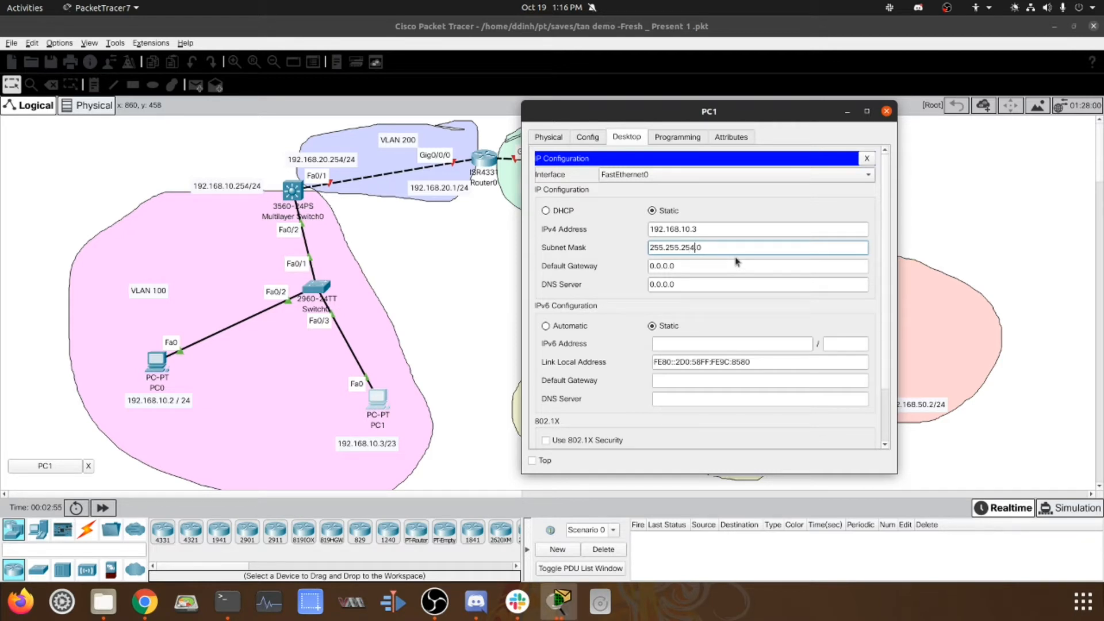
pyautogui.press('Tab')
pyautogui.write('1')
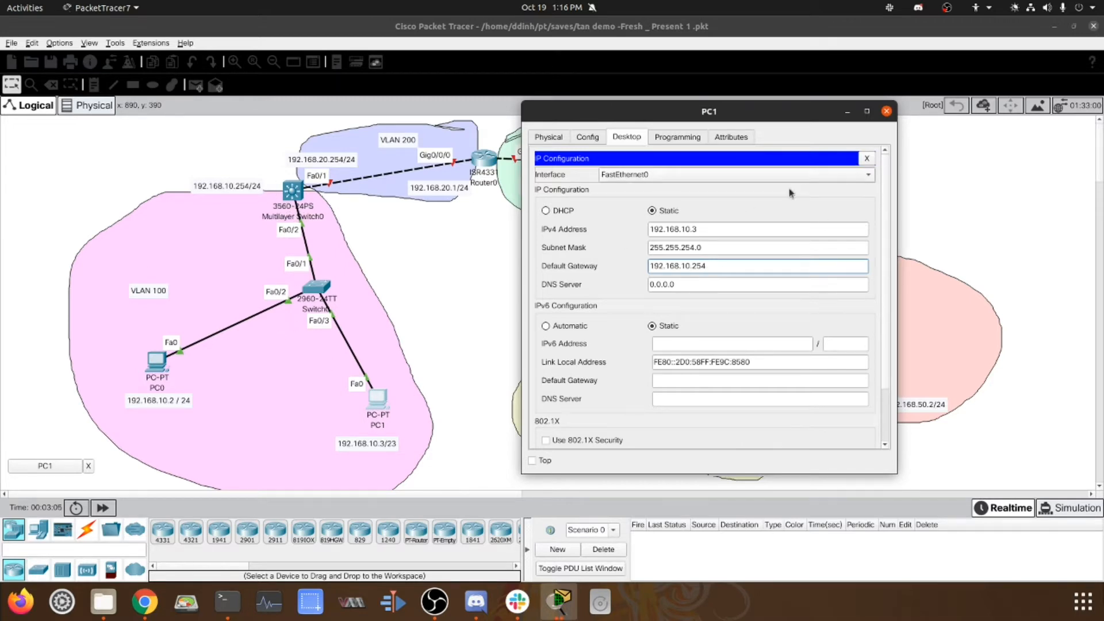
pyautogui.click(872, 158)
pyautogui.click(886, 111)
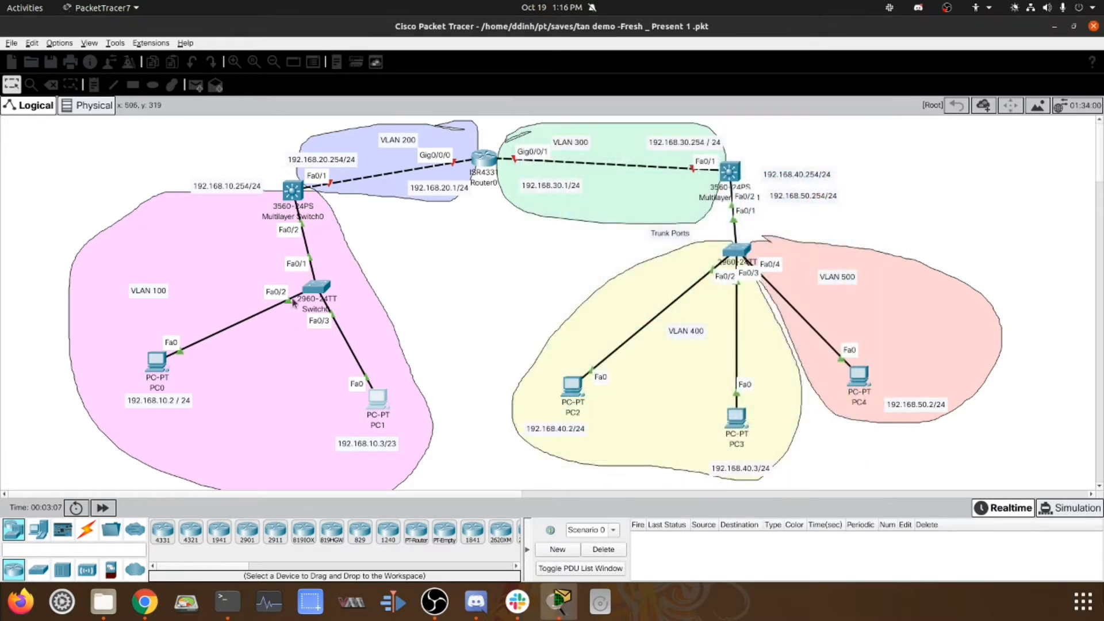
# Open Switch0's command line and enter global configuration mode with ena and conf t
pyautogui.click(324, 294)
pyautogui.moveTo(575, 128); pyautogui.dragTo(687, 122)
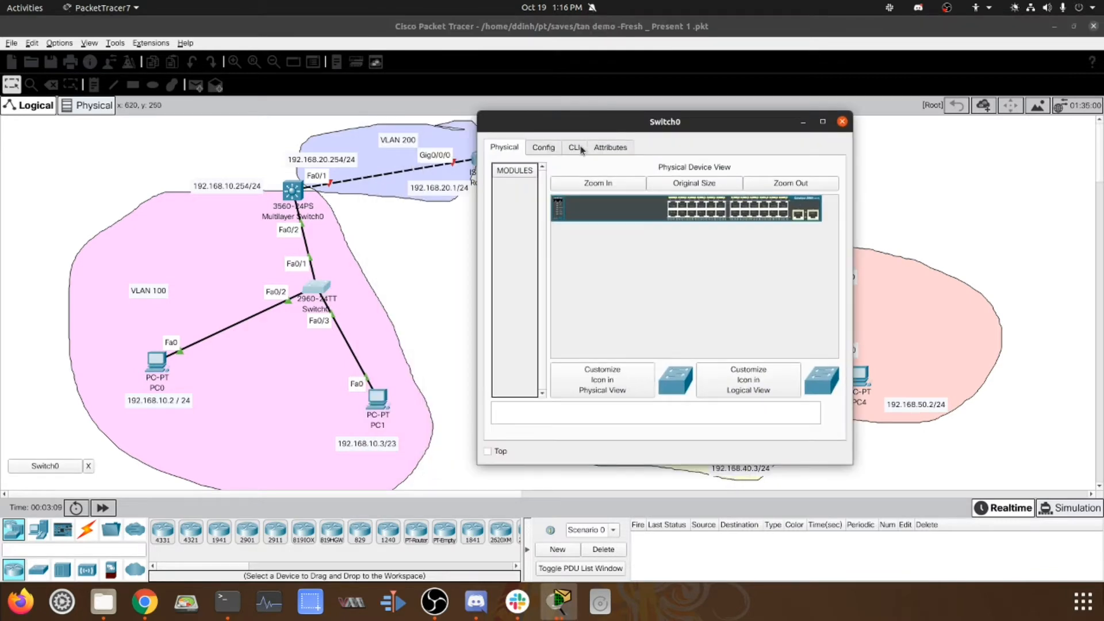
pyautogui.click(574, 147)
pyautogui.press('Return')
pyautogui.press('Return')
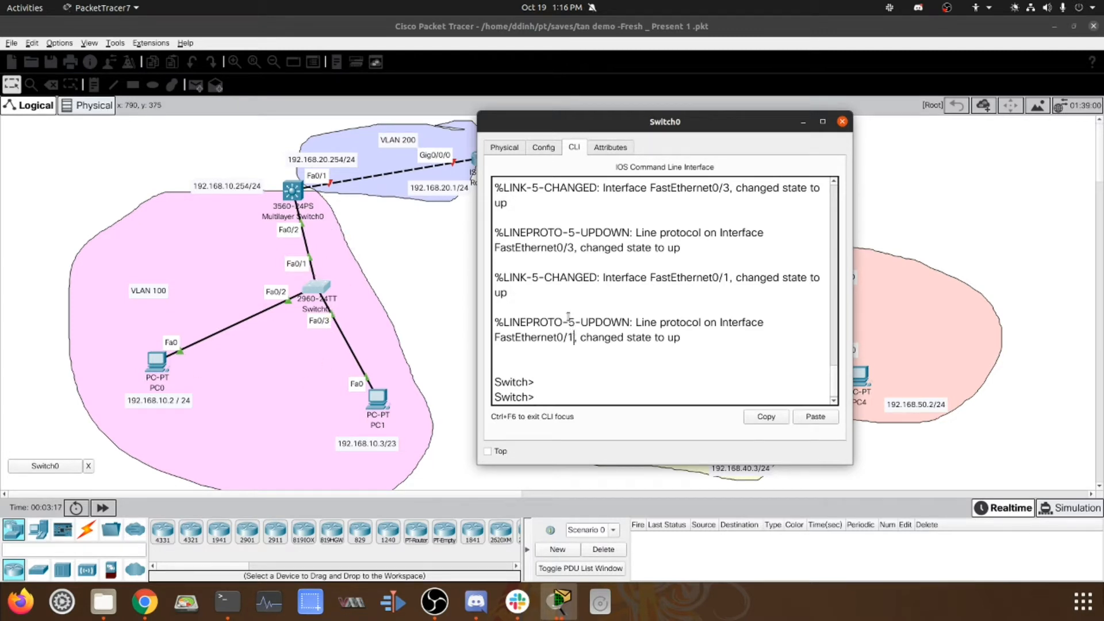
pyautogui.write('ena')
pyautogui.press('Return')
pyautogui.write('conf t')
pyautogui.press('Return')
# Create the VLAN 100 interface on Switch0 and add VLAN 100 itself
pyautogui.write('int vl')
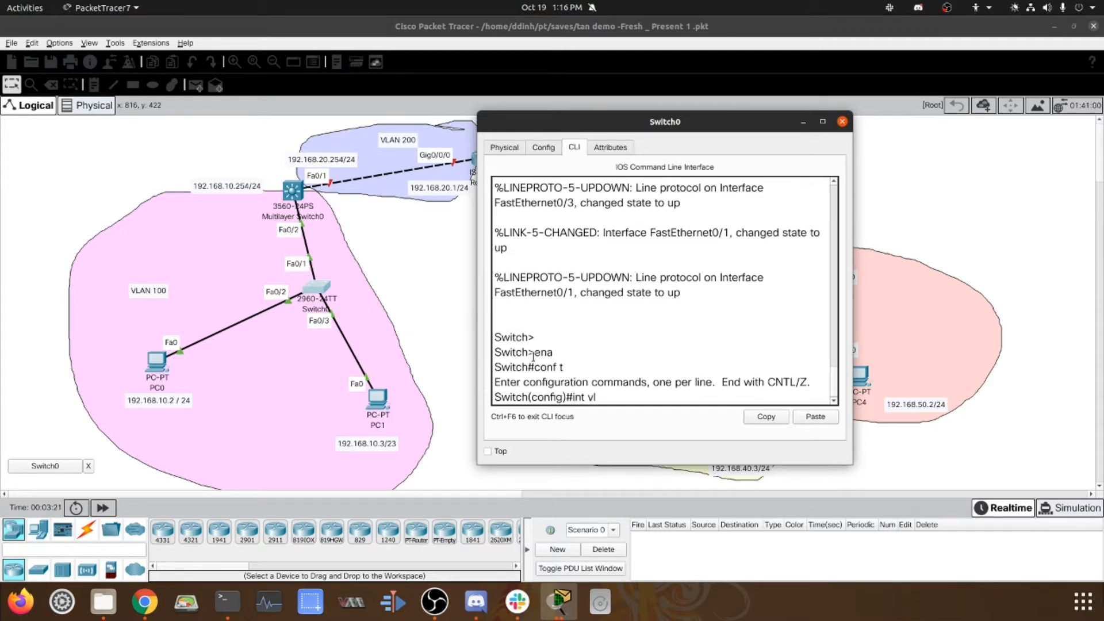
pyautogui.write('an 100')
pyautogui.press('Return')
pyautogui.write('vllan')
pyautogui.press('BackSpace')
pyautogui.press('BackSpace')
pyautogui.press('BackSpace')
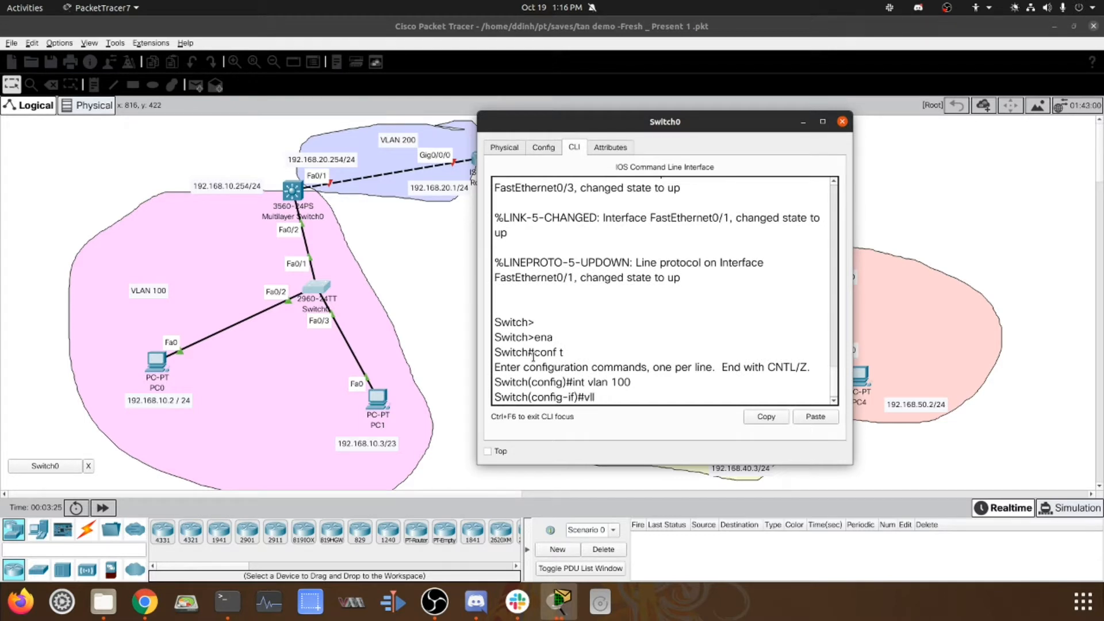
pyautogui.write('an 100')
pyautogui.press('Return')
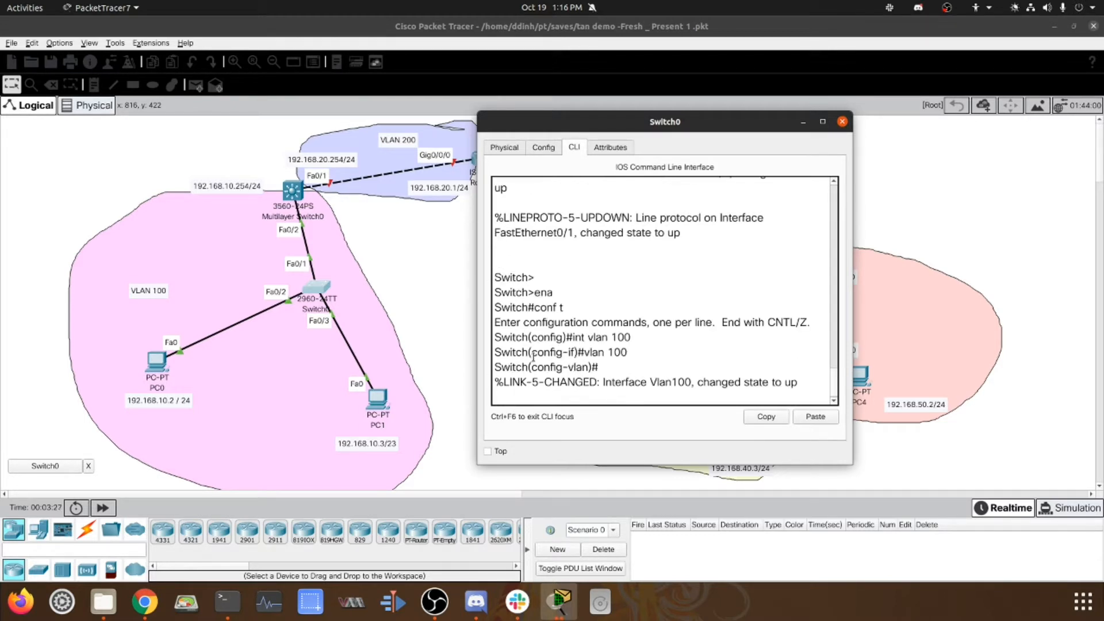
pyautogui.press('Return')
pyautogui.press('Return')
# Assign Switch0's port range fa0/1-3 to access VLAN 100
pyautogui.write('int range fa0/')
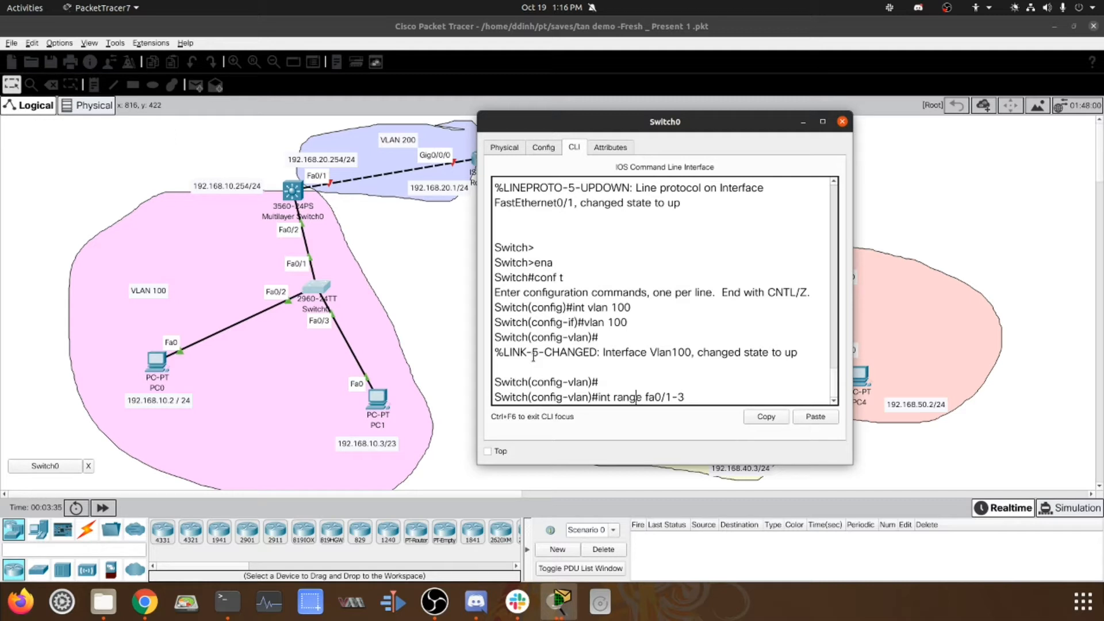
pyautogui.write('1-3')
pyautogui.press('Return')
pyautogui.write('switchport access vlan 10')
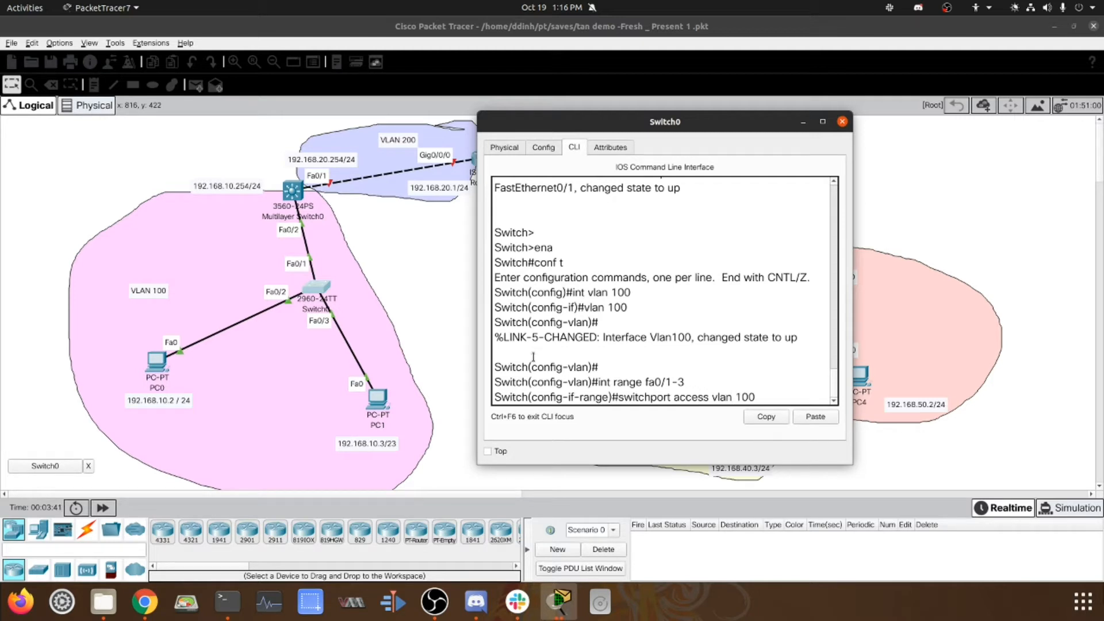
pyautogui.write('0')
pyautogui.press('Return')
# Enable the selected Switch0 ports with no shutdown, and save the switch configuration with wr before closing its window
pyautogui.write('no shu')
pyautogui.press('Tab')
pyautogui.press('Return')
pyautogui.hotkey('ctrl', 'z')
pyautogui.write('wr')
pyautogui.press('Return')
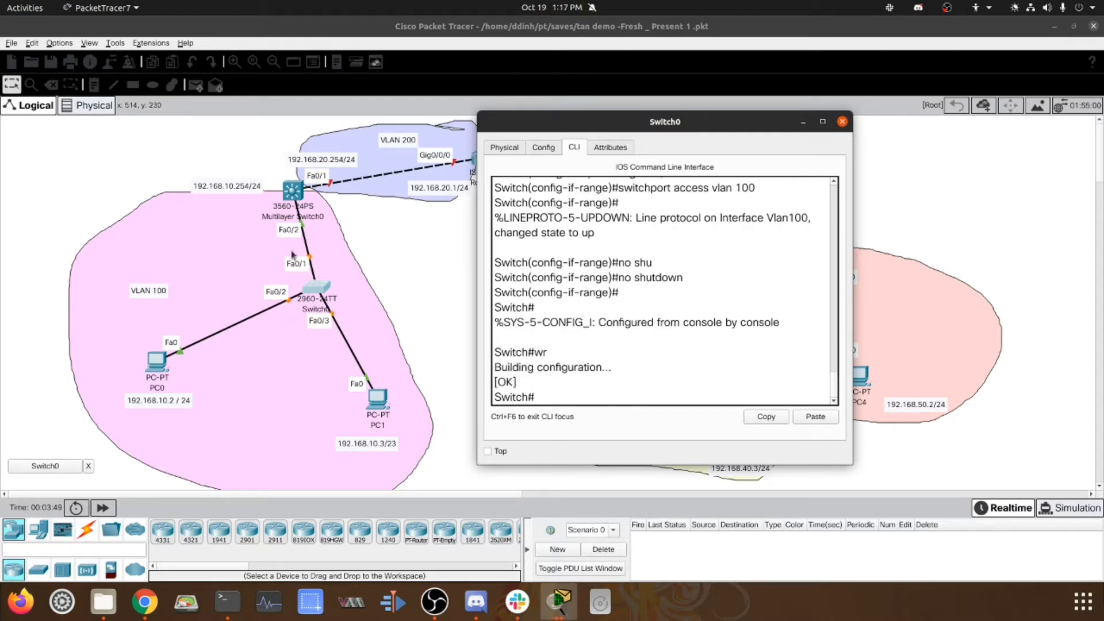
pyautogui.click(842, 122)
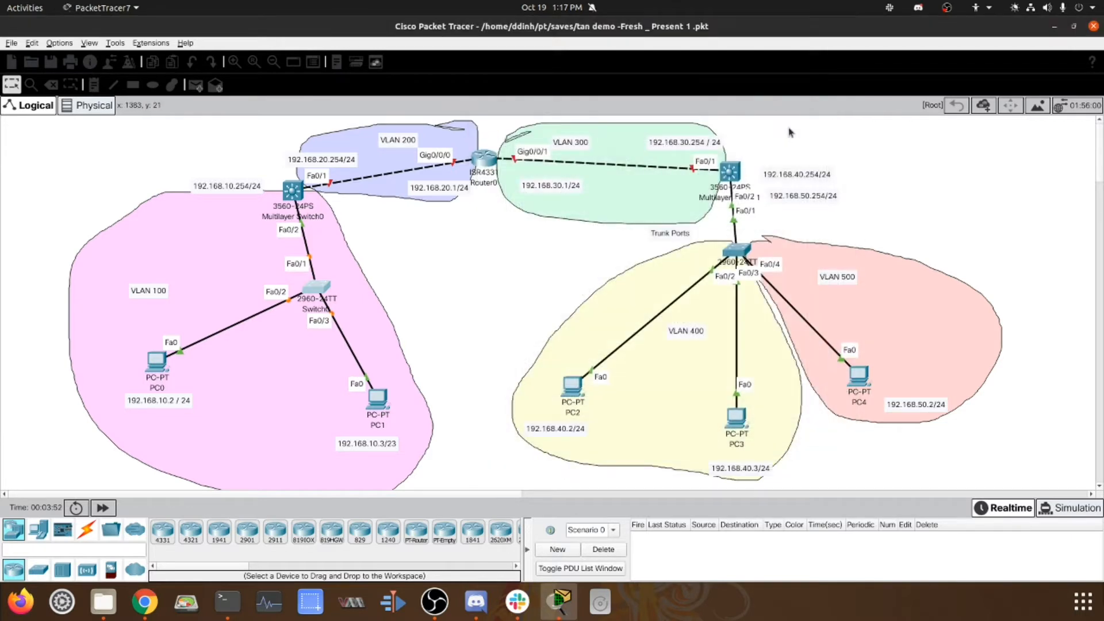
# Enable IP routing on Multilayer Switch0 from global configuration mode in its command line
pyautogui.click(292, 192)
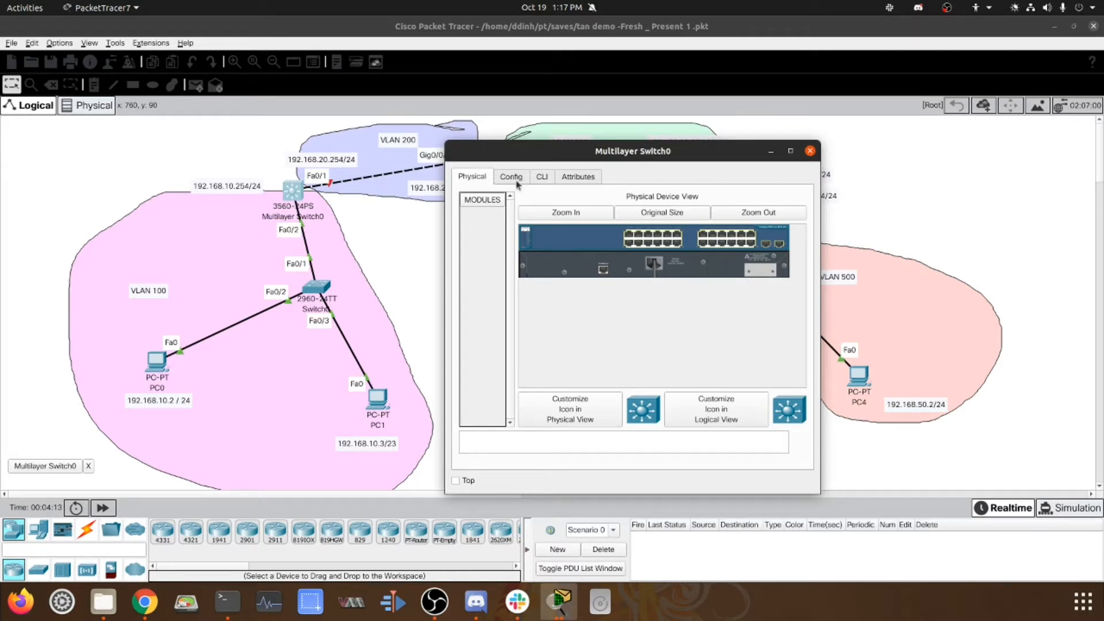
pyautogui.click(541, 178)
pyautogui.moveTo(575, 159); pyautogui.dragTo(571, 145)
pyautogui.press('Return')
pyautogui.press('Return')
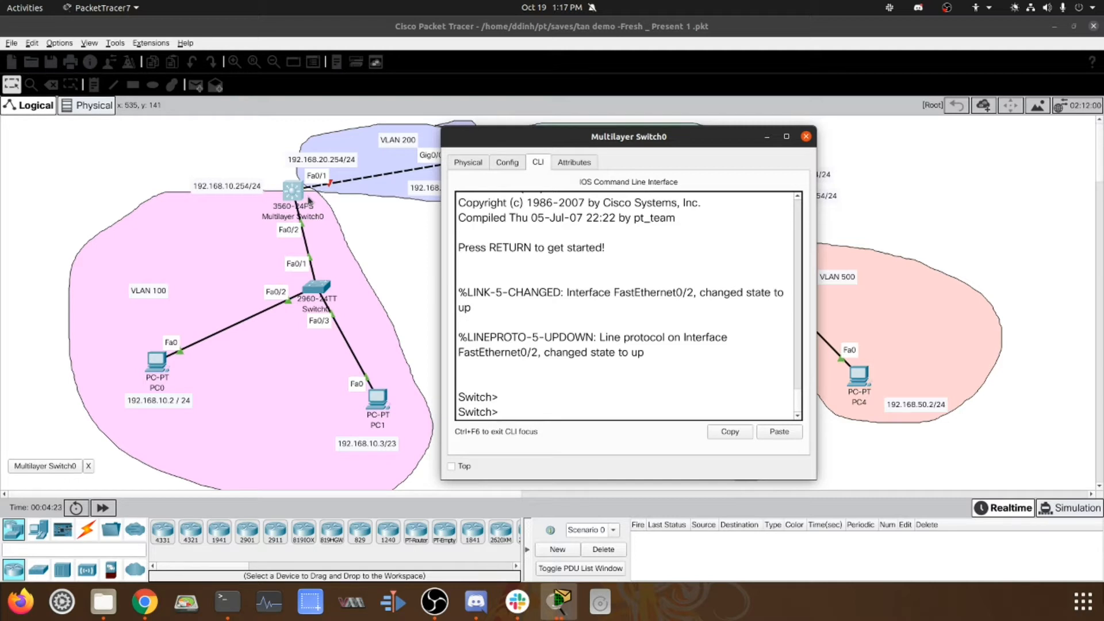
pyautogui.click(574, 335)
pyautogui.write('ena')
pyautogui.press('Return')
pyautogui.write('conf t')
pyautogui.press('Return')
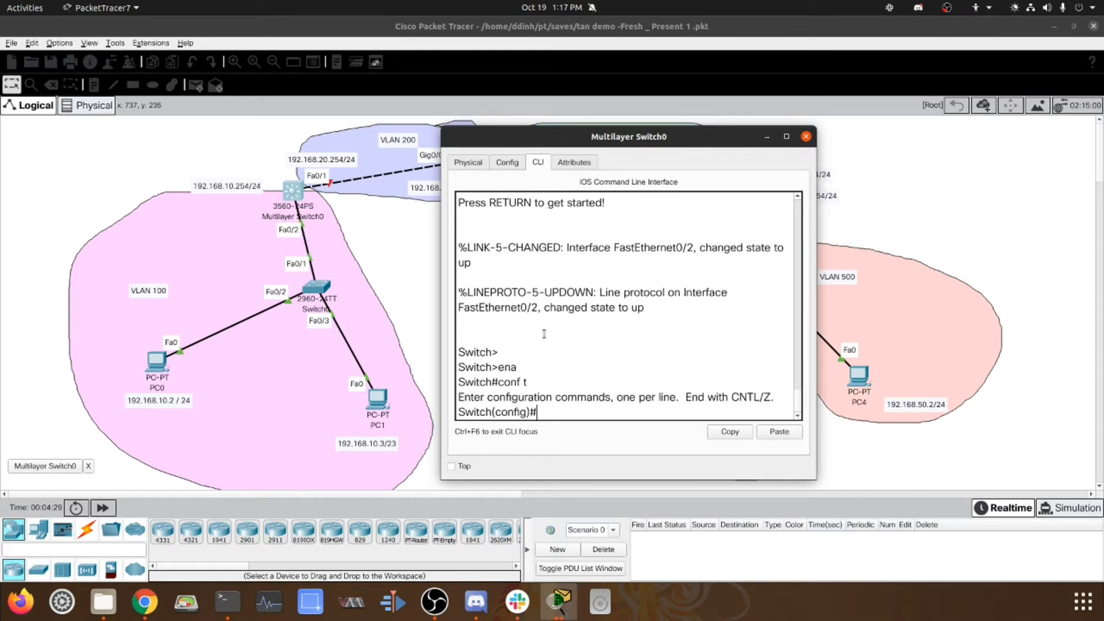
pyautogui.write('ip routing')
pyautogui.press('Return')
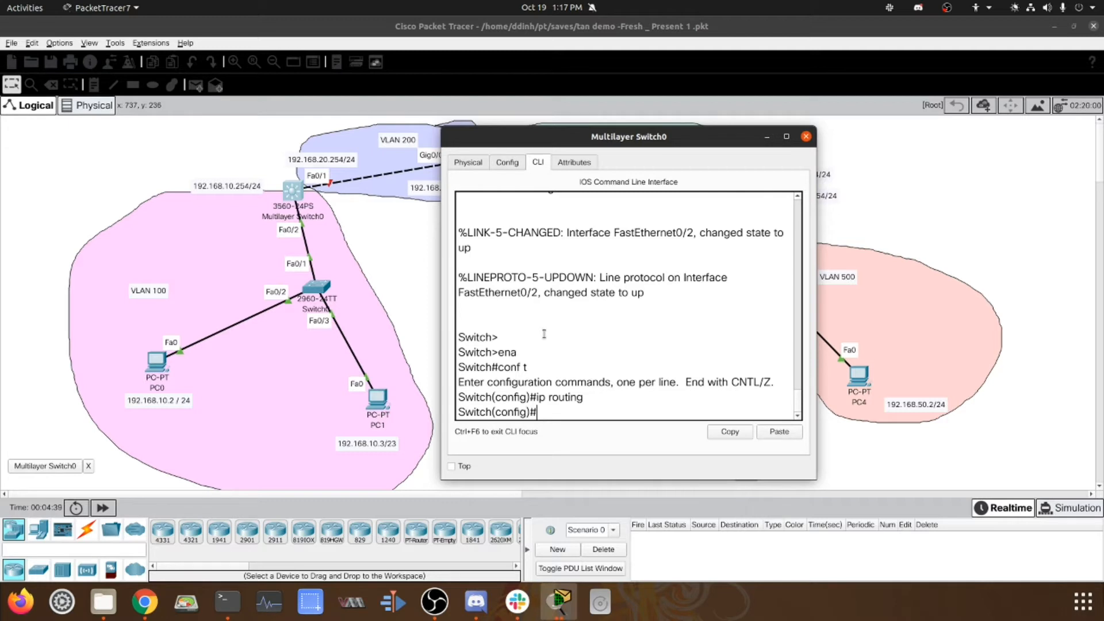
# Configure Multilayer Switch0's VLAN 100 interface with IP address 192.68.10.254 and mask 255.255.255.0
pyautogui.write('int vlan 100')
pyautogui.press('Return')
pyautogui.write('ip ad')
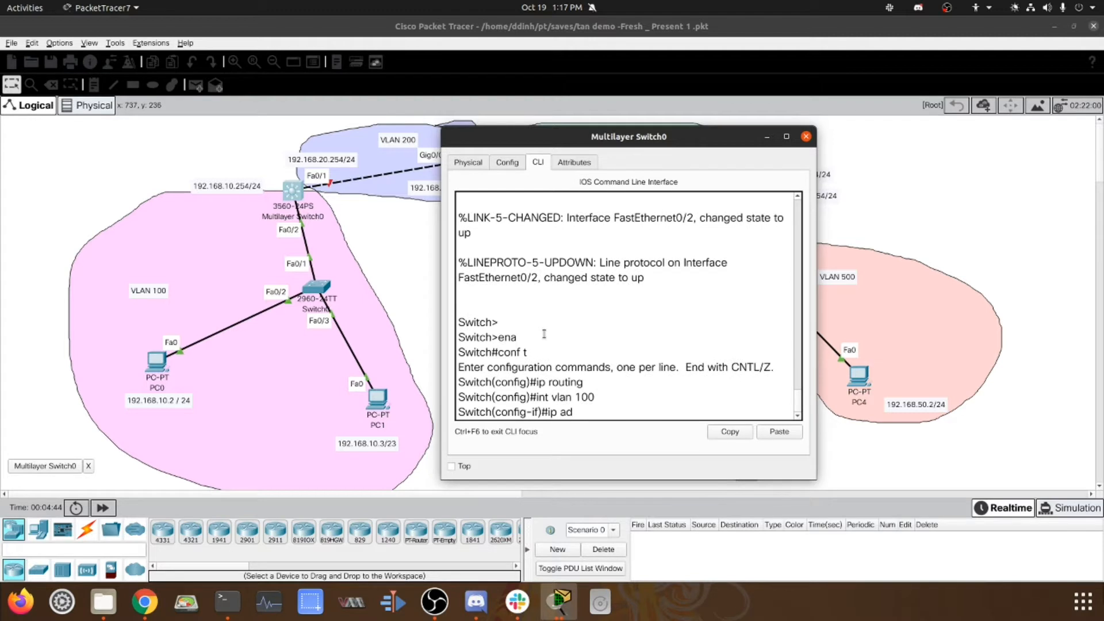
pyautogui.press('Tab')
pyautogui.write('192.68.10.254')
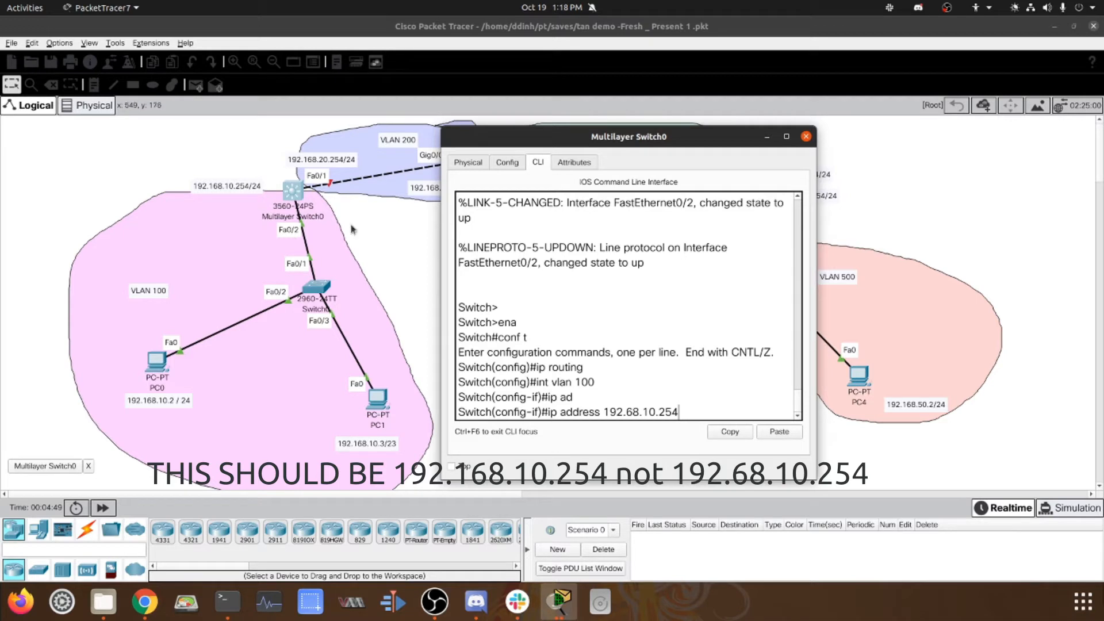
pyautogui.write(' 2')
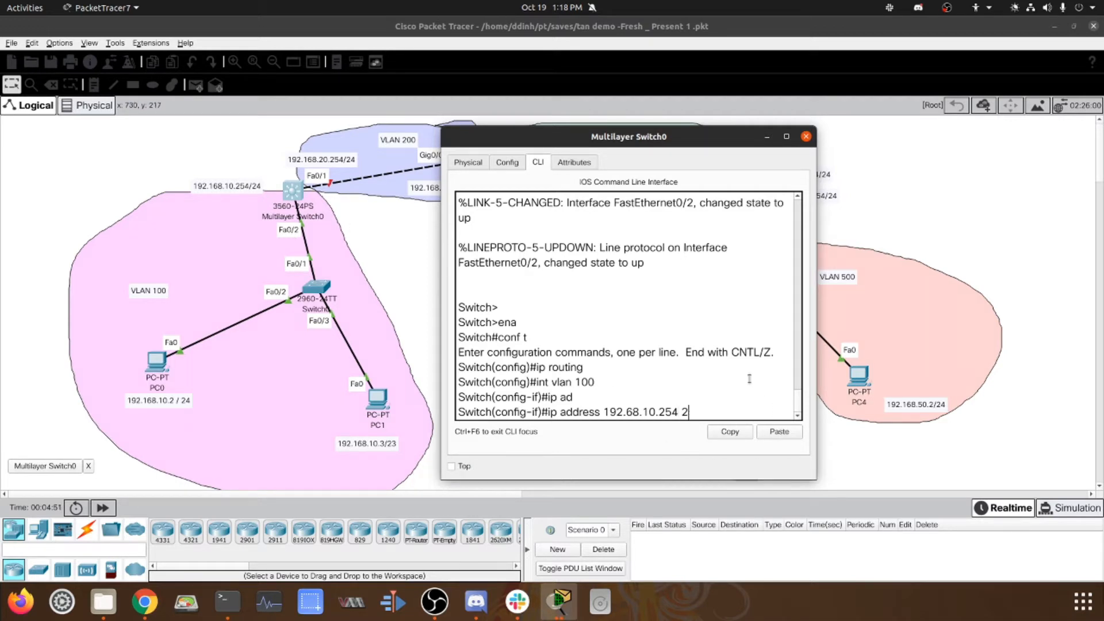
pyautogui.write('55.255.255.0')
pyautogui.press('Return')
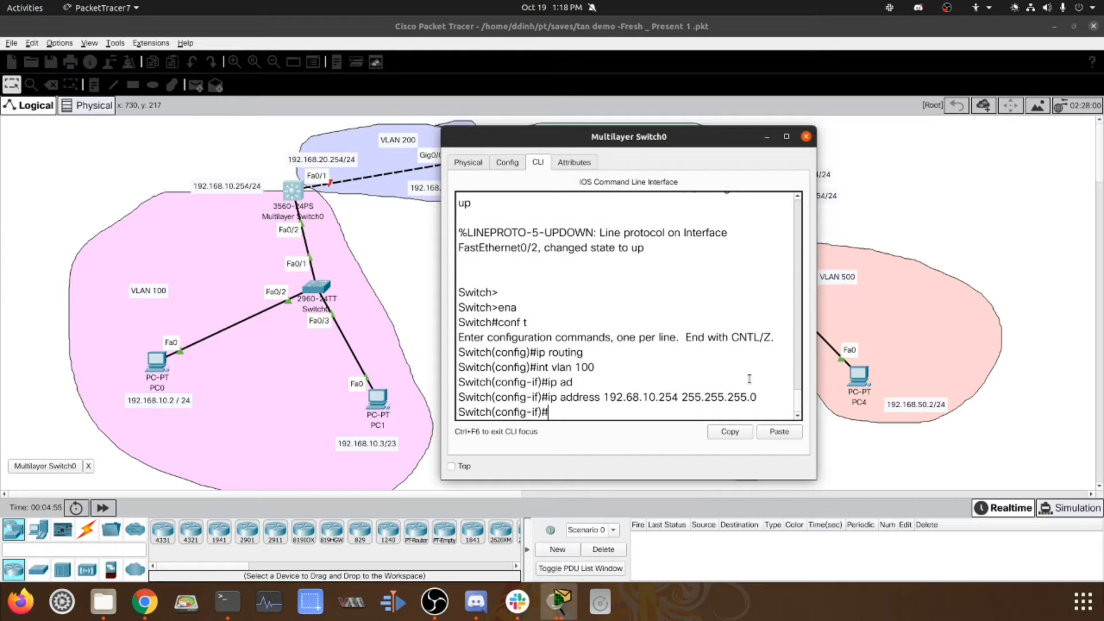
# Add VLAN 100 to Multilayer Switch0
pyautogui.write('vlan 100')
pyautogui.press('Return')
pyautogui.press('Return')
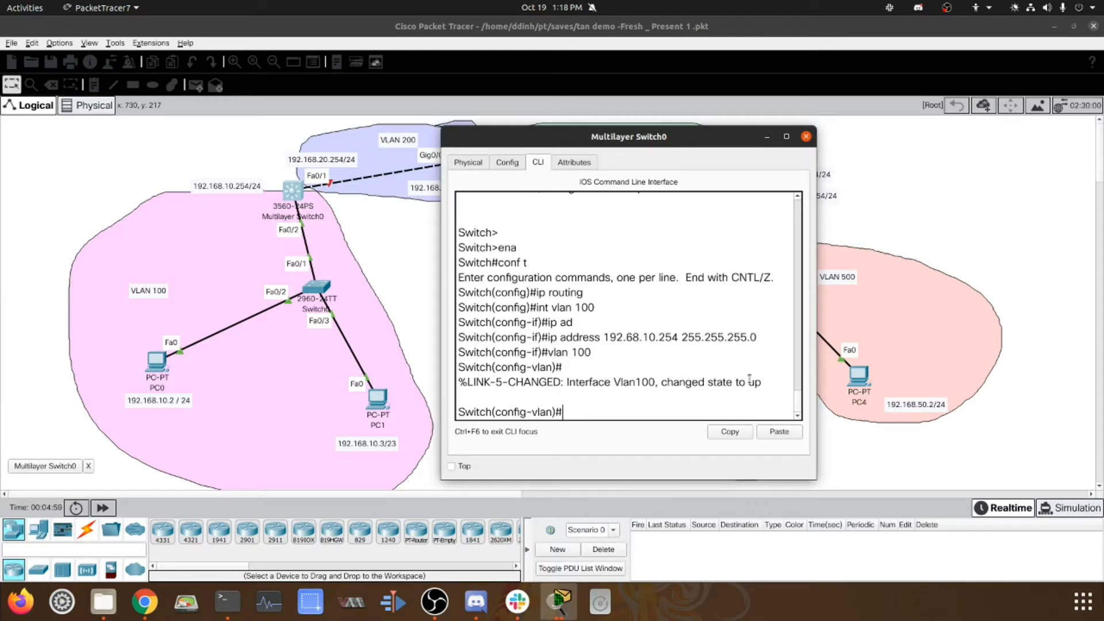
# Assign Multilayer Switch0's FastEthernet 0/2 interface to access VLAN 100
pyautogui.write('int fa0/2')
pyautogui.press('Return')
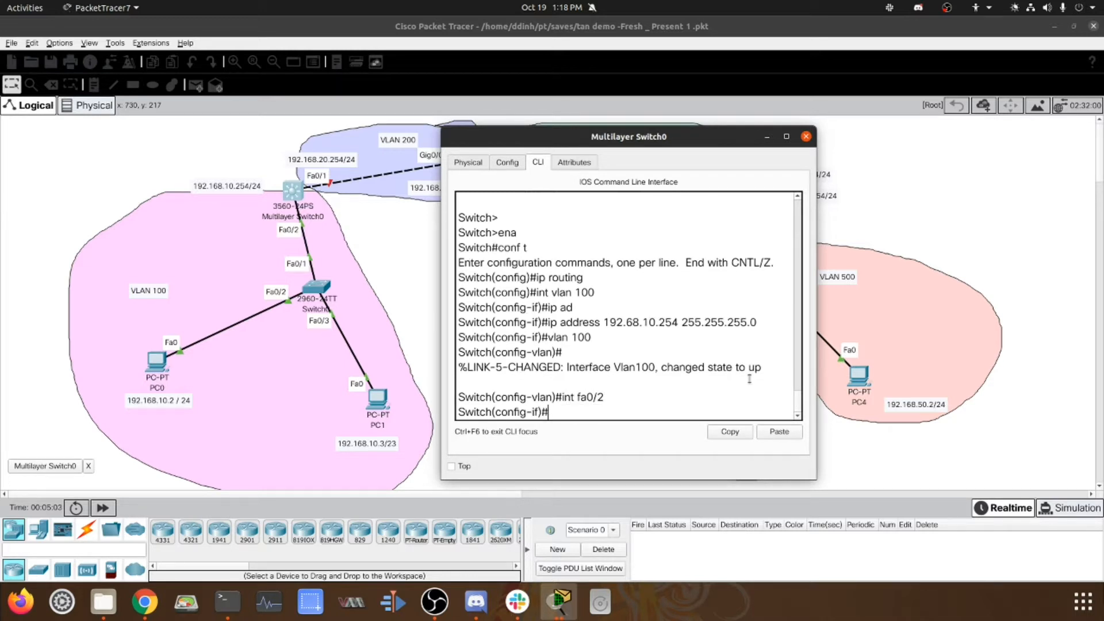
pyautogui.write('switchport access vlan')
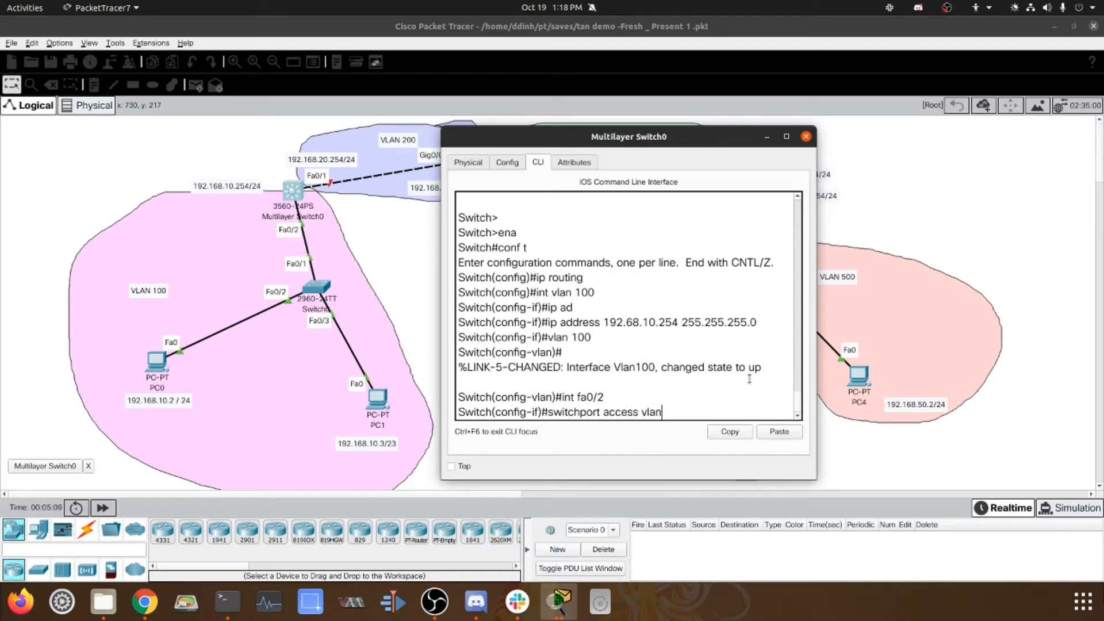
pyautogui.write('n100')
pyautogui.press('Return')
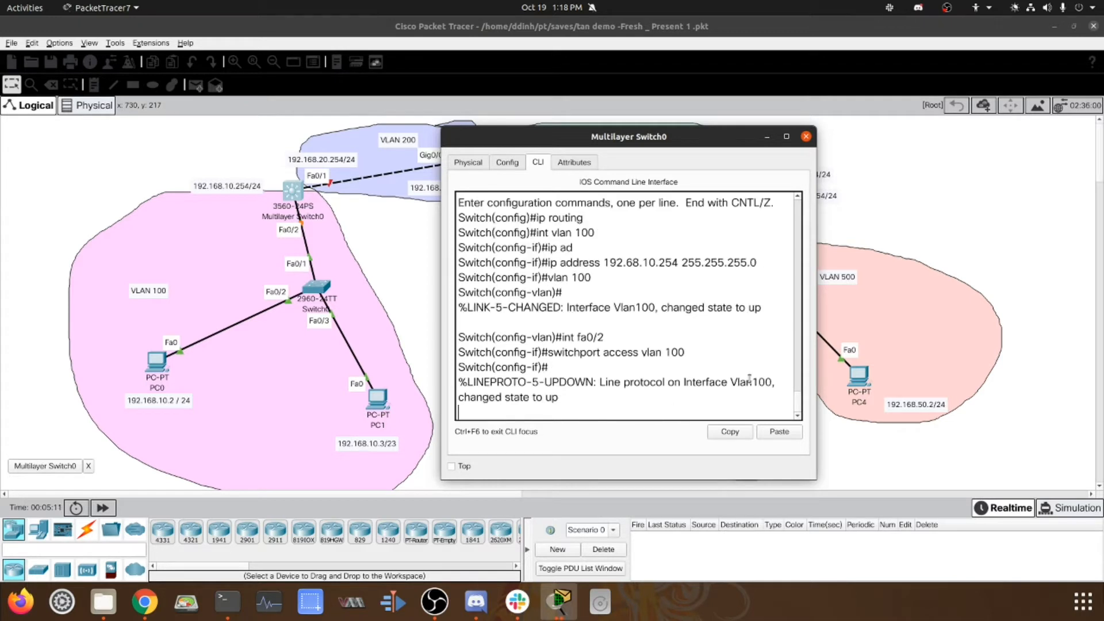
# Enable interface Fa0/2 with no shutdown and return to global configuration mode
pyautogui.press('Return')
pyautogui.write('no shu')
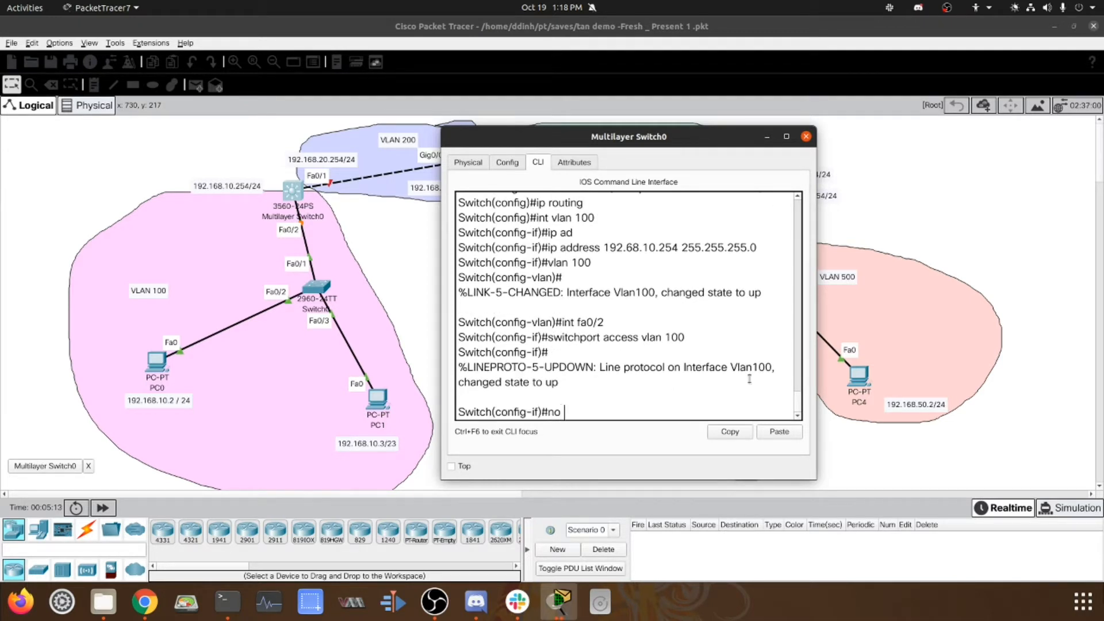
pyautogui.press('Tab')
pyautogui.press('Return')
pyautogui.write('ex')
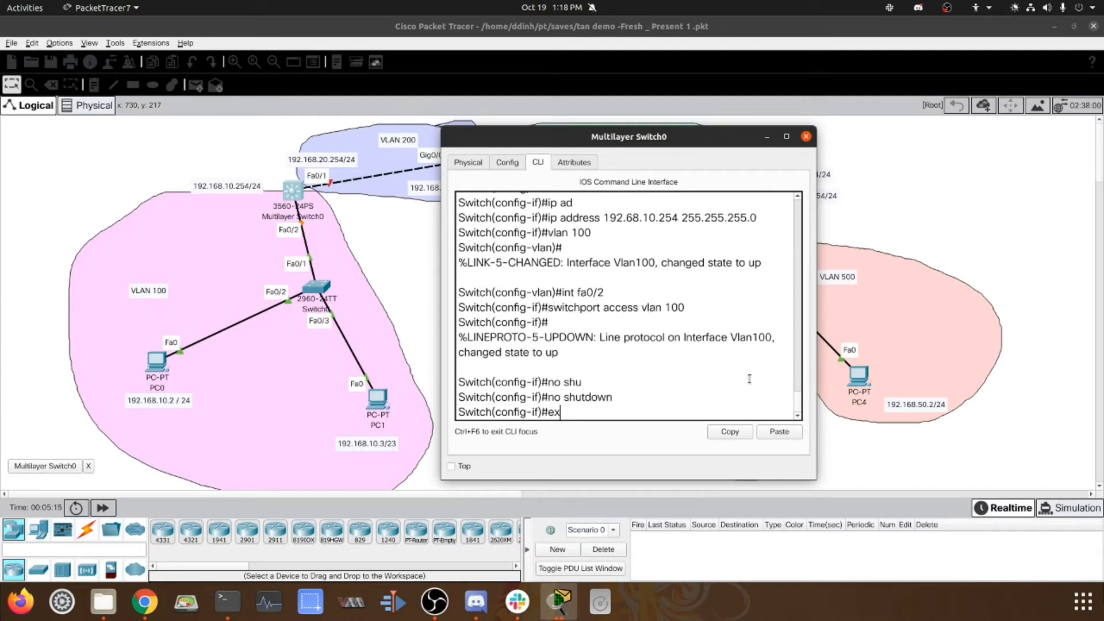
pyautogui.write('i')
pyautogui.press('Return')
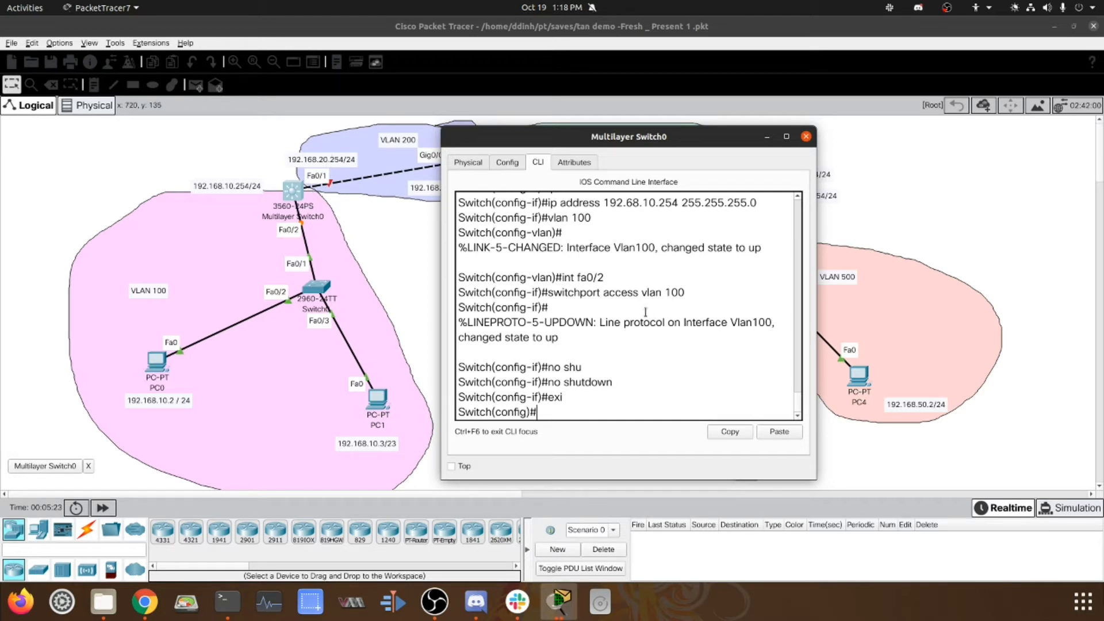
# Configure Multilayer Switch0's VLAN 200 interface with IP address 192.168.20.254 and mask 255.255.255.0
pyautogui.write('int vlan 200')
pyautogui.press('Return')
pyautogui.write('ip add')
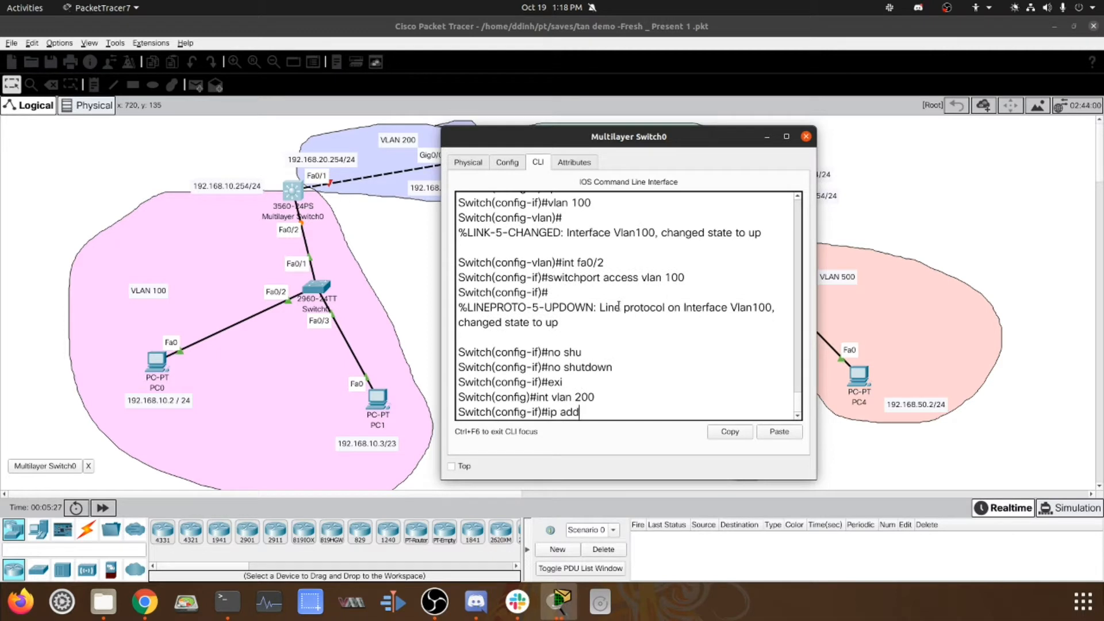
pyautogui.press('Tab')
pyautogui.write('192.')
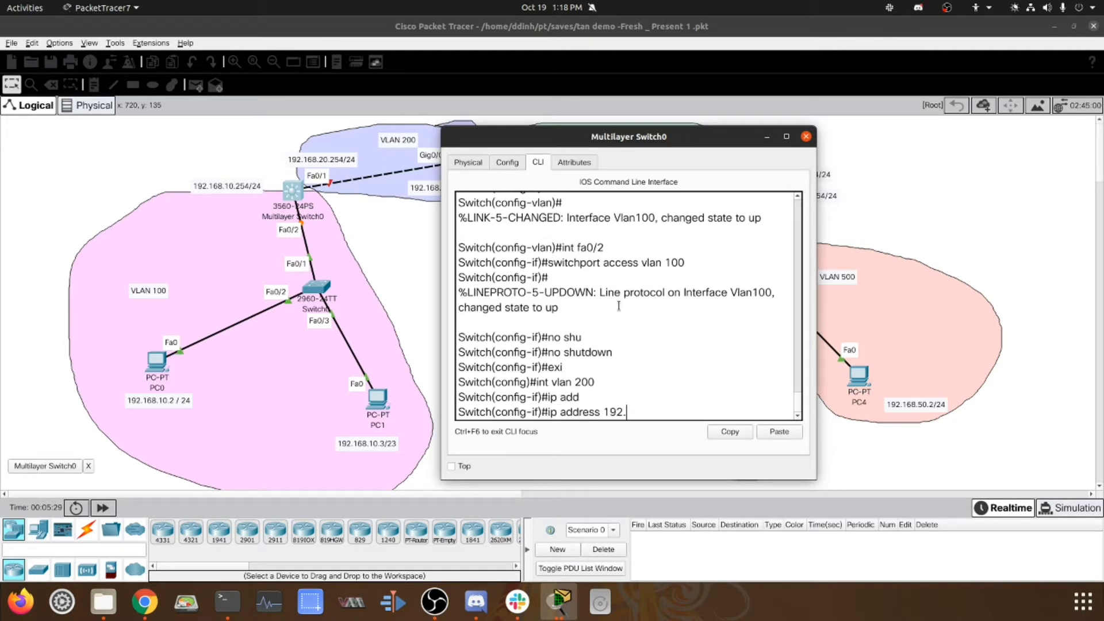
pyautogui.write('168.20.254 255.255.255.0')
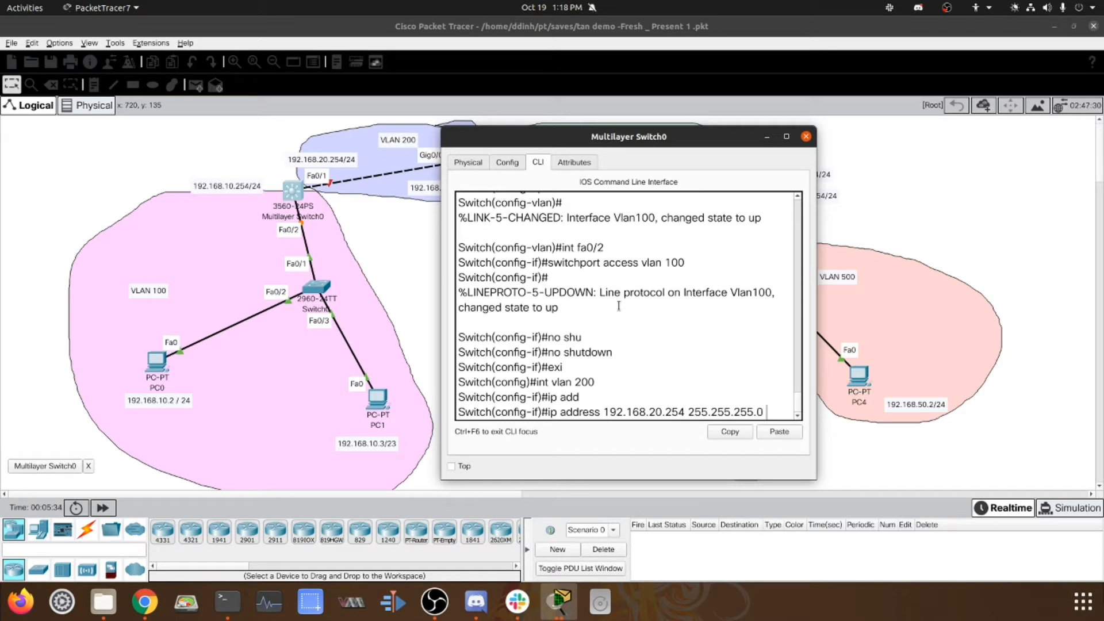
pyautogui.press('Return')
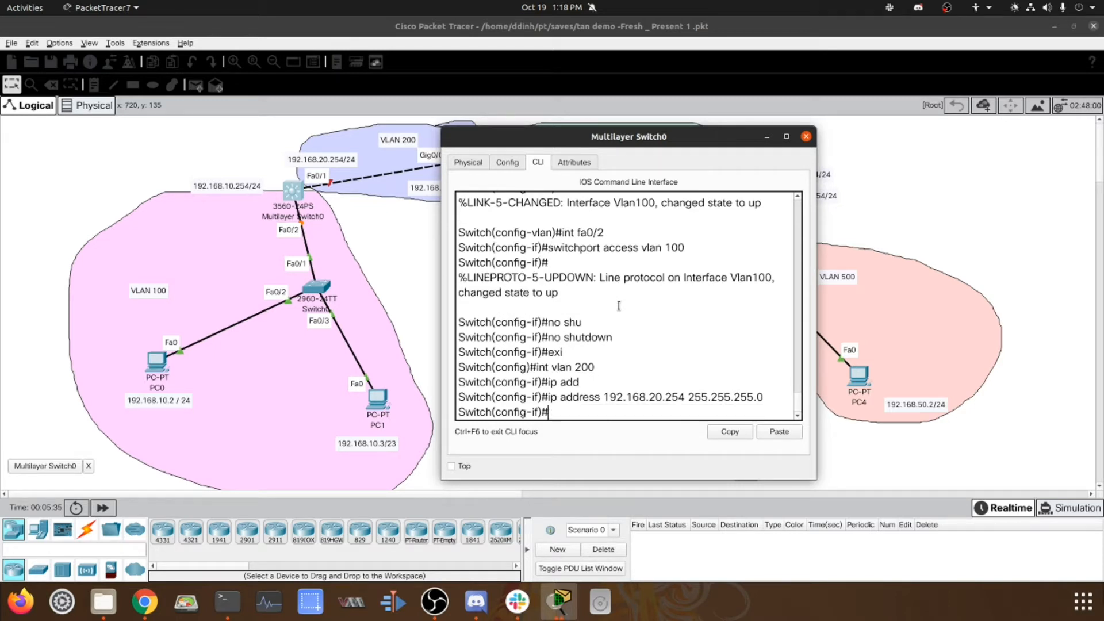
# Assign Multilayer Switch0's FastEthernet 0/1 interface to access VLAN 200
pyautogui.write('int fa0/1')
pyautogui.press('Return')
pyautogui.write('switchpo')
pyautogui.write('rt vccess')
pyautogui.press('BackSpace')
pyautogui.press('BackSpace')
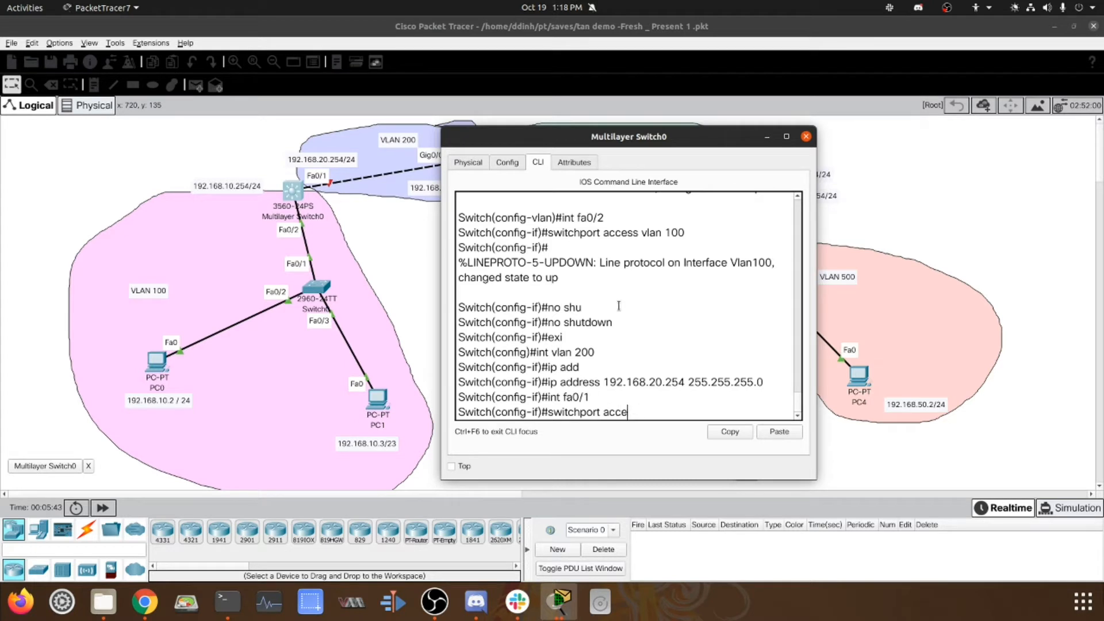
pyautogui.write('vlan 200')
pyautogui.press('Return')
# Enable interface Fa0/1 with no shutdown and exit to global configuration mode
pyautogui.write('no shu')
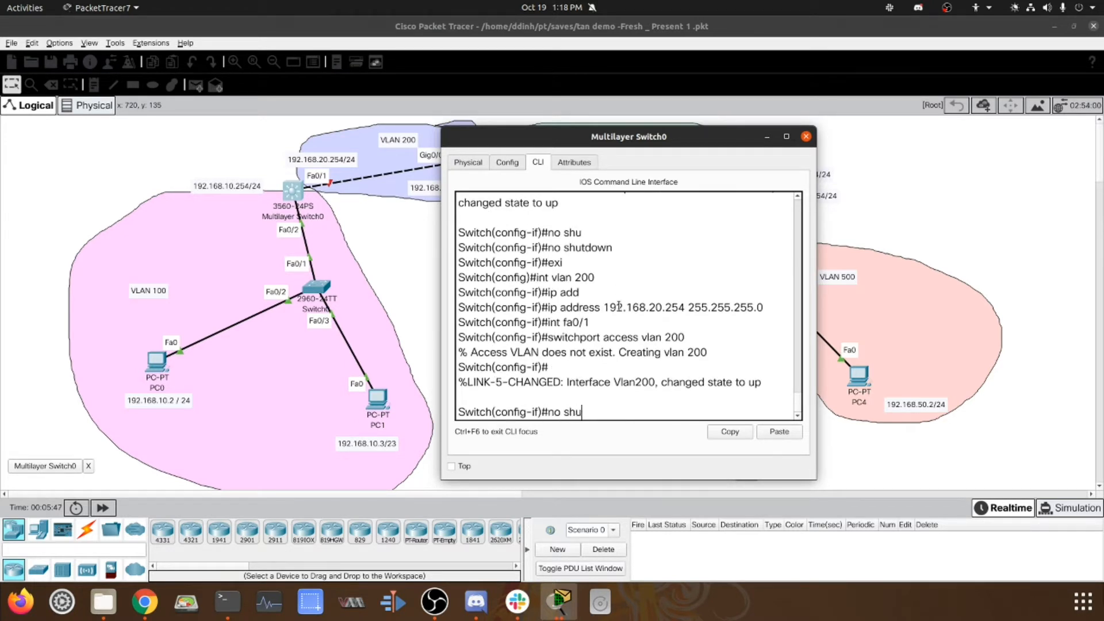
pyautogui.press('Tab')
pyautogui.press('Return')
pyautogui.write('exi')
pyautogui.press('Return')
pyautogui.write('e')
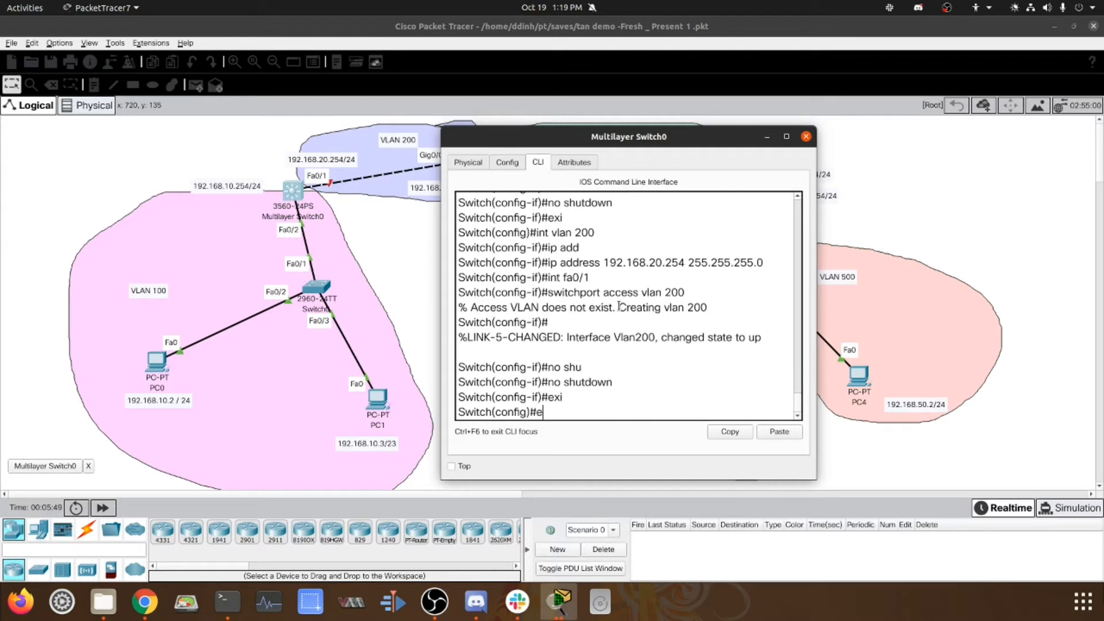
pyautogui.press('BackSpace')
pyautogui.press('BackSpace')
pyautogui.press('BackSpace')
# Add a default route on Multilayer Switch0 with ip route 0.0.0.0 0.0.0.0 192.168.20.1
pyautogui.moveTo(626, 139); pyautogui.dragTo(630, 134)
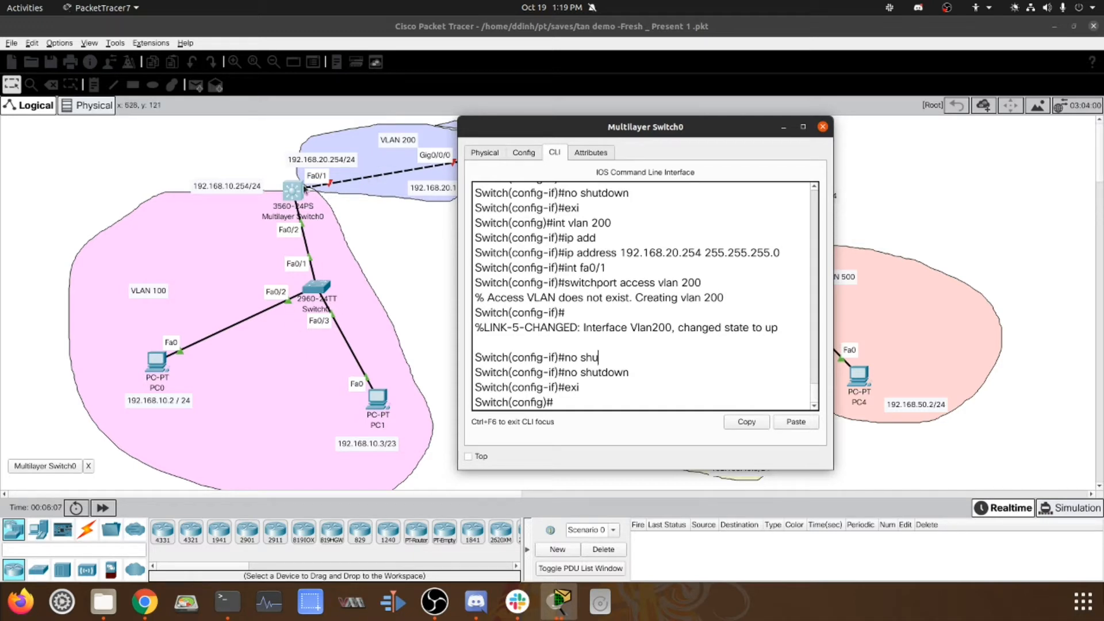
pyautogui.moveTo(503, 135); pyautogui.dragTo(604, 128)
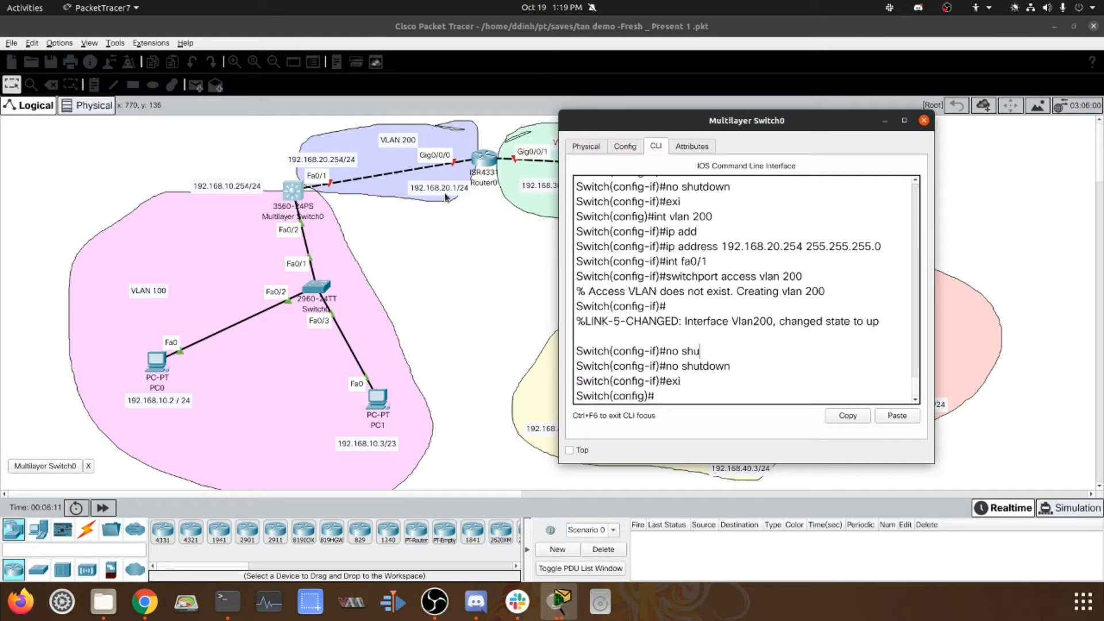
pyautogui.moveTo(592, 127); pyautogui.dragTo(569, 126)
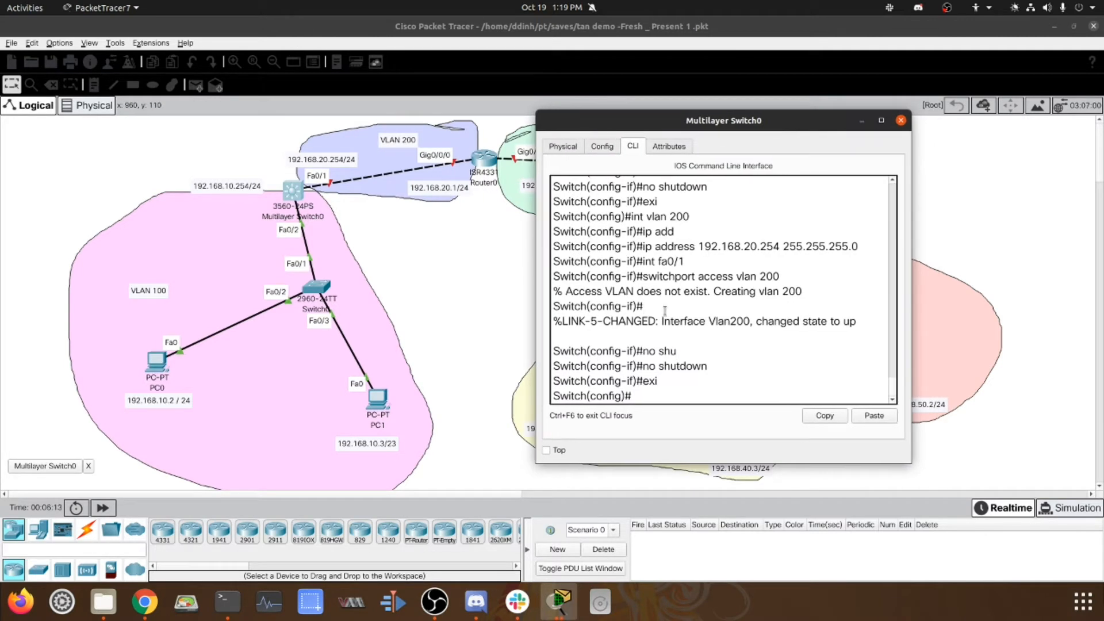
pyautogui.write('ip route 0.0.0.0 192.168.20.1')
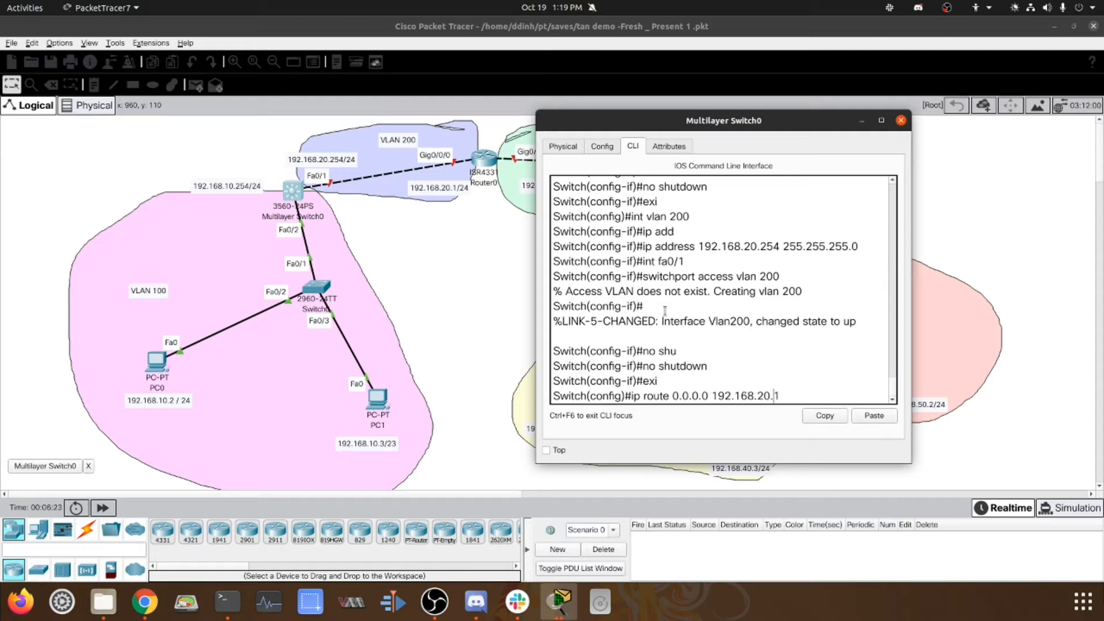
pyautogui.press('Left')
pyautogui.press('Left')
pyautogui.press('Left')
pyautogui.press('Left')
pyautogui.press('Left')
pyautogui.press('Left')
pyautogui.press('Left')
pyautogui.write('0.0.0.0')
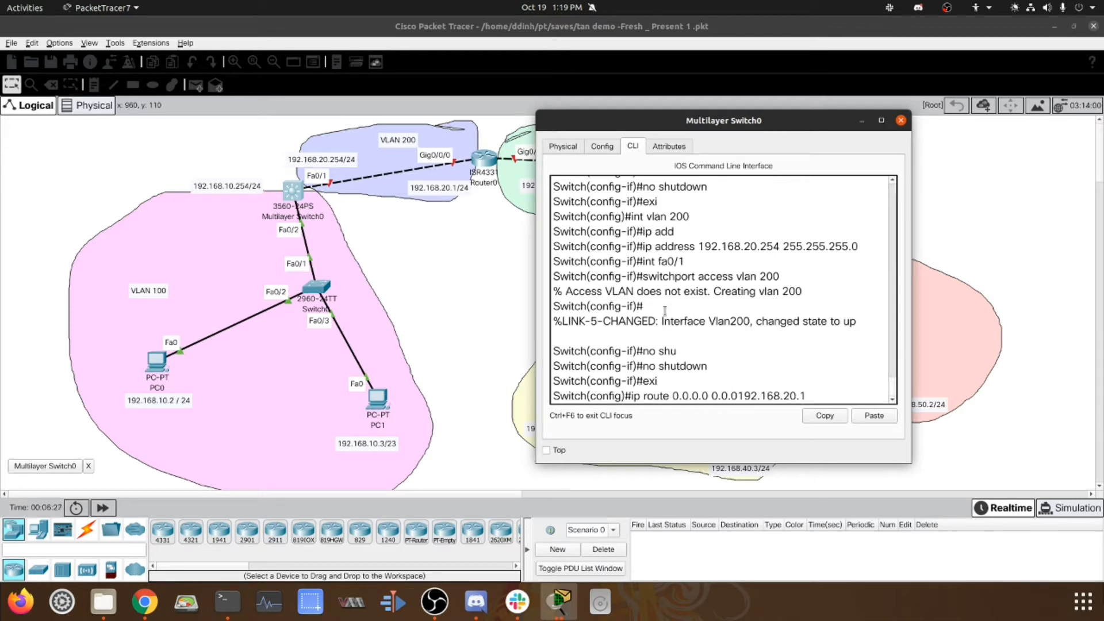
pyautogui.press('Return')
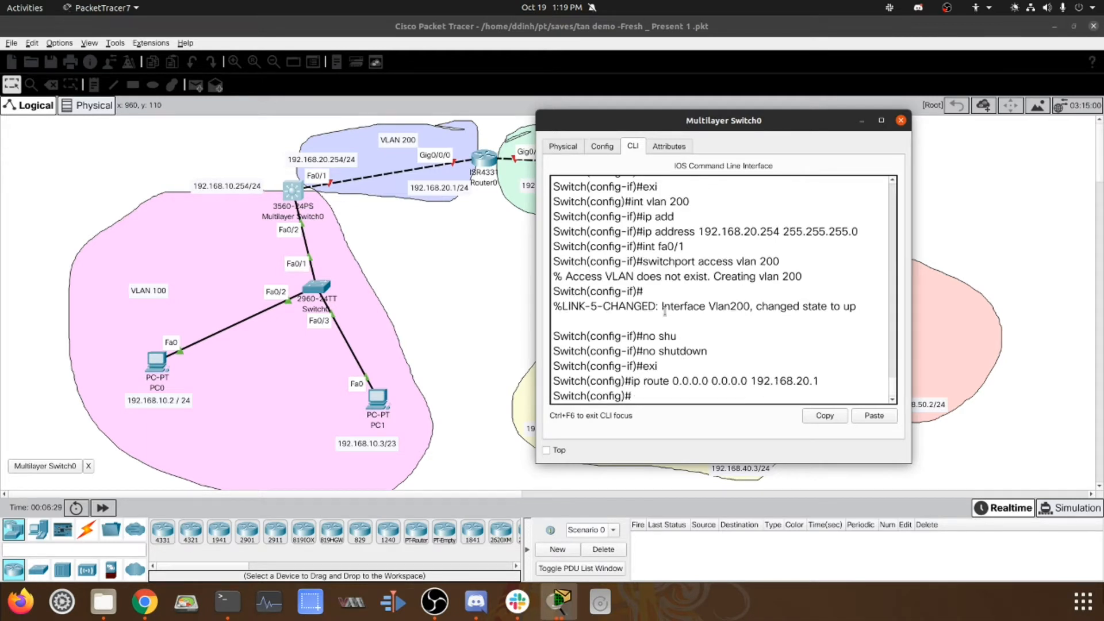
# Leave configuration mode on Multilayer Switch0 and display its IP routing table
pyautogui.press('Return')
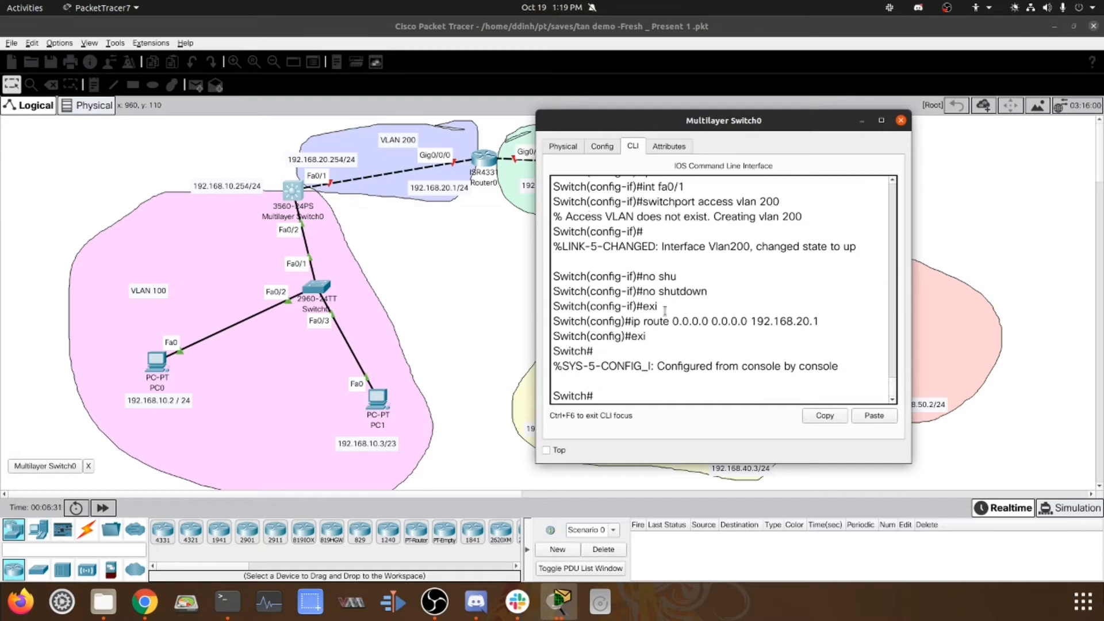
pyautogui.write('sh ip ru')
pyautogui.press('Tab')
pyautogui.press('BackSpace')
pyautogui.write('ou')
pyautogui.press('Return')
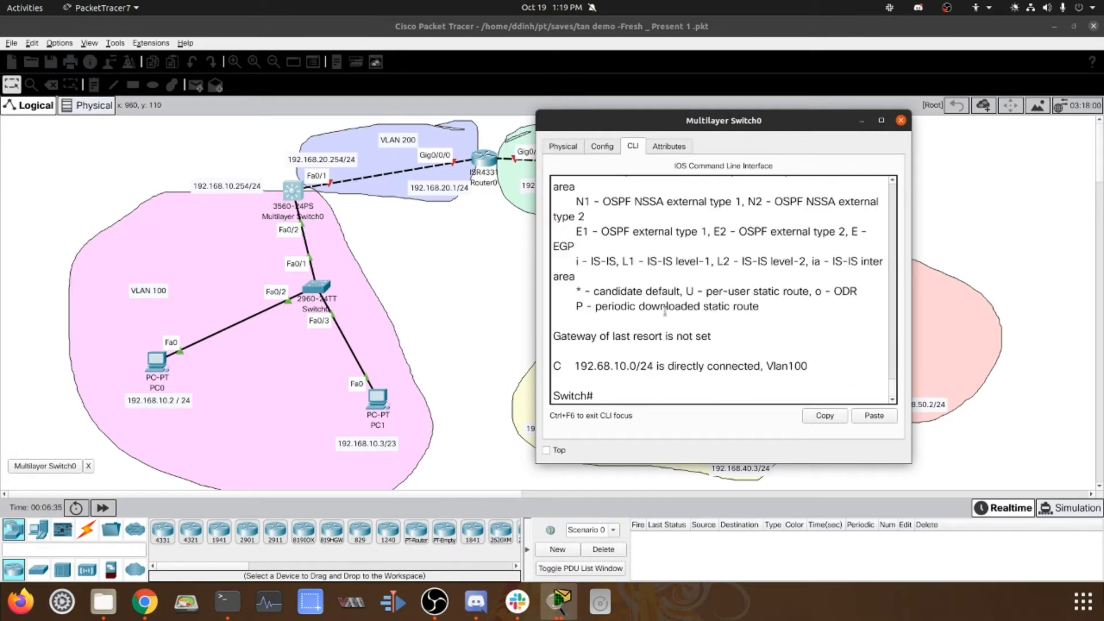
# Examine the connected route entry in the routing table, and close Multilayer Switch0's window
pyautogui.moveTo(587, 367); pyautogui.dragTo(637, 368)
pyautogui.click(628, 371)
pyautogui.click(726, 370)
pyautogui.scroll(3, 726, 370)
pyautogui.scroll(-3, 725, 370)
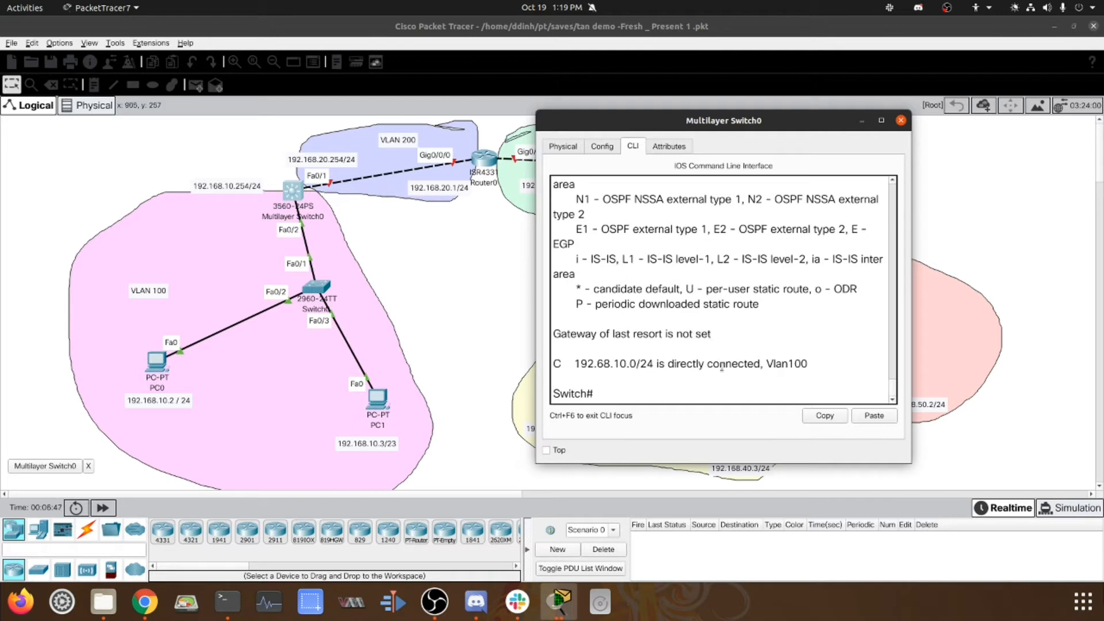
pyautogui.moveTo(697, 128); pyautogui.dragTo(745, 130)
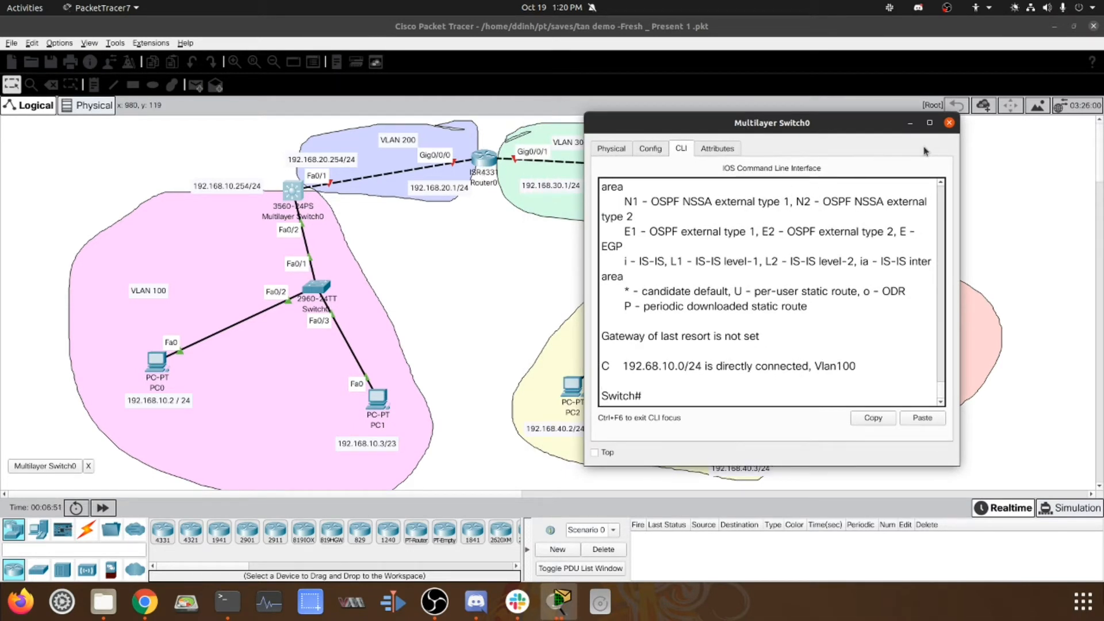
pyautogui.click(949, 123)
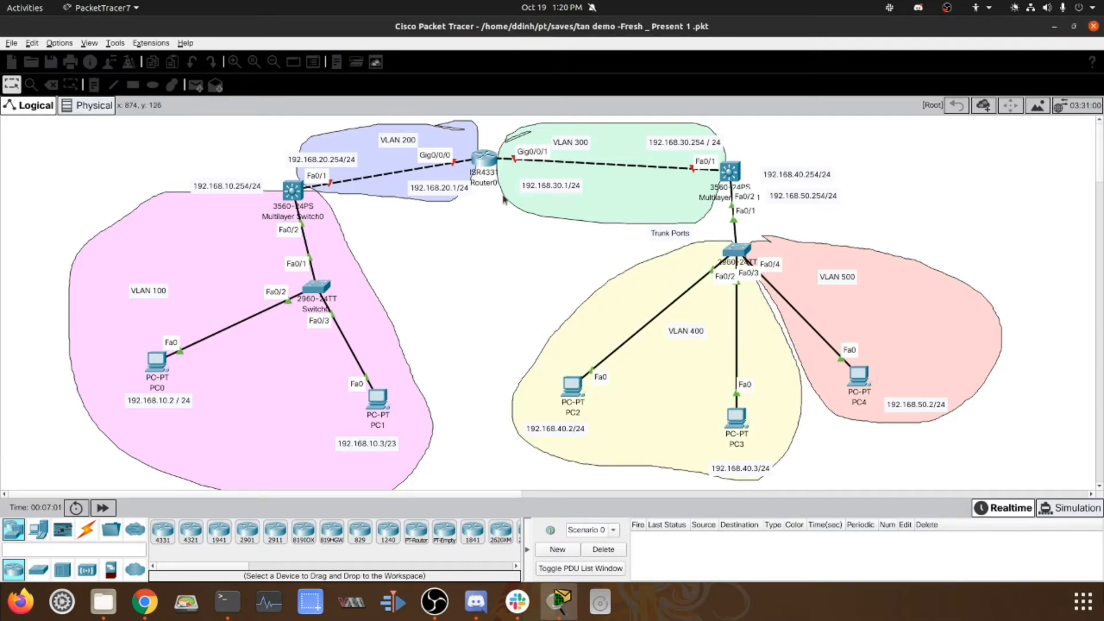
# Configure PC2 with static IP 192.168.40.2, mask 255.255.255.0 and default gateway 192.168.40.254, and close its window
pyautogui.click(576, 395)
pyautogui.moveTo(613, 138); pyautogui.dragTo(392, 123)
pyautogui.click(250, 152)
pyautogui.click(222, 204)
pyautogui.click(292, 241)
pyautogui.write('192.168.40.2')
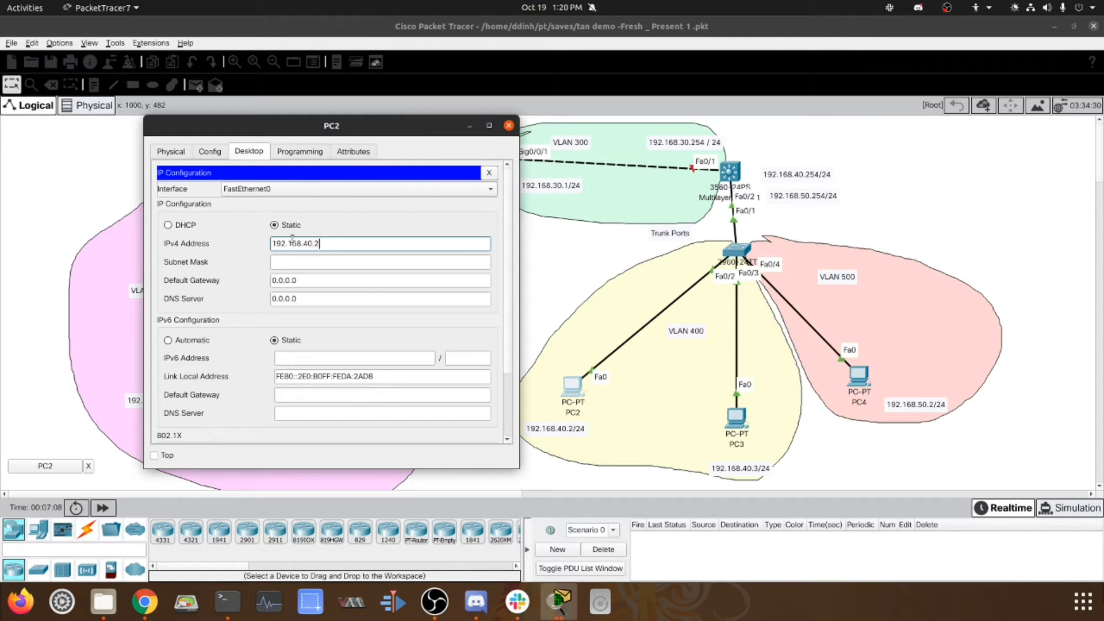
pyautogui.press('Tab')
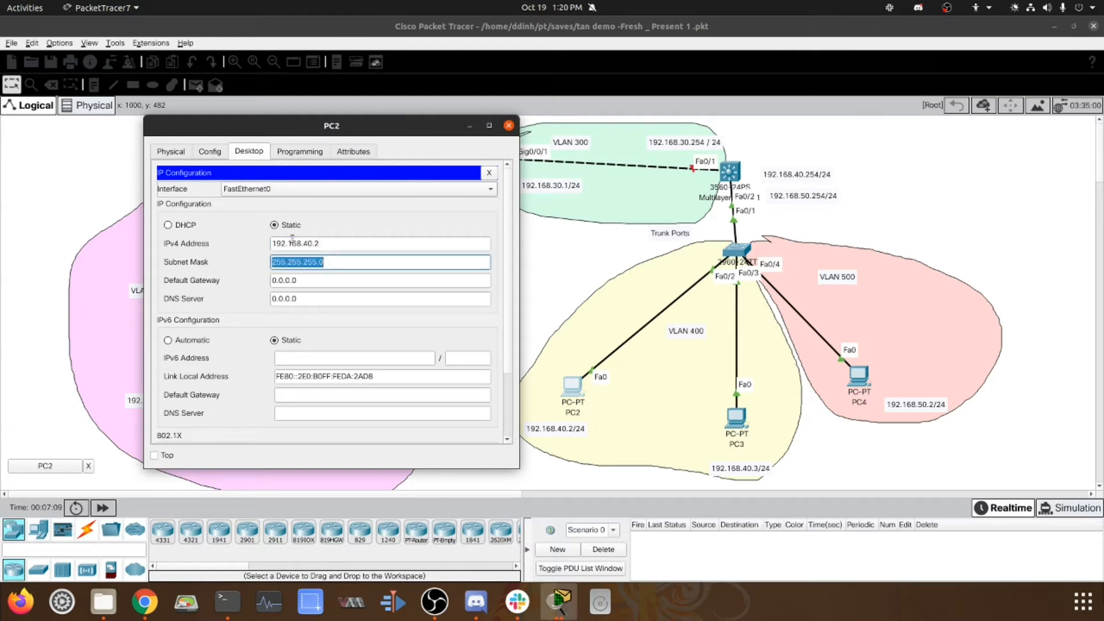
pyautogui.press('Tab')
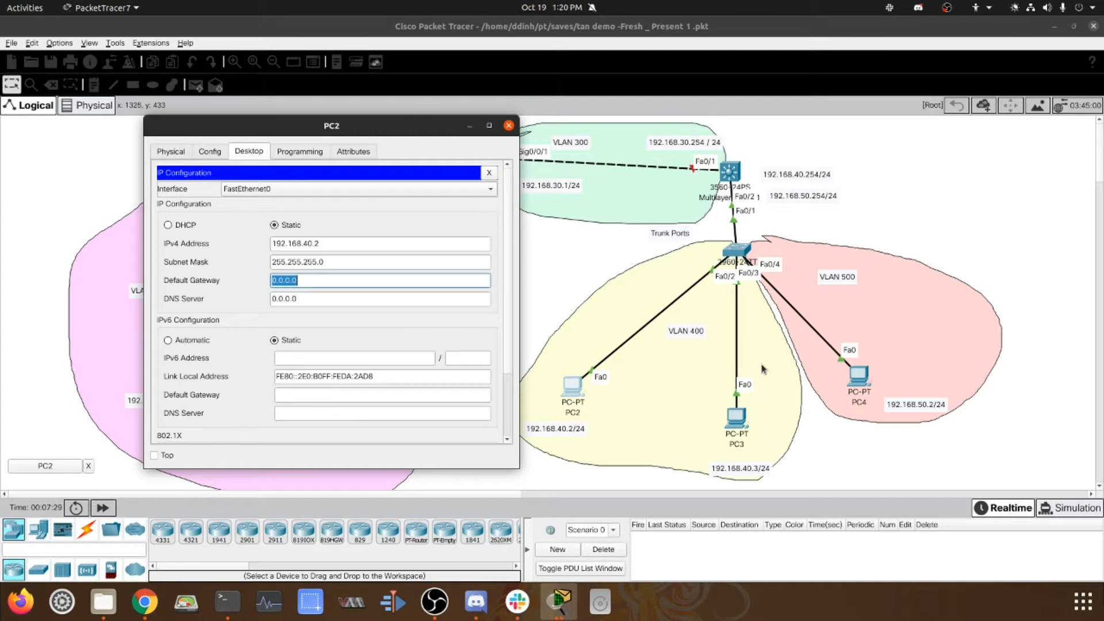
pyautogui.write('192.168.40.254')
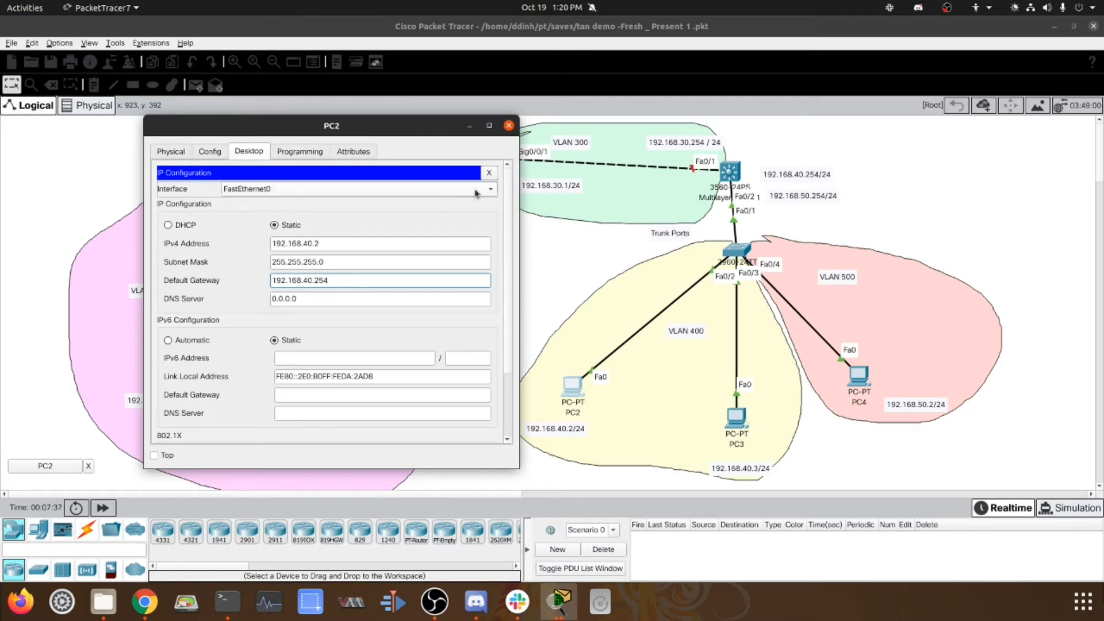
pyautogui.click(489, 173)
pyautogui.click(508, 125)
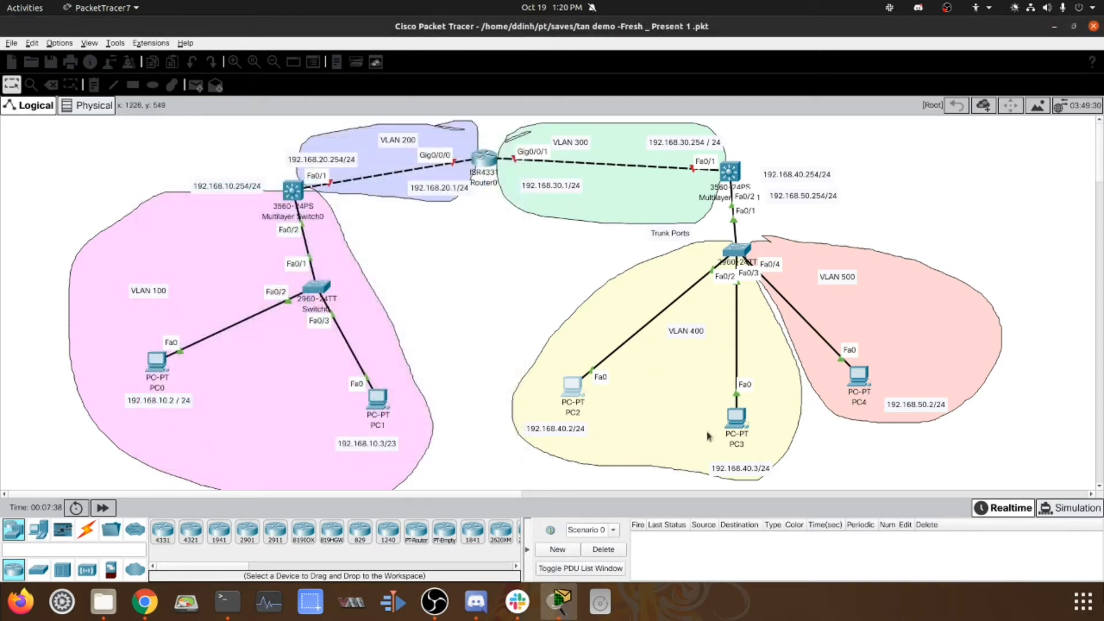
# Configure PC3 with static IP 192.168.40.3, mask 255.255.255.0 and default gateway 192.168.40.254, and close its window
pyautogui.click(736, 415)
pyautogui.click(393, 159)
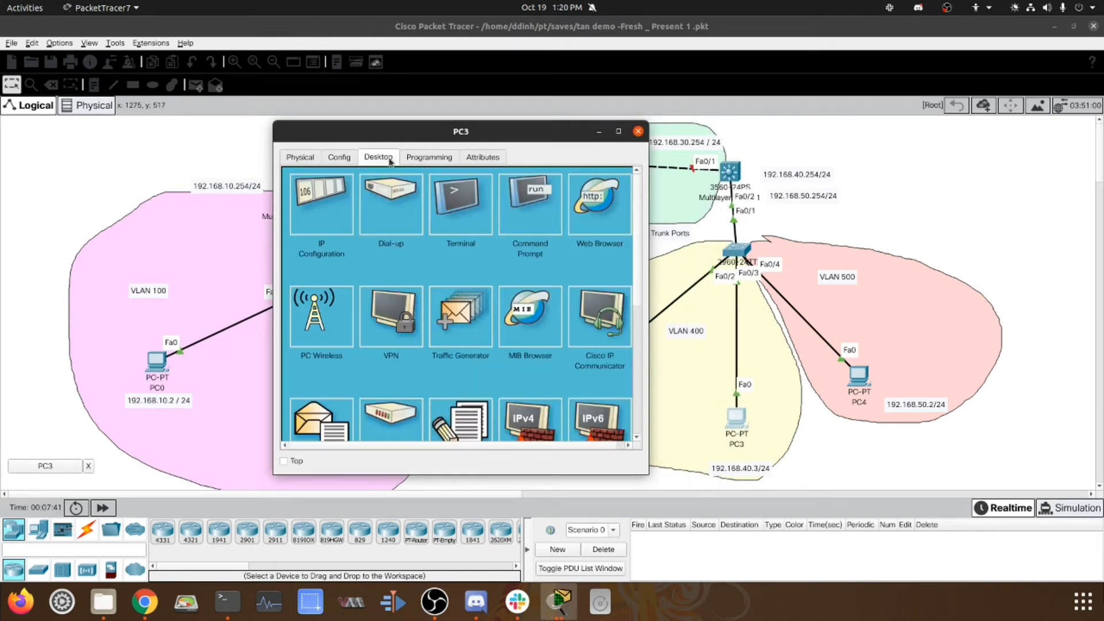
pyautogui.click(306, 191)
pyautogui.click(416, 249)
pyautogui.write('192.168.')
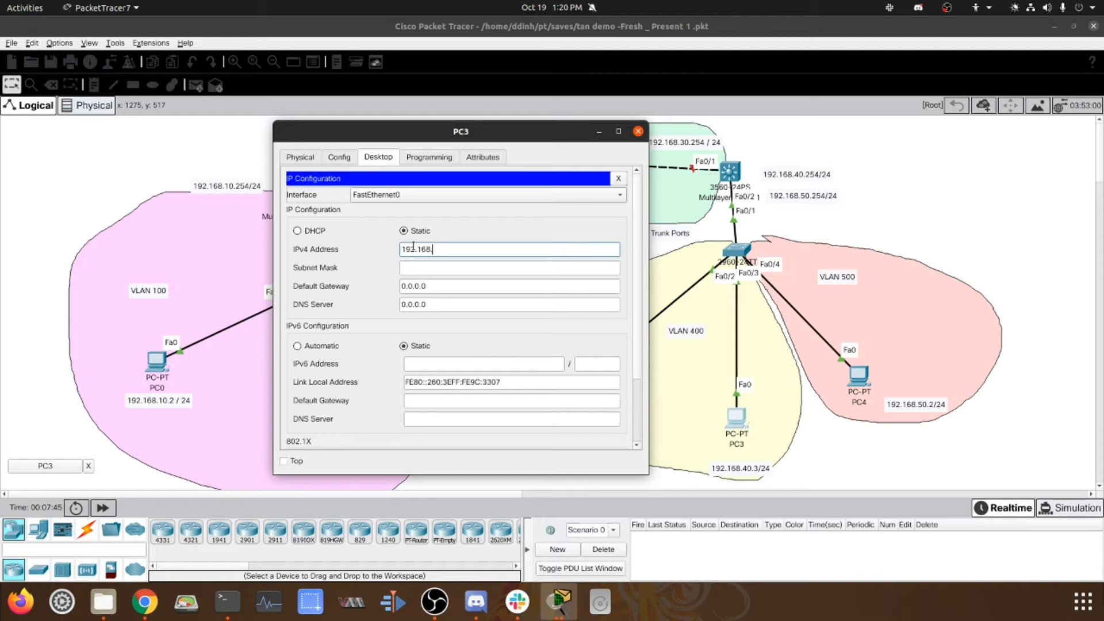
pyautogui.write('40.3')
pyautogui.click(437, 268)
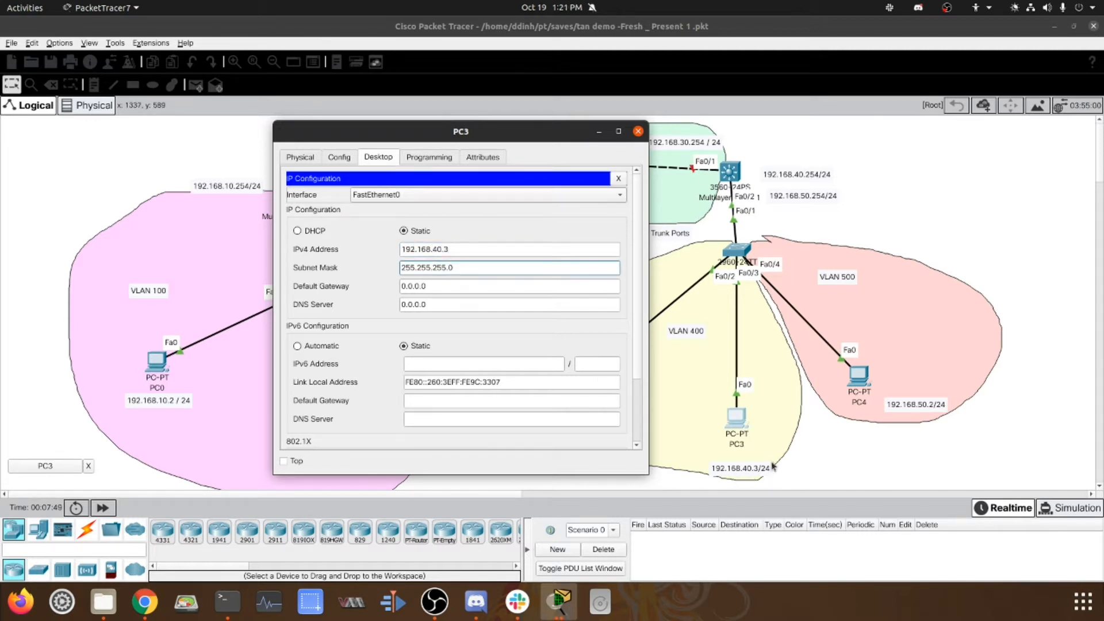
pyautogui.press('Tab')
pyautogui.write('192.168.')
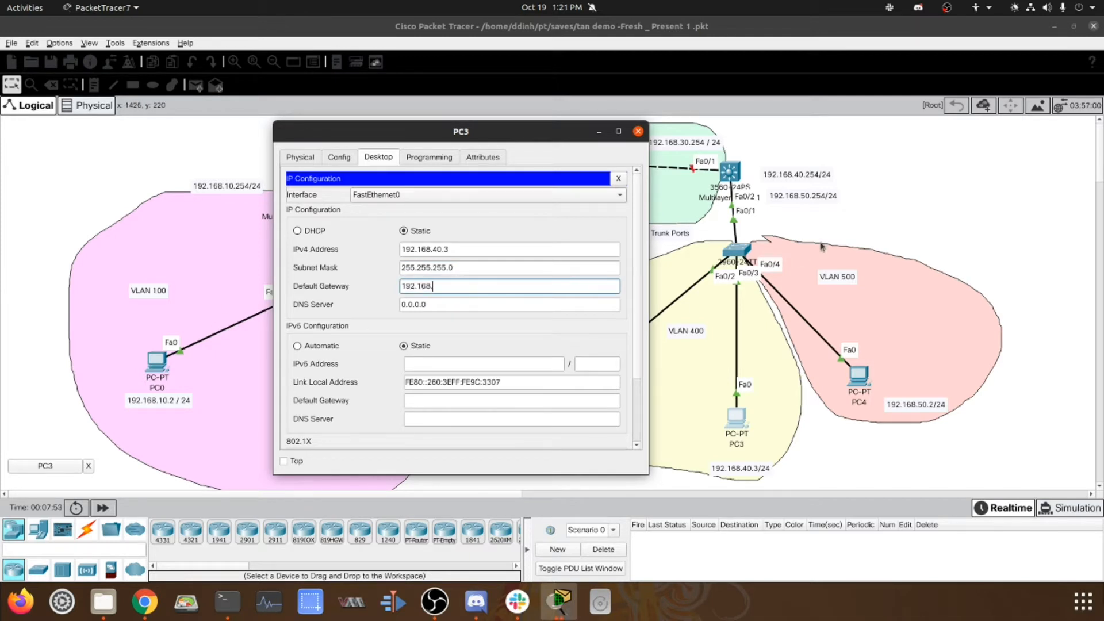
pyautogui.write('40.254')
pyautogui.click(618, 178)
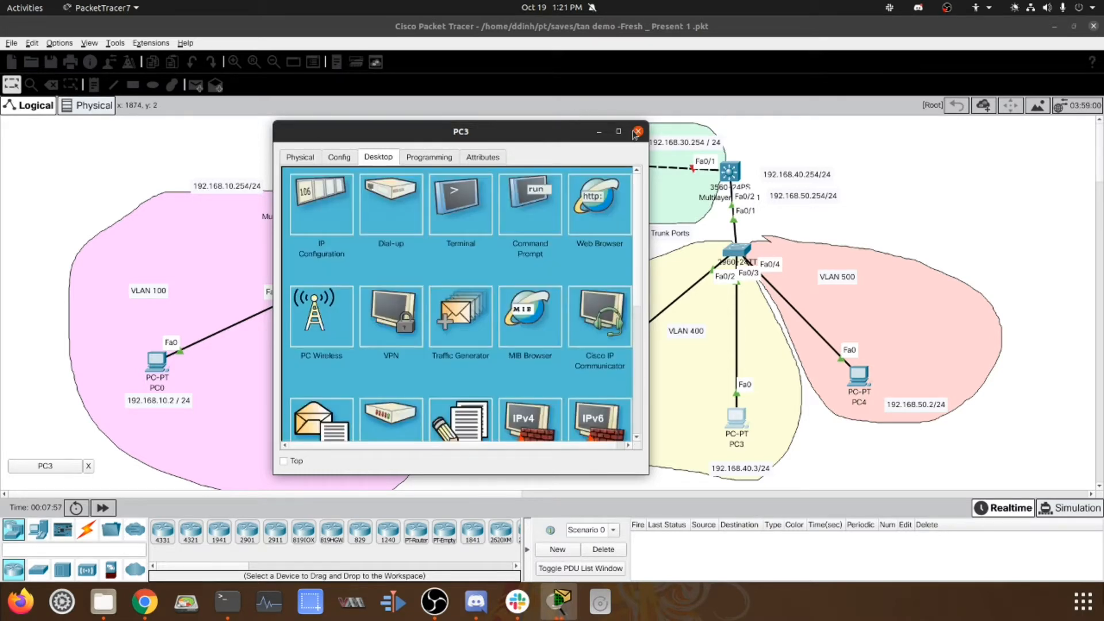
pyautogui.click(638, 131)
# Configure PC4 with static IP 192.168.50.2 and default gateway 192.168.50.254, and close its window
pyautogui.click(859, 374)
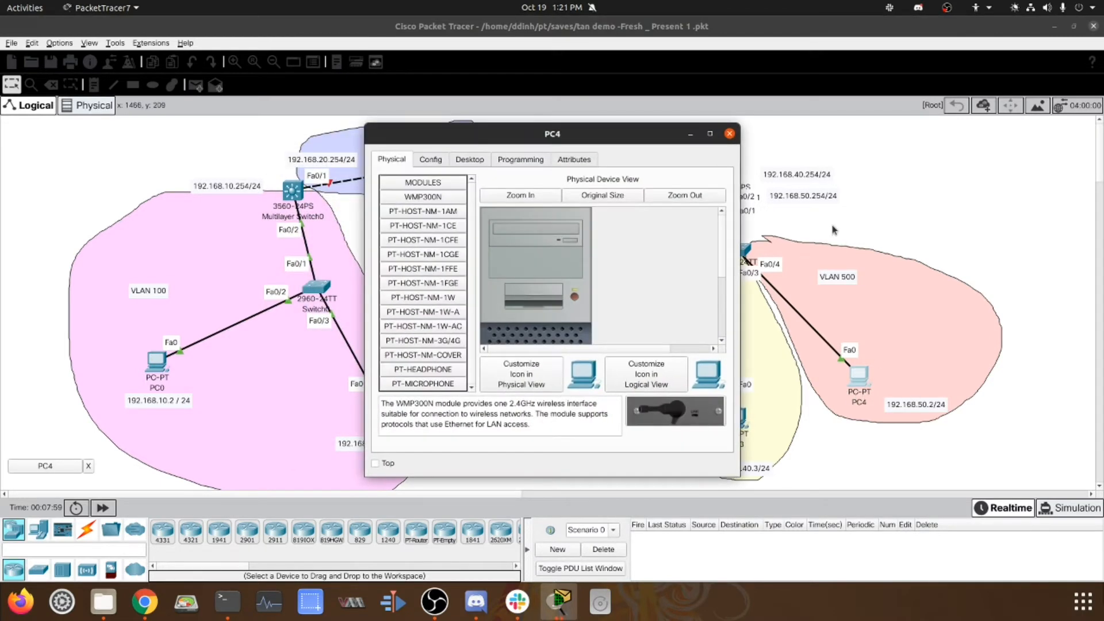
pyautogui.moveTo(635, 143); pyautogui.dragTo(565, 137)
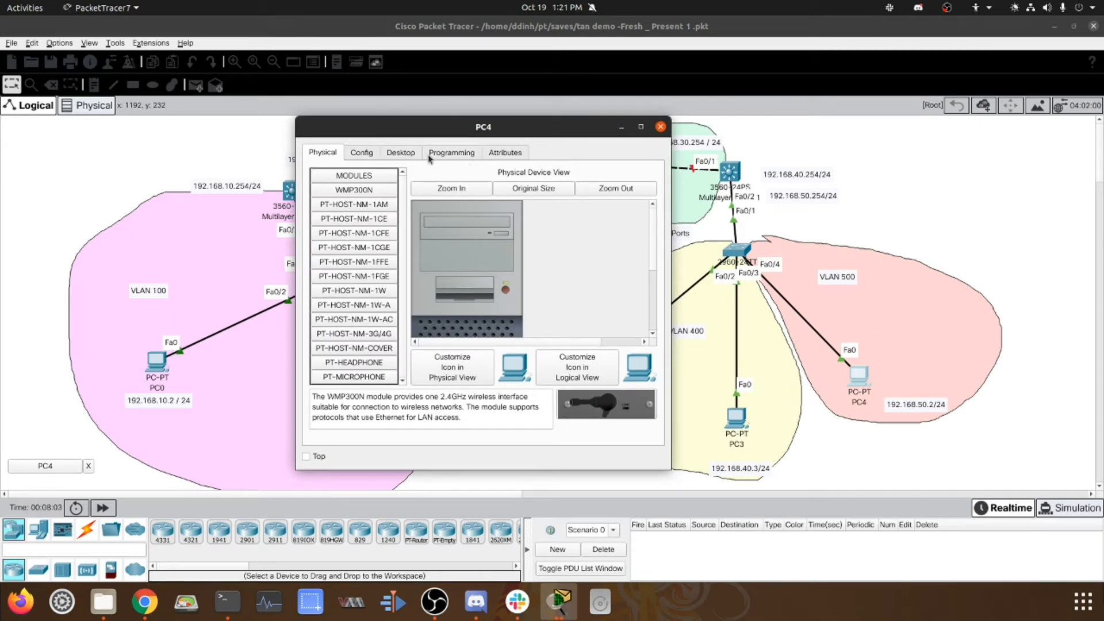
pyautogui.click(400, 154)
pyautogui.click(367, 198)
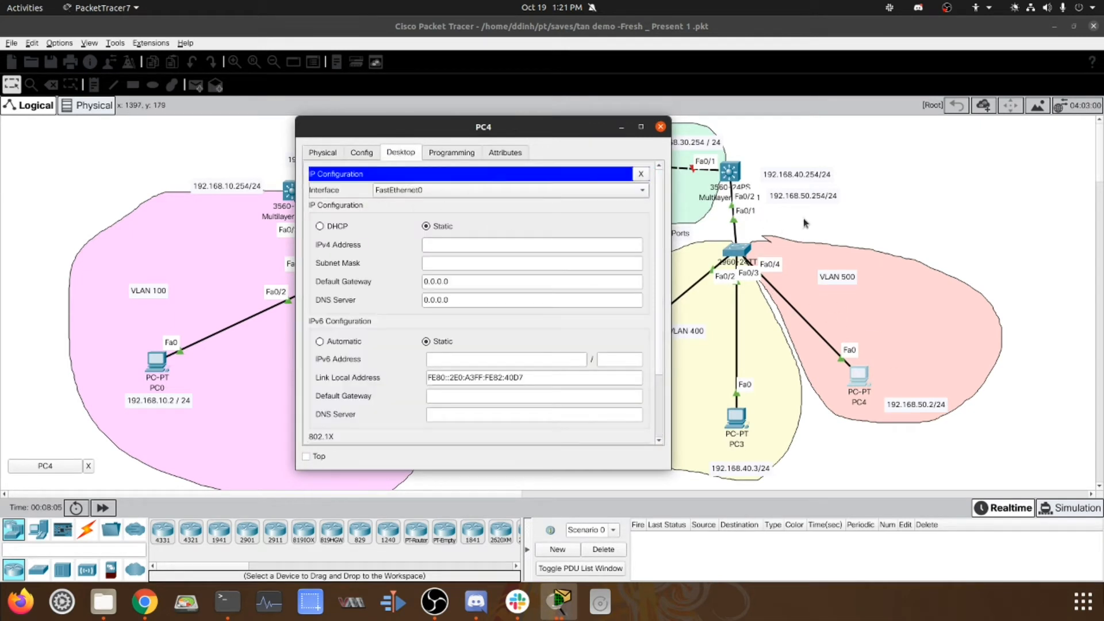
pyautogui.click(493, 242)
pyautogui.write('192.1683')
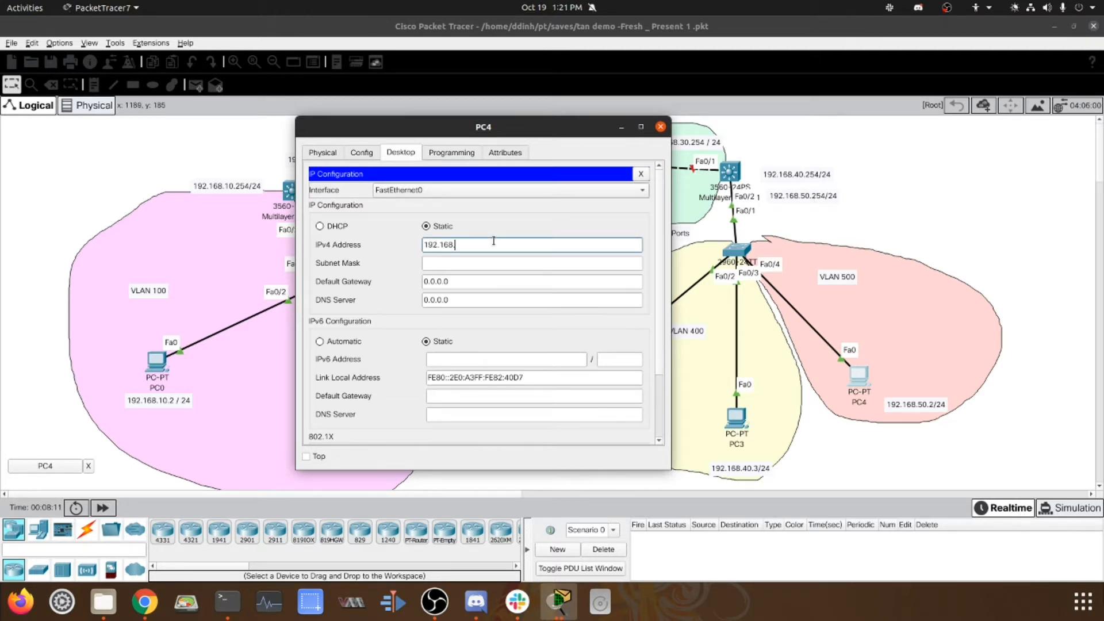
pyautogui.write('50.2')
pyautogui.press('Tab')
pyautogui.press('Tab')
pyautogui.write('192.168.50.254')
pyautogui.click(638, 174)
pyautogui.click(660, 126)
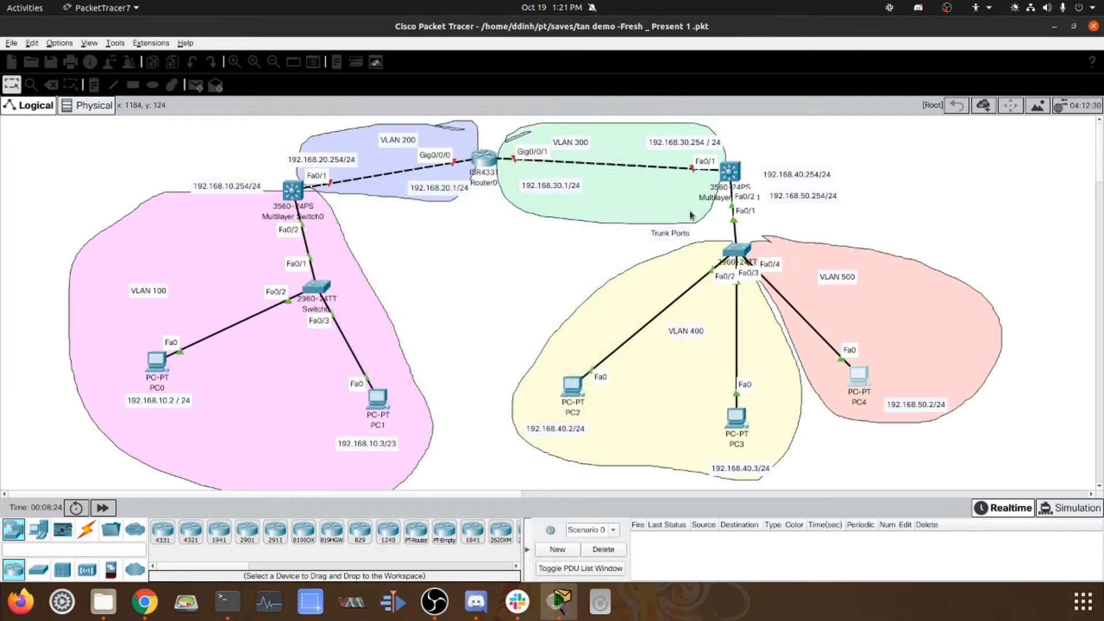
# On Switch1, enter global configuration mode and set interface fa0/1 to trunk mode
pyautogui.click(738, 247)
pyautogui.moveTo(551, 135); pyautogui.dragTo(403, 119)
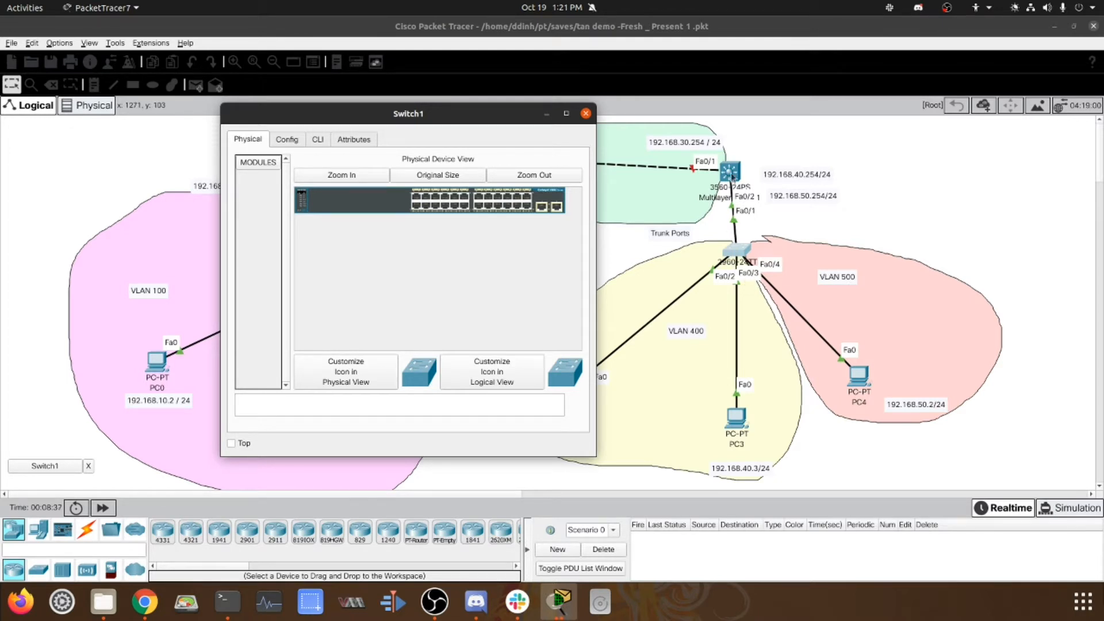
pyautogui.click(322, 140)
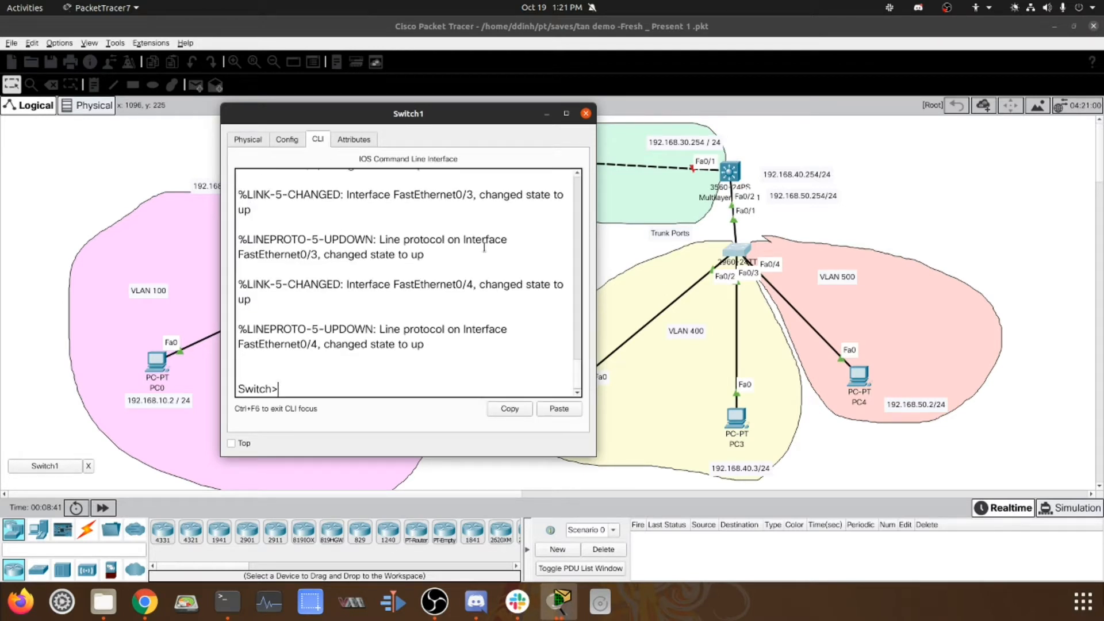
pyautogui.write('ena')
pyautogui.press('Return')
pyautogui.write('conf t')
pyautogui.press('Return')
pyautogui.write('int')
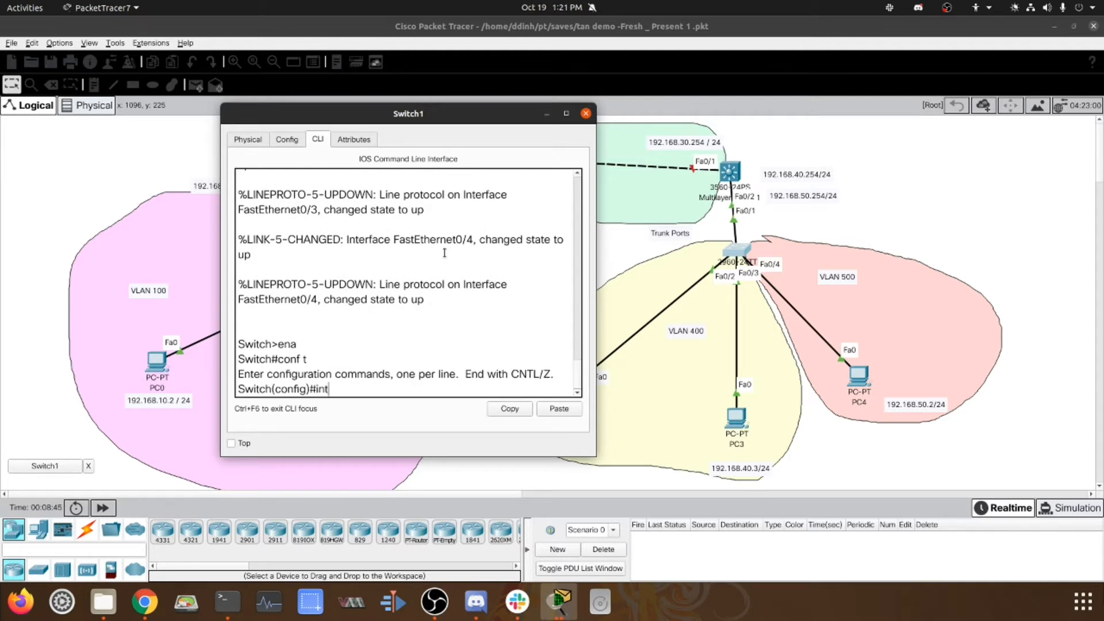
pyautogui.write(' fa0/1')
pyautogui.press('Return')
pyautogui.write('sw')
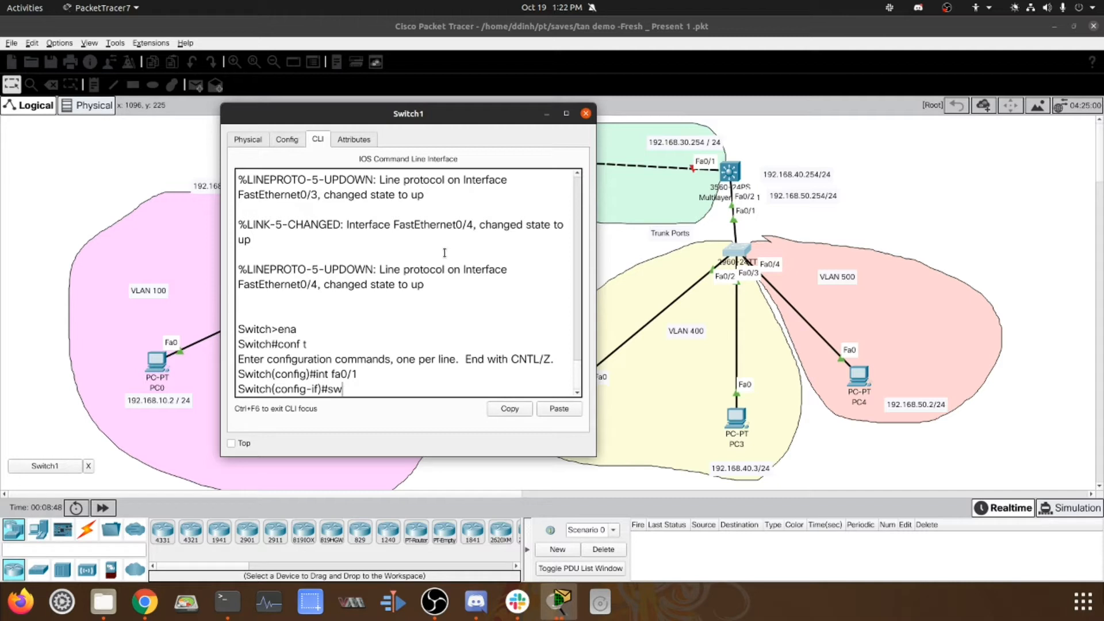
pyautogui.write('itchport mode trunk')
pyautogui.press('Return')
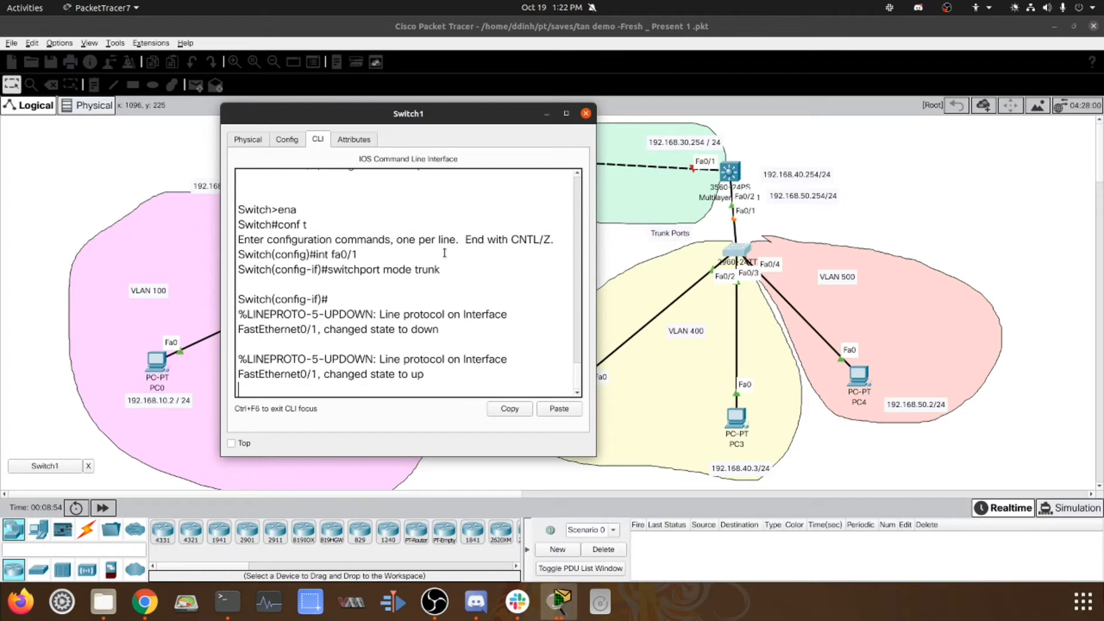
pyautogui.press('Return')
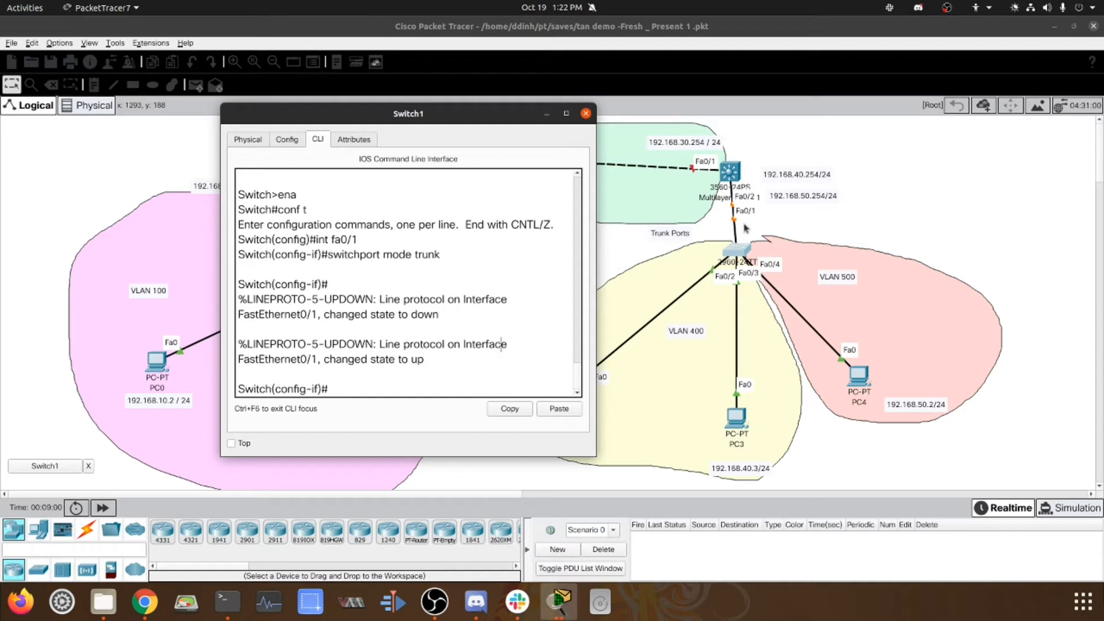
pyautogui.press('Return')
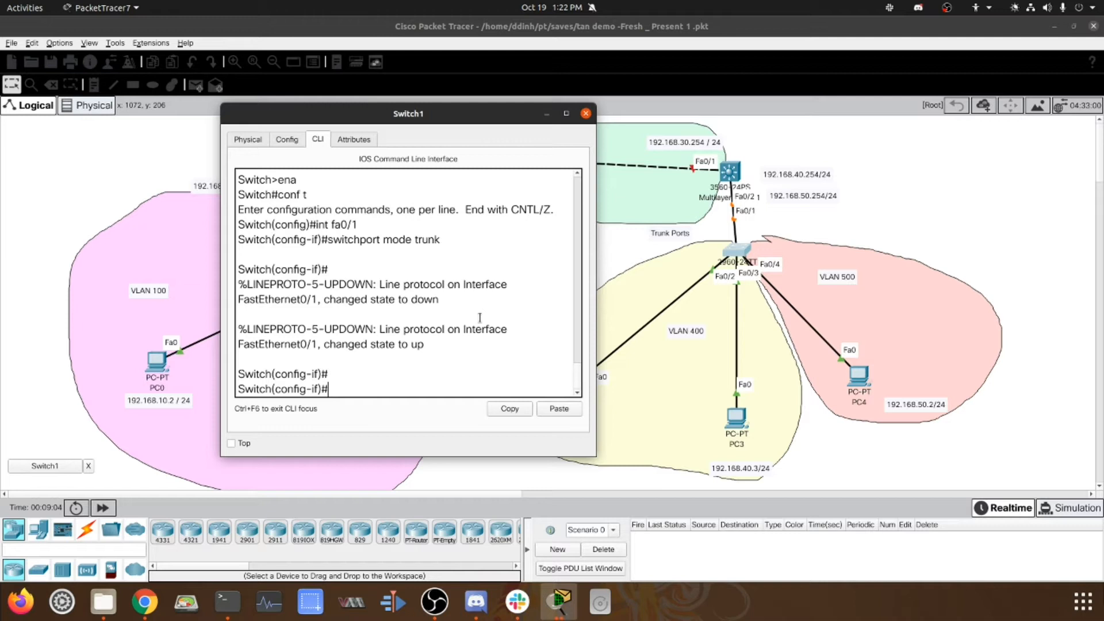
# Create the VLAN 400 interface and VLAN 400 on Switch1
pyautogui.write('int vlan 400')
pyautogui.press('Return')
pyautogui.write('vlan ')
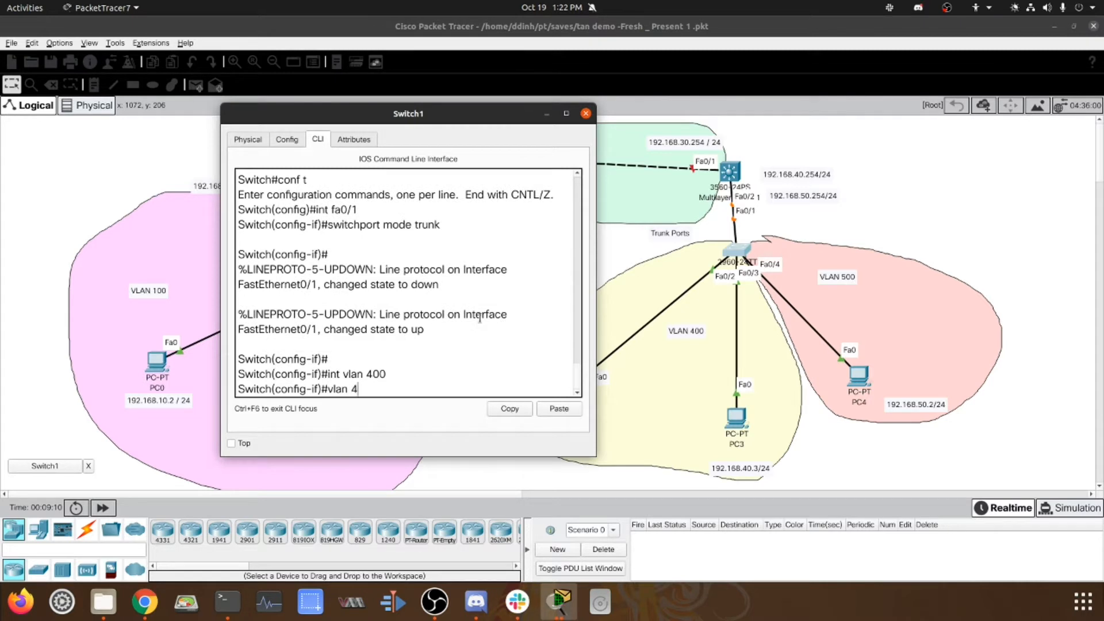
pyautogui.write('400')
pyautogui.press('Return')
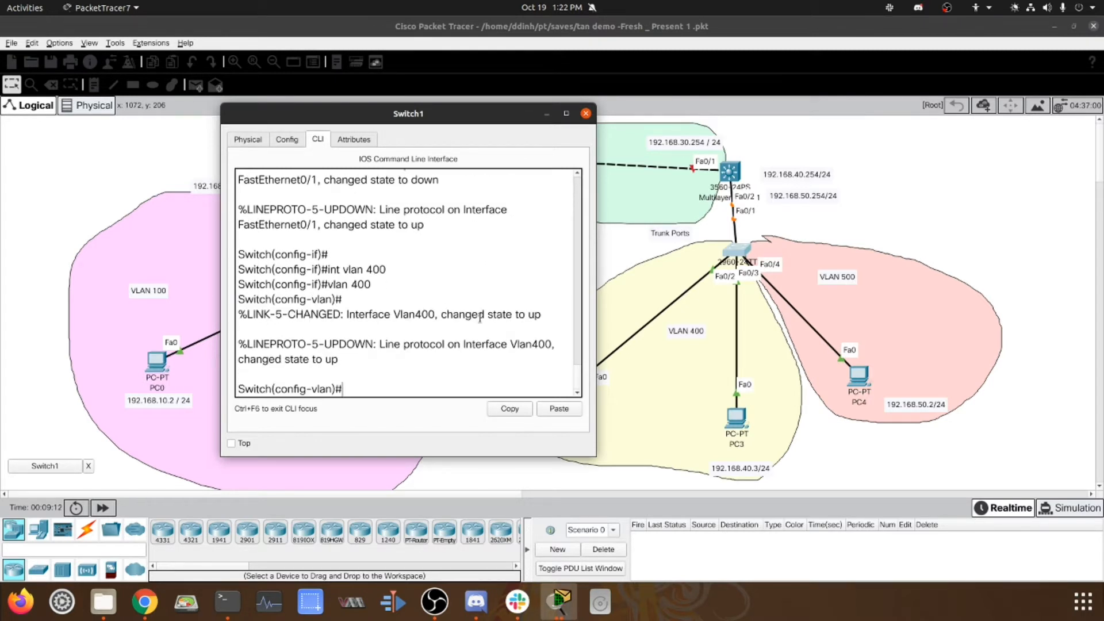
# Assign Switch1's interface range fa0/2-3 to access VLAN 400, enable the ports and exit the range configuration
pyautogui.write('in')
pyautogui.write('t range')
pyautogui.write(' int')
pyautogui.press('BackSpace')
pyautogui.press('BackSpace')
pyautogui.press('BackSpace')
pyautogui.write('fa0/2-3')
pyautogui.press('Return')
pyautogui.write('switc')
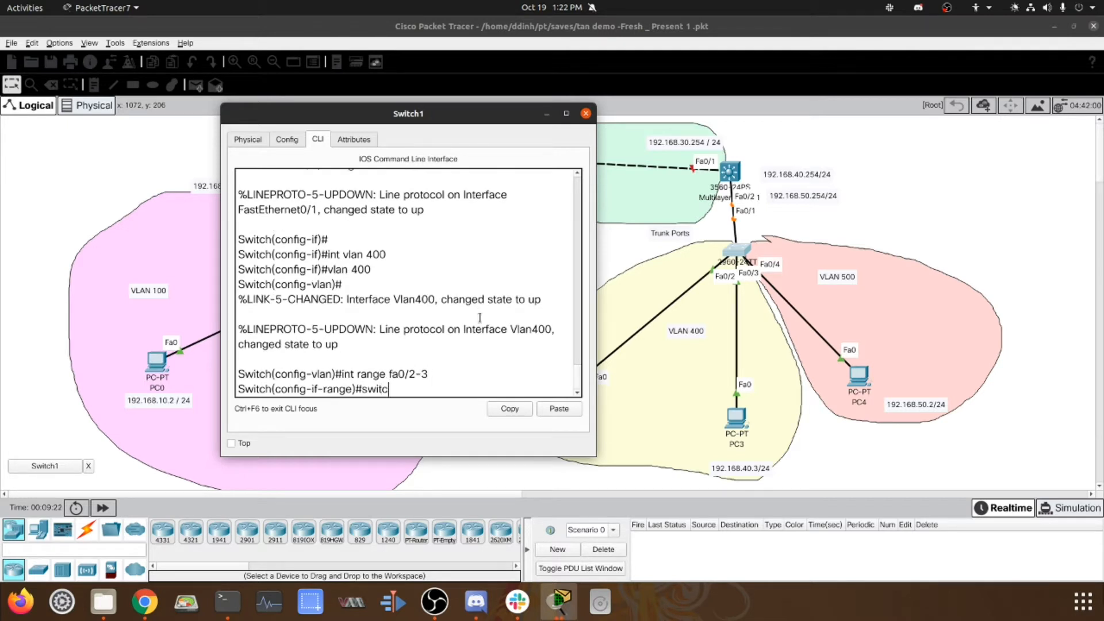
pyautogui.write('hport access vlan 300')
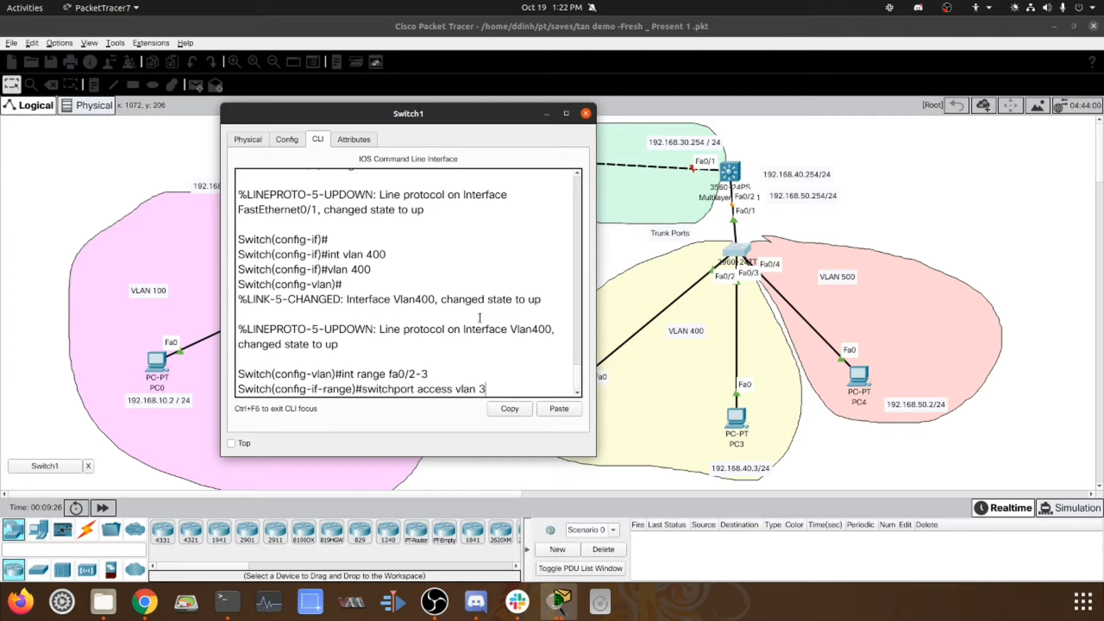
pyautogui.press('BackSpace')
pyautogui.press('BackSpace')
pyautogui.press('BackSpace')
pyautogui.write('400')
pyautogui.press('Return')
pyautogui.write('no shu')
pyautogui.press('Tab')
pyautogui.press('Return')
pyautogui.write('ex')
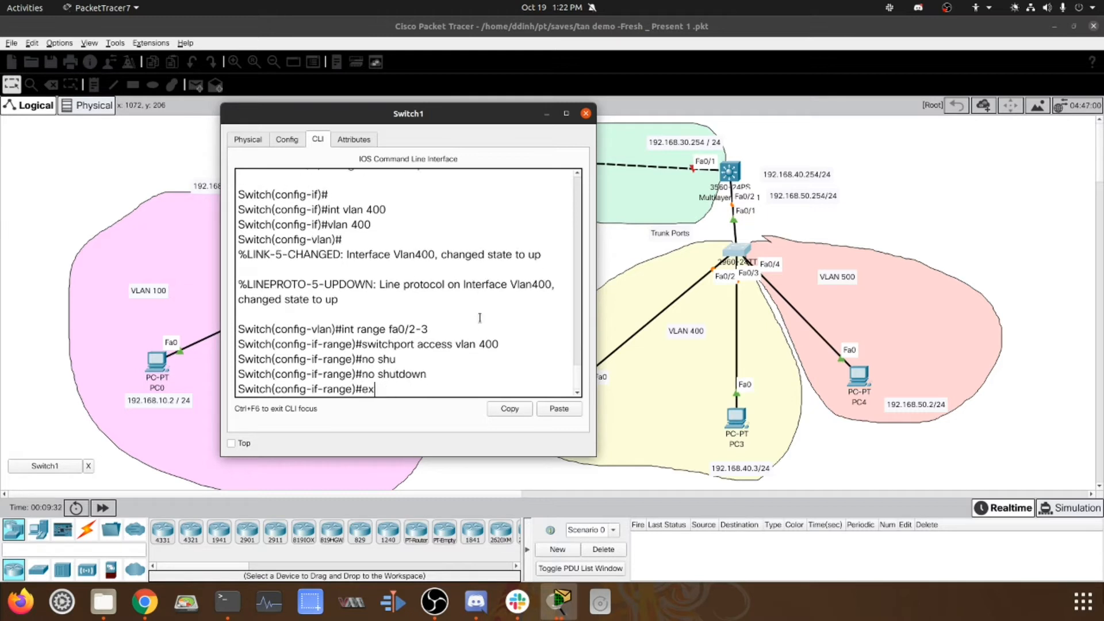
pyautogui.write('i')
pyautogui.press('Return')
# Create the VLAN 500 interface and VLAN 500 on Switch1
pyautogui.write('ig)#i')
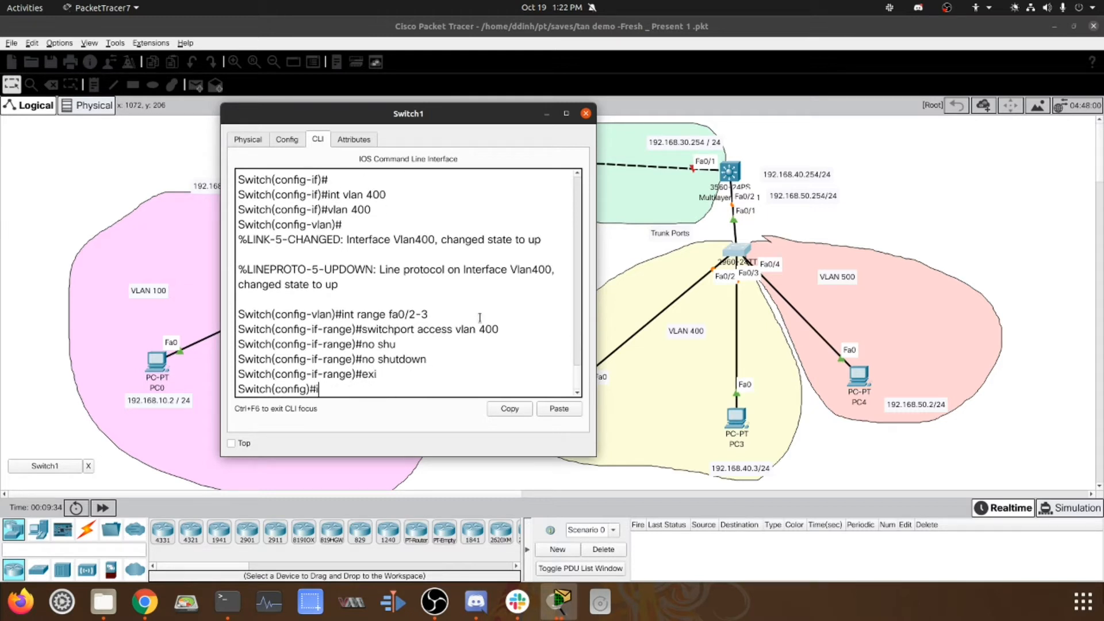
pyautogui.write('n')
pyautogui.write('t 500')
pyautogui.press('BackSpace')
pyautogui.press('BackSpace')
pyautogui.press('BackSpace')
pyautogui.write('vlan 500')
pyautogui.press('Return')
pyautogui.write('vlan 500')
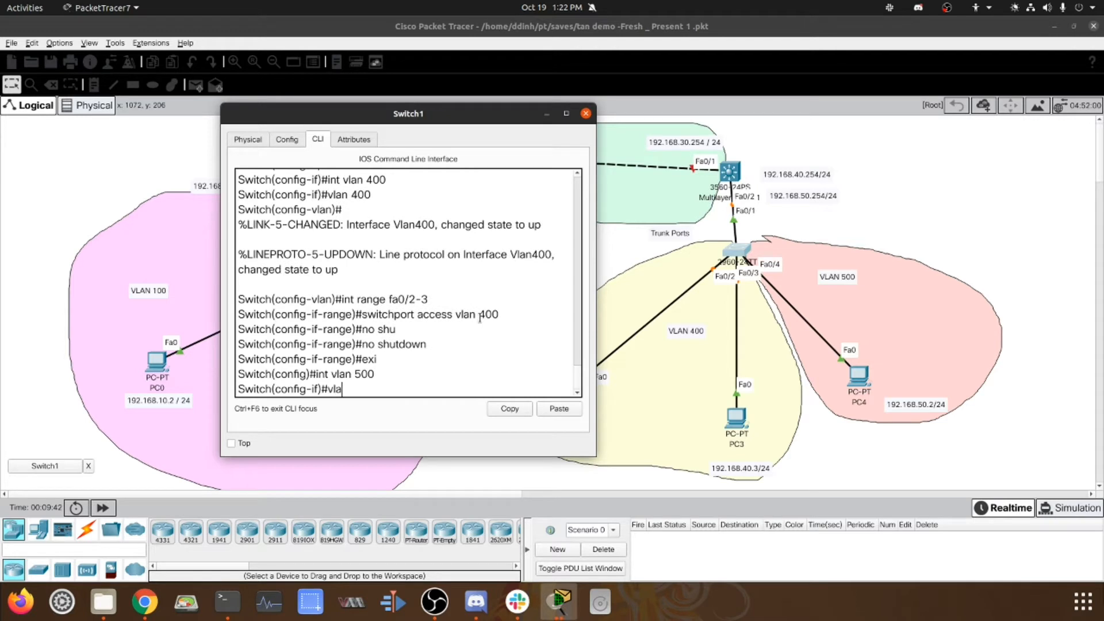
pyautogui.press('Return')
pyautogui.press('Return')
# Assign Switch1's interface fa0/4 to access VLAN 500 and enable the port
pyautogui.write('int fa0.')
pyautogui.press('BackSpace')
pyautogui.write('/2')
pyautogui.press('Return')
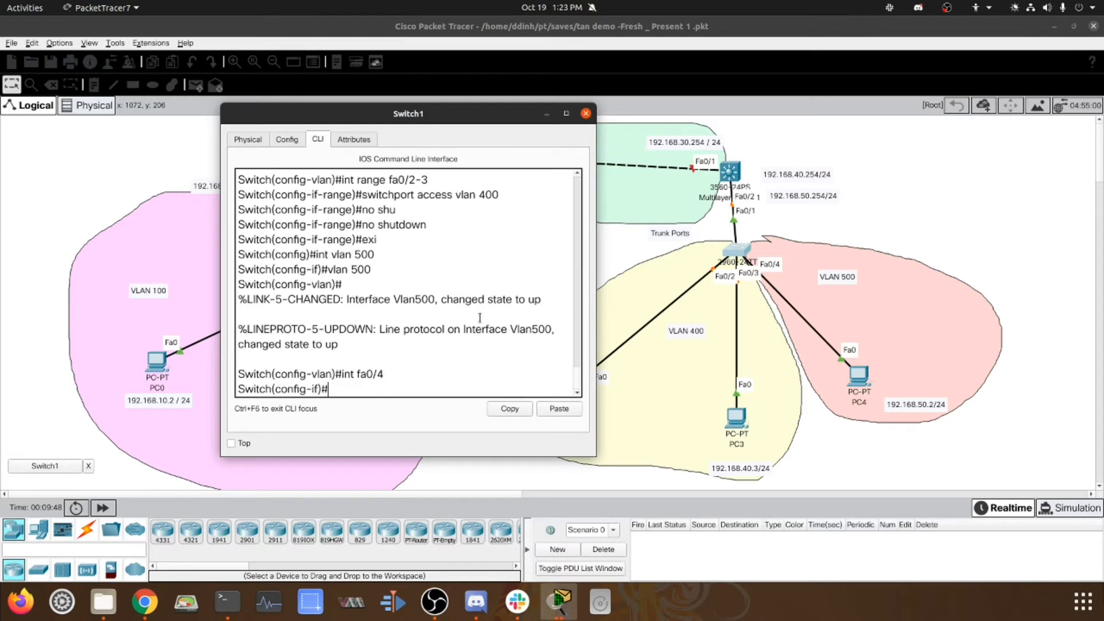
pyautogui.write('switchport access ')
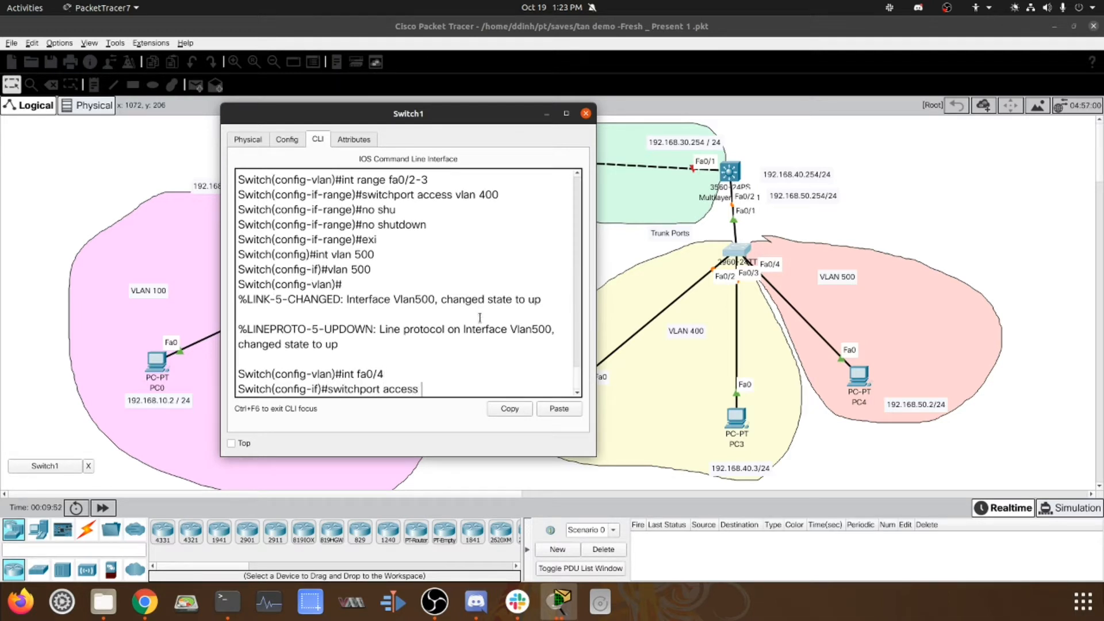
pyautogui.write('vlan 4')
pyautogui.press('BackSpace')
pyautogui.write('500')
pyautogui.press('Return')
pyautogui.write('no shu')
pyautogui.press('Tab')
pyautogui.press('Return')
# Leave configuration mode on Switch1, save its configuration with wr, and close its window
pyautogui.write('exi')
pyautogui.press('Return')
pyautogui.write('exi')
pyautogui.press('Return')
pyautogui.write('wr')
pyautogui.press('Return')
pyautogui.press('Return')
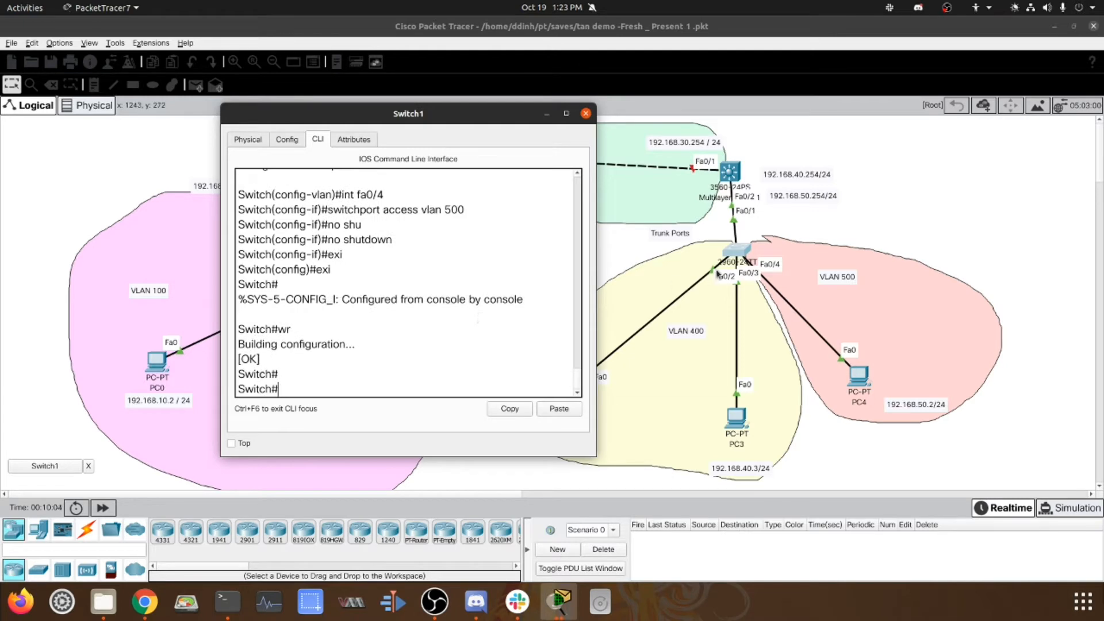
pyautogui.click(585, 114)
# On Multilayer Switch1, enter global configuration mode and enable IP routing
pyautogui.click(729, 171)
pyautogui.moveTo(624, 140); pyautogui.dragTo(342, 107)
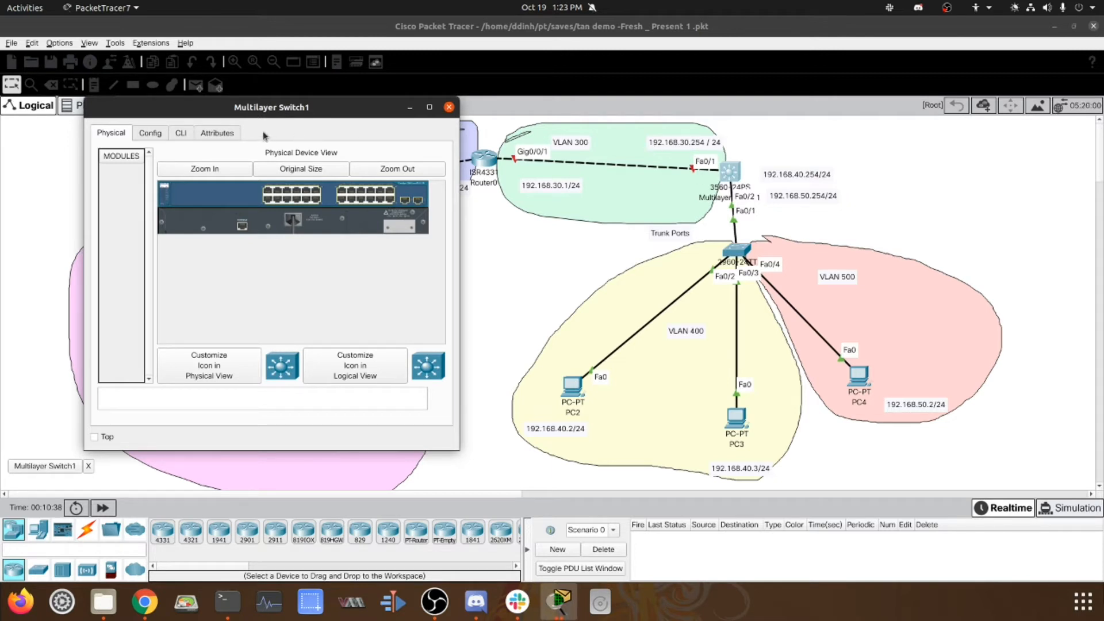
pyautogui.click(183, 133)
pyautogui.press('Return')
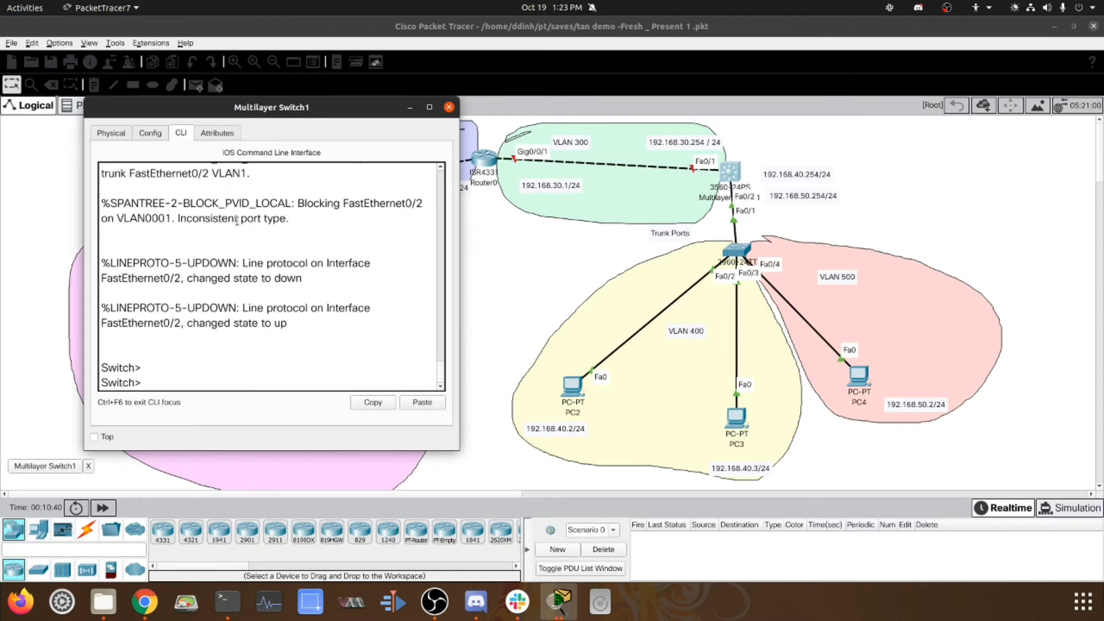
pyautogui.click(336, 288)
pyautogui.write('ena')
pyautogui.press('Return')
pyautogui.write('conf t')
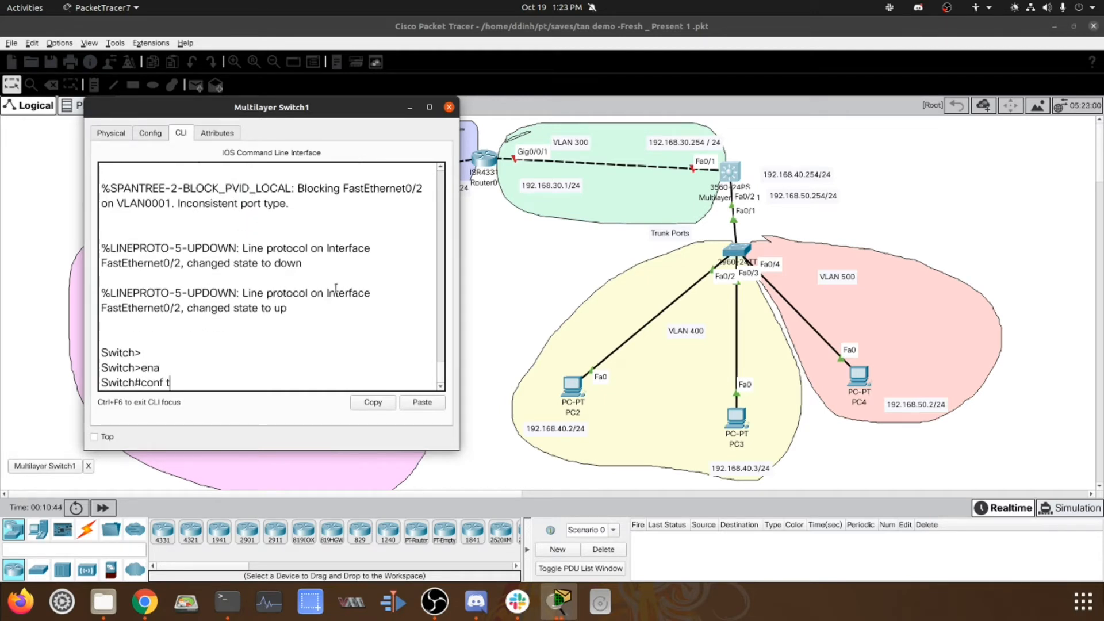
pyautogui.press('Return')
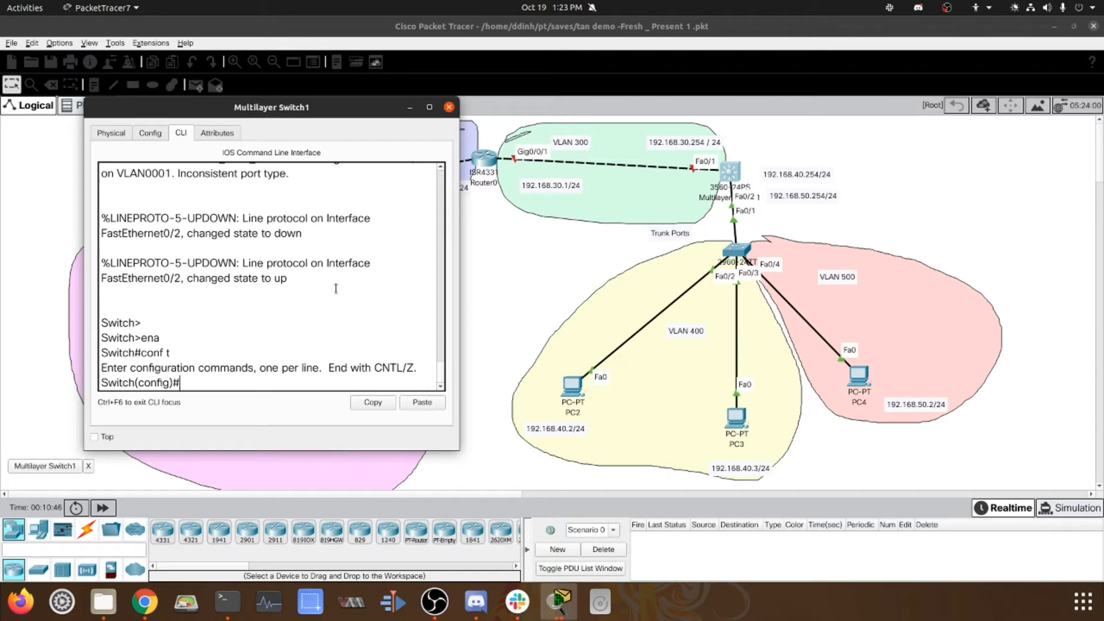
pyautogui.write('ip rou')
pyautogui.press('BackSpace')
pyautogui.write('outing')
pyautogui.press('Return')
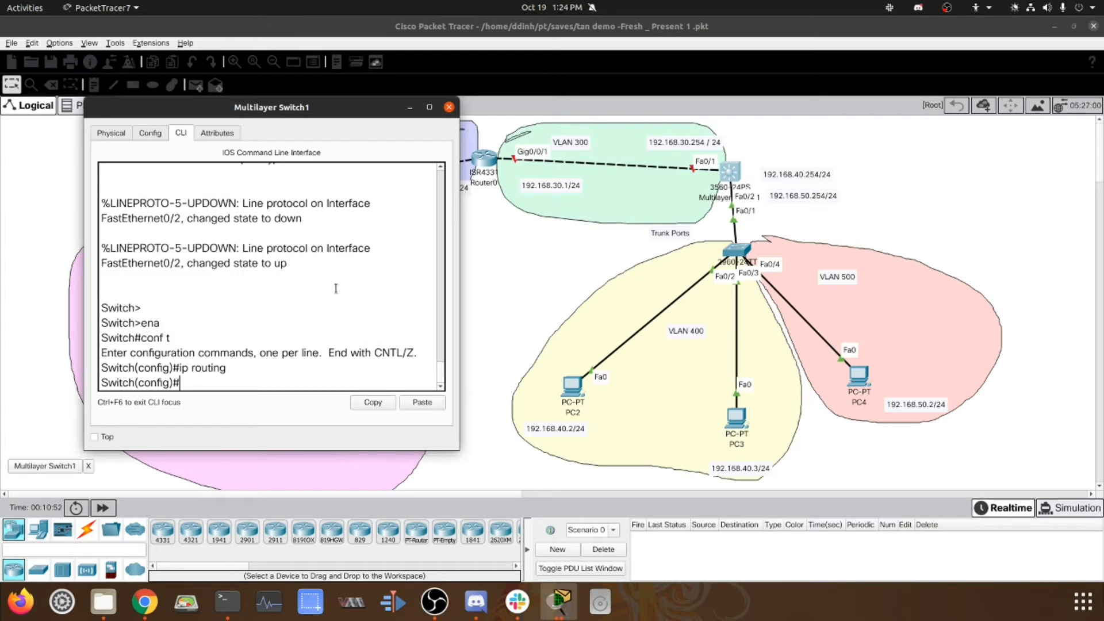
# Create the VLAN 400 interface and VLAN 400 on Multilayer Switch1
pyautogui.write('int vlan 400')
pyautogui.press('Return')
pyautogui.write('vlan 400')
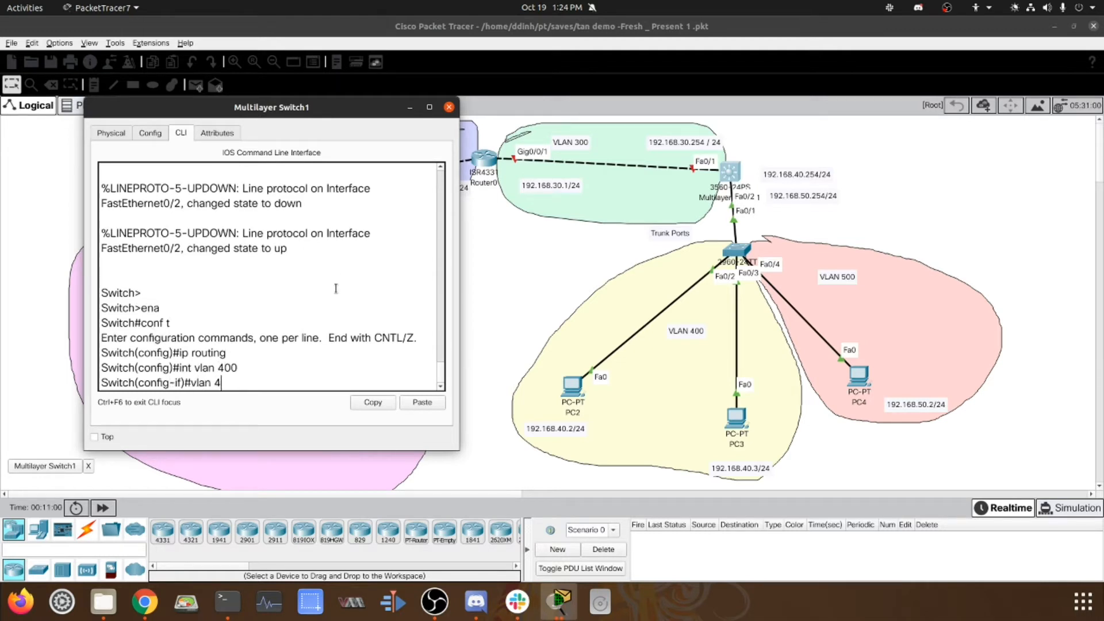
pyautogui.press('Return')
pyautogui.write('int')
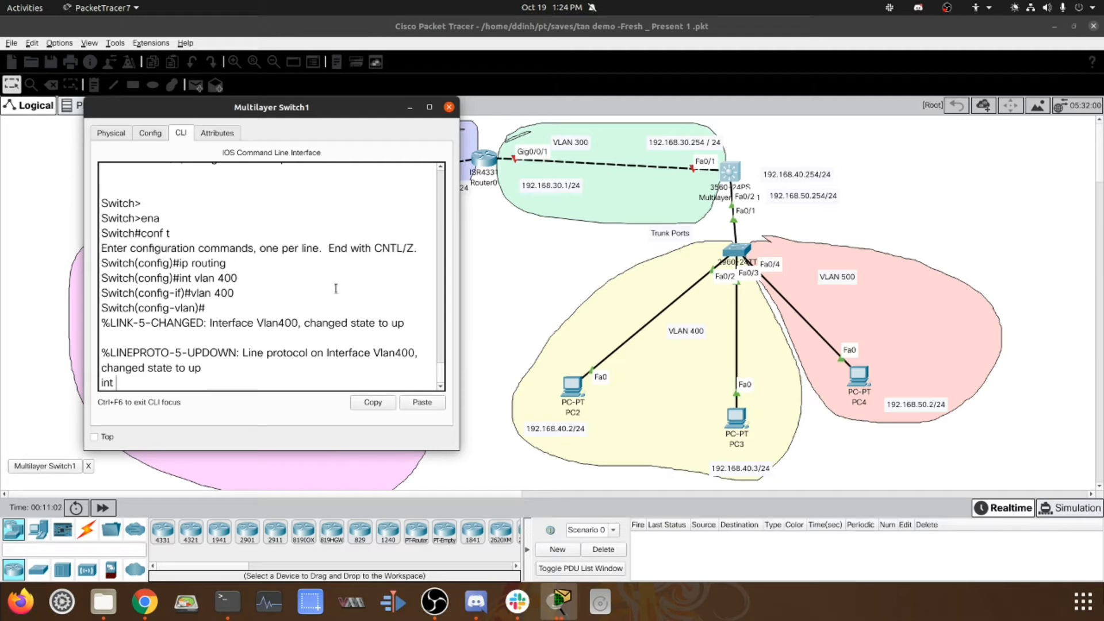
pyautogui.press('BackSpace')
pyautogui.press('BackSpace')
pyautogui.press('BackSpace')
pyautogui.press('Return')
pyautogui.press('Return')
# Give Multilayer Switch1's VLAN 400 interface the IP address 192.168.40.254 with mask 255.255.255.0
pyautogui.write('int vlan 400')
pyautogui.press('Return')
pyautogui.write('ip add')
pyautogui.press('Tab')
pyautogui.write('192.168.40.254 2')
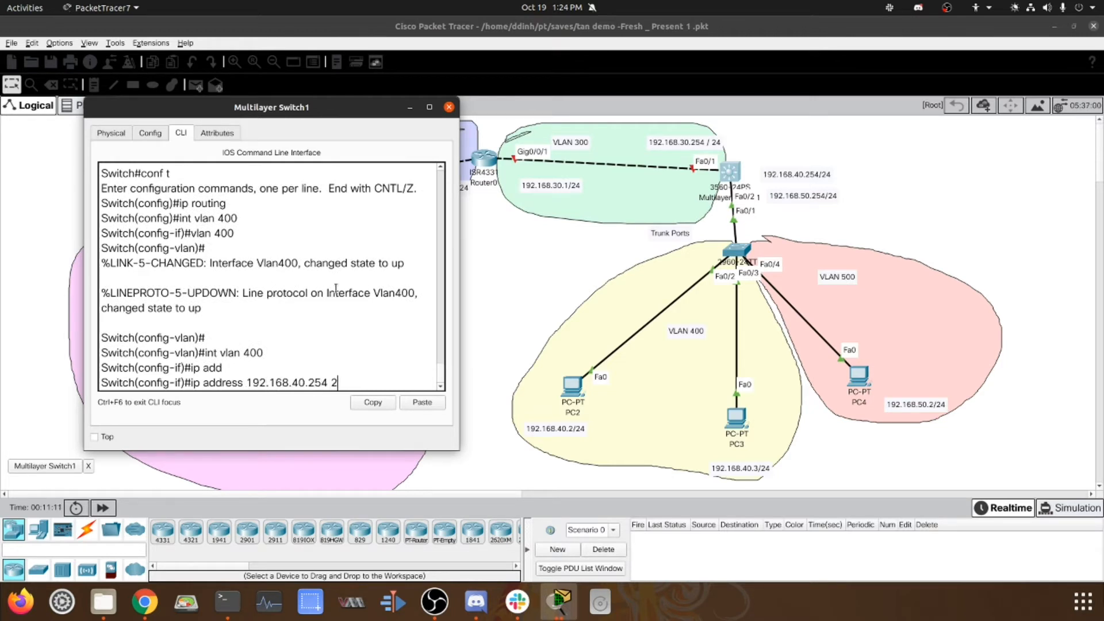
pyautogui.write('55.255.255.0')
pyautogui.press('Return')
# Create Multilayer Switch1's VLAN 500 interface with IP address 192.168.50.254 and mask 255.255.255.0
pyautogui.press('Up')
pyautogui.press('Up')
pyautogui.press('Up')
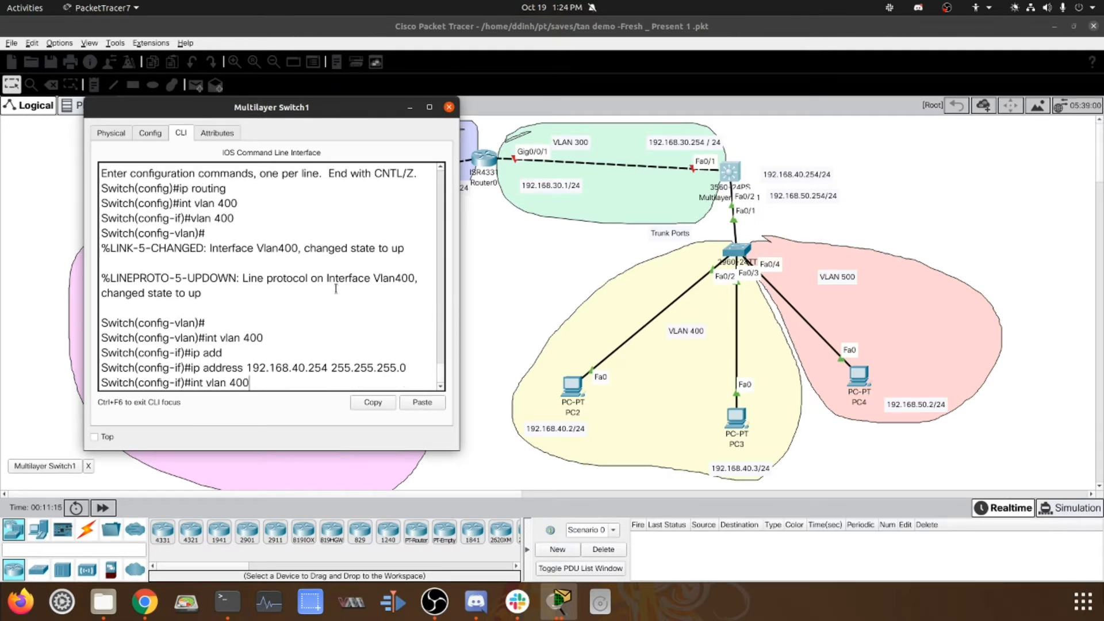
pyautogui.press('BackSpace')
pyautogui.press('BackSpace')
pyautogui.press('BackSpace')
pyautogui.write('500')
pyautogui.press('Return')
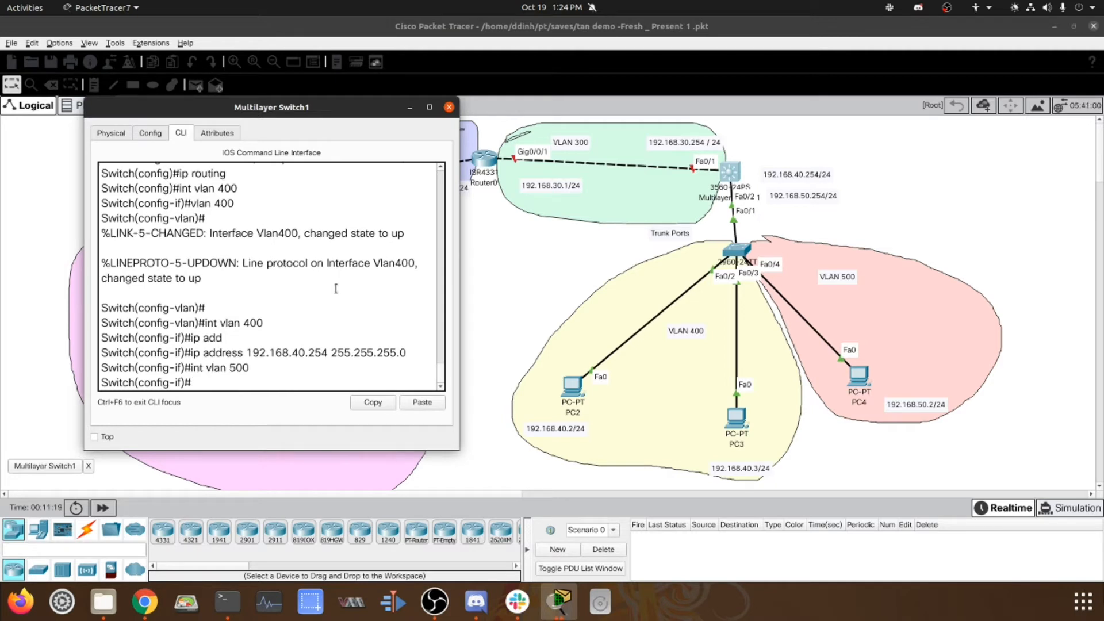
pyautogui.press('Up')
pyautogui.press('Up')
pyautogui.press('Left')
pyautogui.press('Left')
pyautogui.press('Left')
pyautogui.press('Left')
pyautogui.press('Left')
pyautogui.press('Left')
pyautogui.press('Left')
pyautogui.press('Left')
pyautogui.press('Left')
pyautogui.press('Left')
pyautogui.press('Left')
pyautogui.press('Left')
pyautogui.press('BackSpace')
pyautogui.write('5')
pyautogui.press('Return')
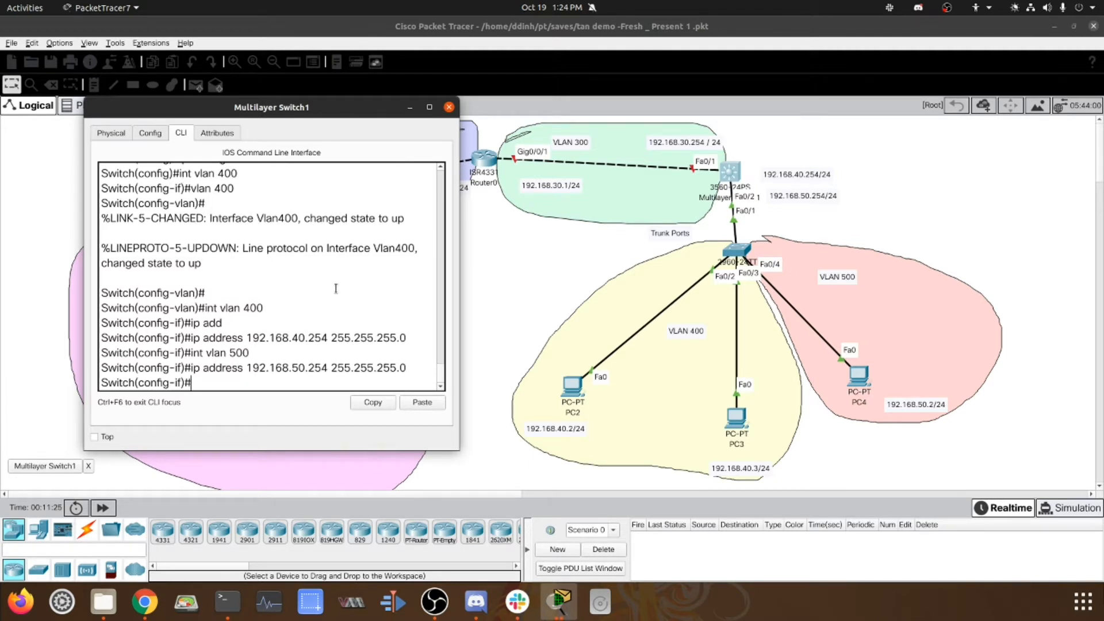
# Add VLAN 500 to Multilayer Switch1's VLAN database
pyautogui.write('vlan 500')
pyautogui.press('Return')
pyautogui.press('Return')
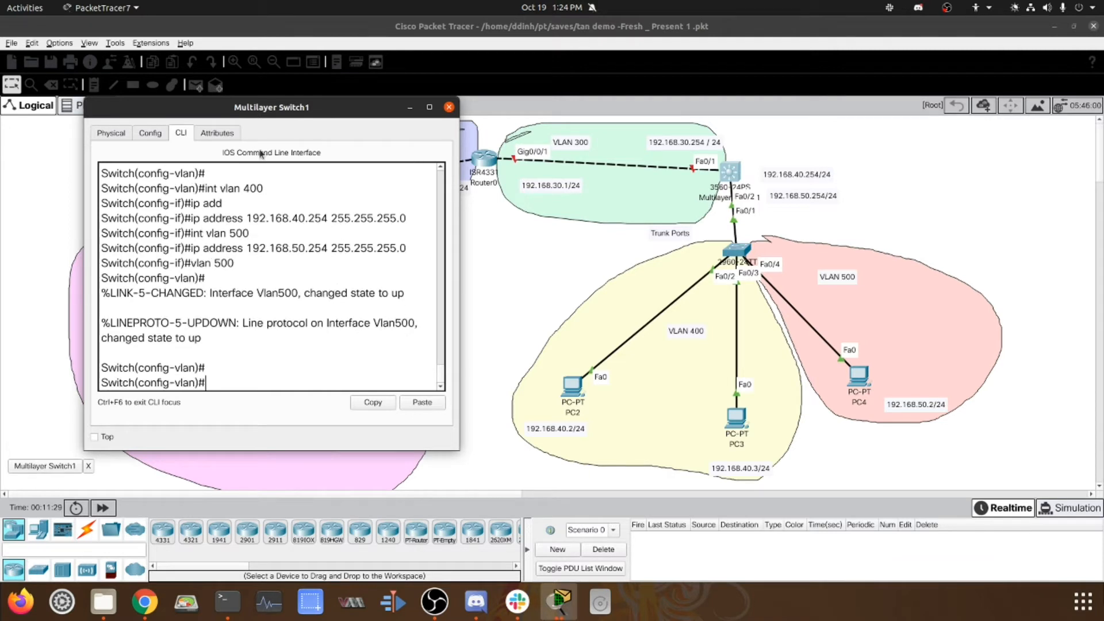
# Set the trunk encapsulation of Multilayer Switch1's Fa0/2 interface to dot1q
pyautogui.write('int fa0/2')
pyautogui.press('Return')
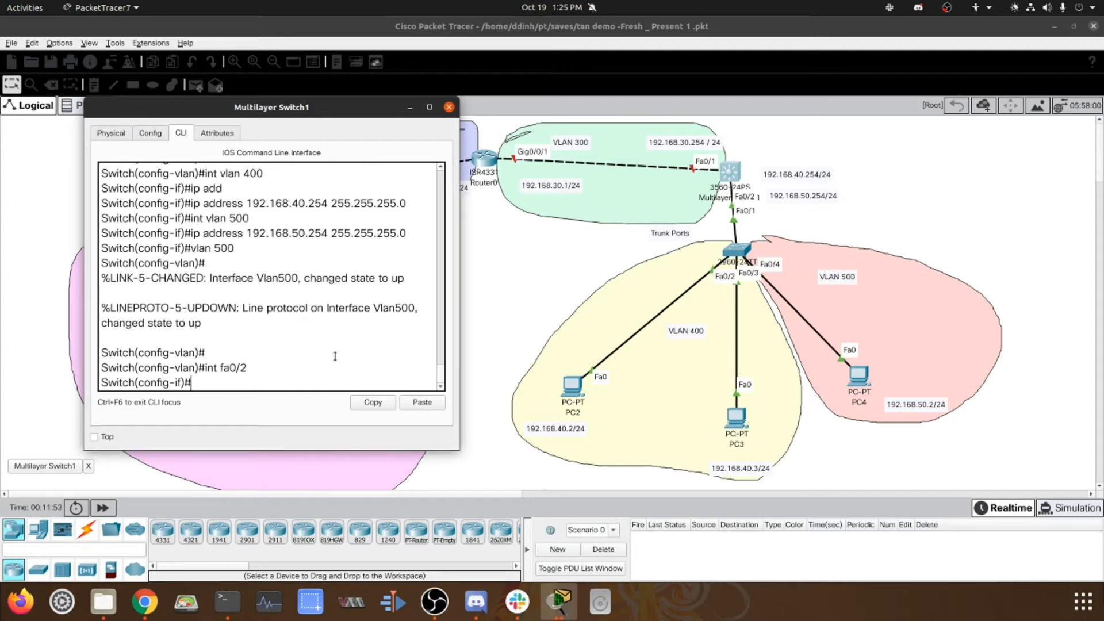
pyautogui.write('switchport trunk en')
pyautogui.press('Tab')
pyautogui.write('do')
pyautogui.press('Tab')
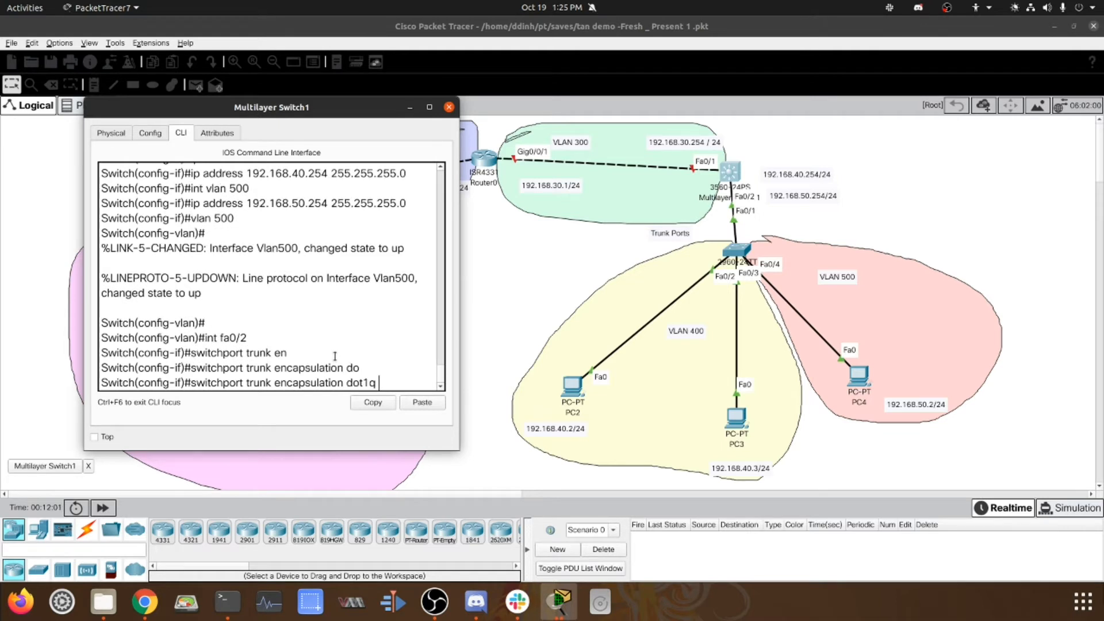
pyautogui.press('Return')
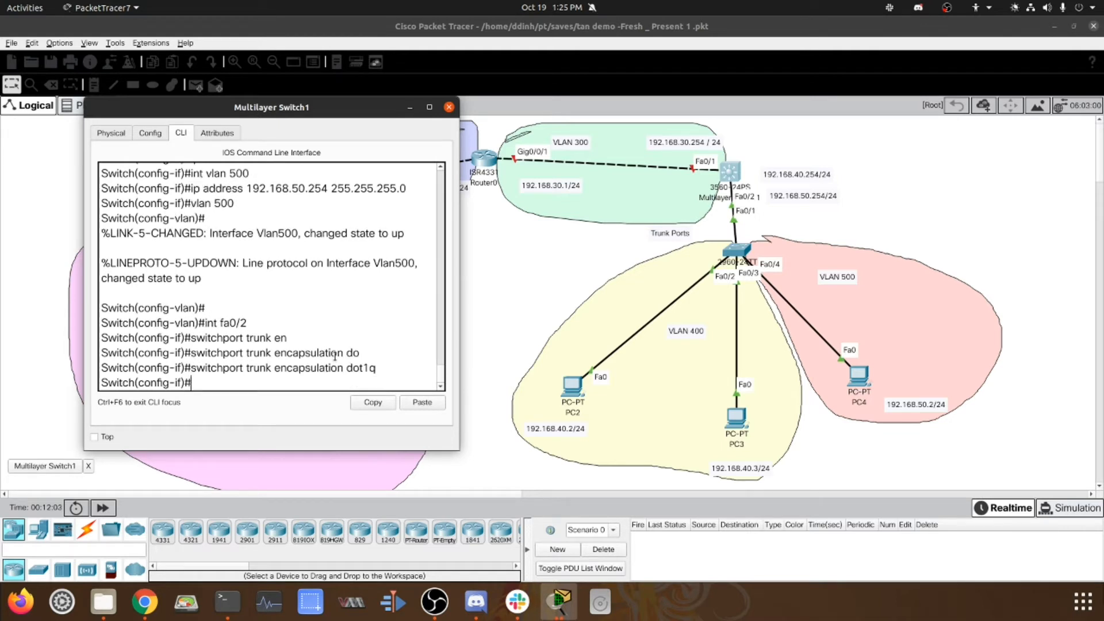
# Put Multilayer Switch1's Fa0/2 interface in trunk mode and return to global configuration
pyautogui.write('switchpo')
pyautogui.press('Tab')
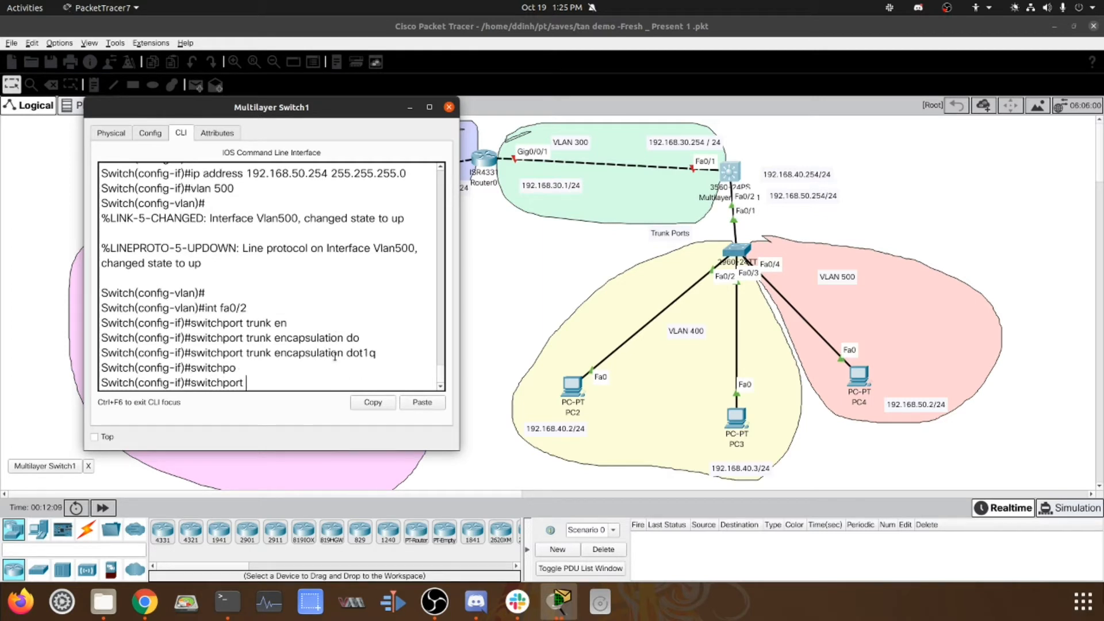
pyautogui.write('mod')
pyautogui.press('Tab')
pyautogui.write('tr')
pyautogui.press('Tab')
pyautogui.write('u')
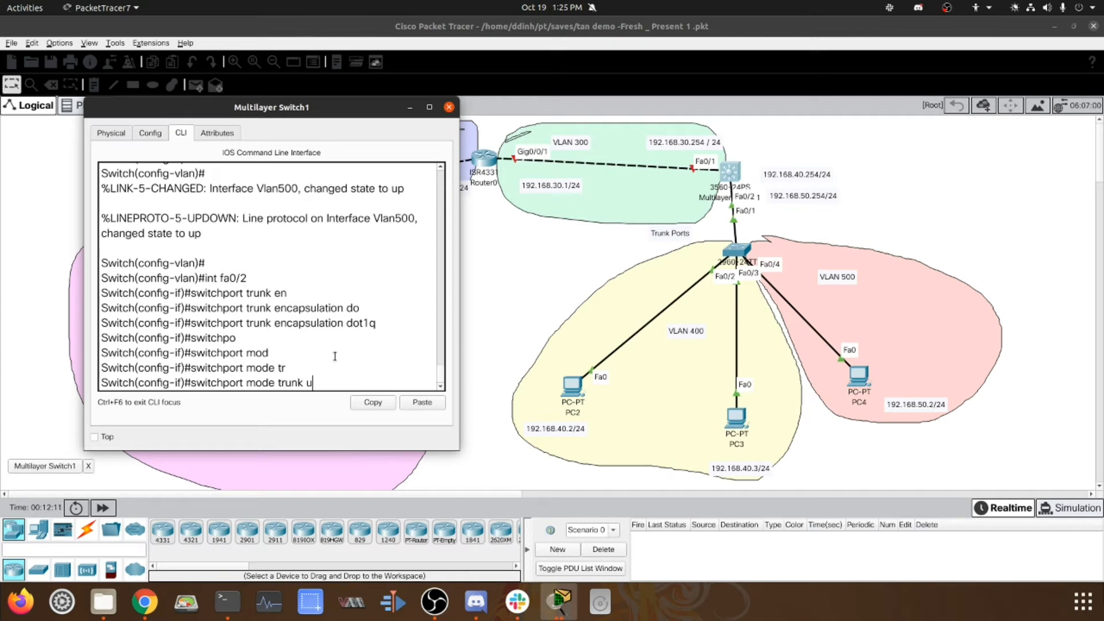
pyautogui.press('BackSpace')
pyautogui.press('Return')
pyautogui.write('exi')
pyautogui.press('Return')
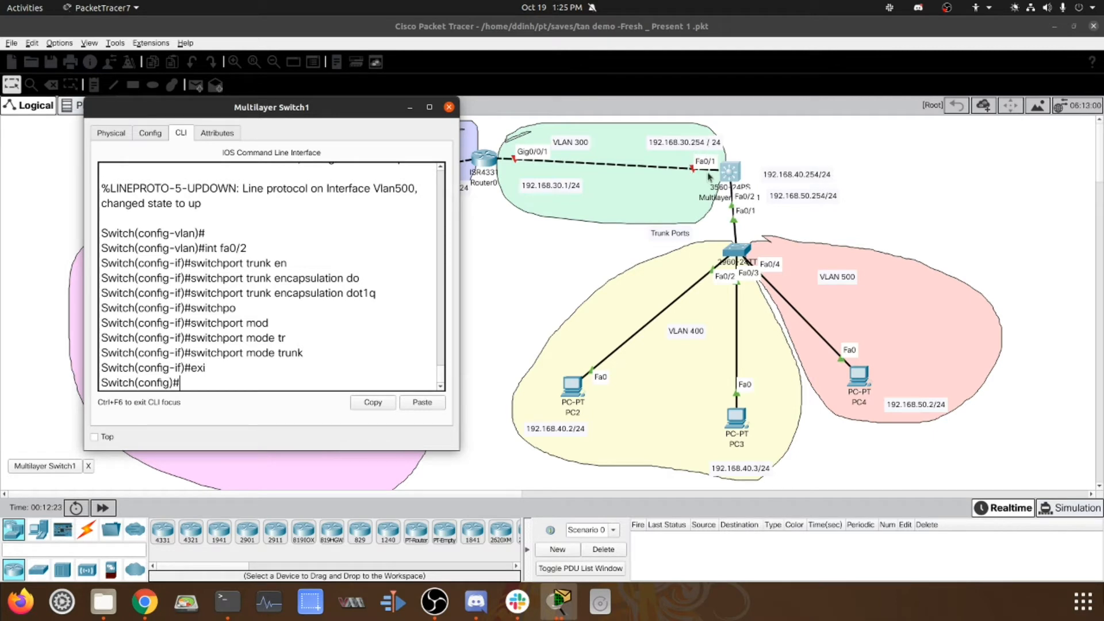
pyautogui.press('Return')
pyautogui.press('Return')
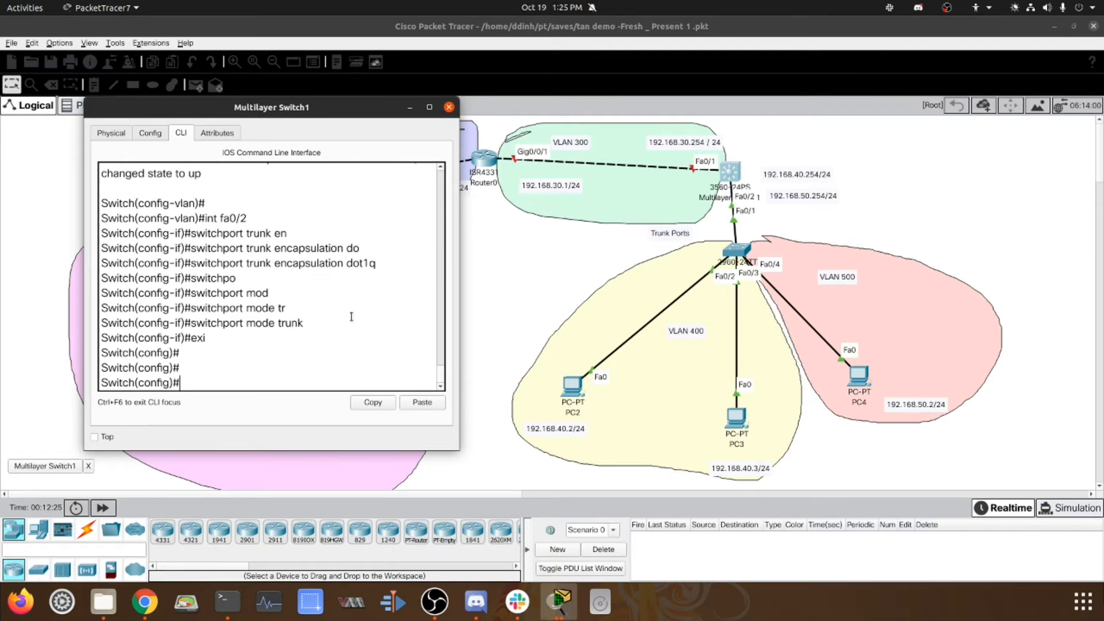
# Create Multilayer Switch1's VLAN 300 interface with IP address 192.168.30.254 and mask 255.255.255.0
pyautogui.write('int vlan 300')
pyautogui.press('Return')
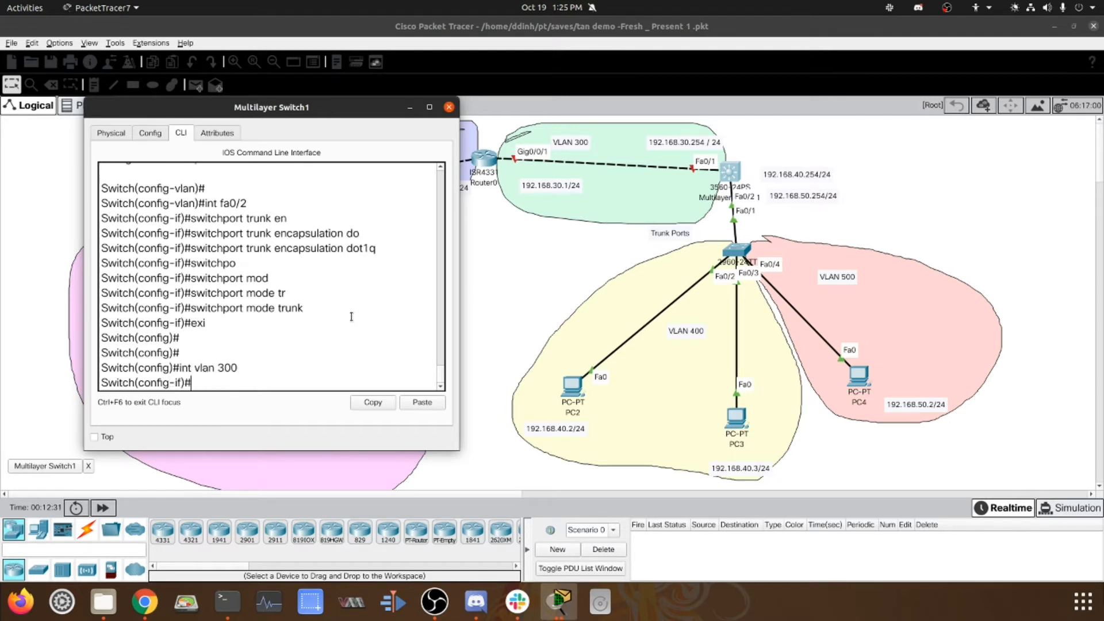
pyautogui.write('ip ad')
pyautogui.press('Tab')
pyautogui.write('192.168.30.254 255.255.255.0')
pyautogui.press('Return')
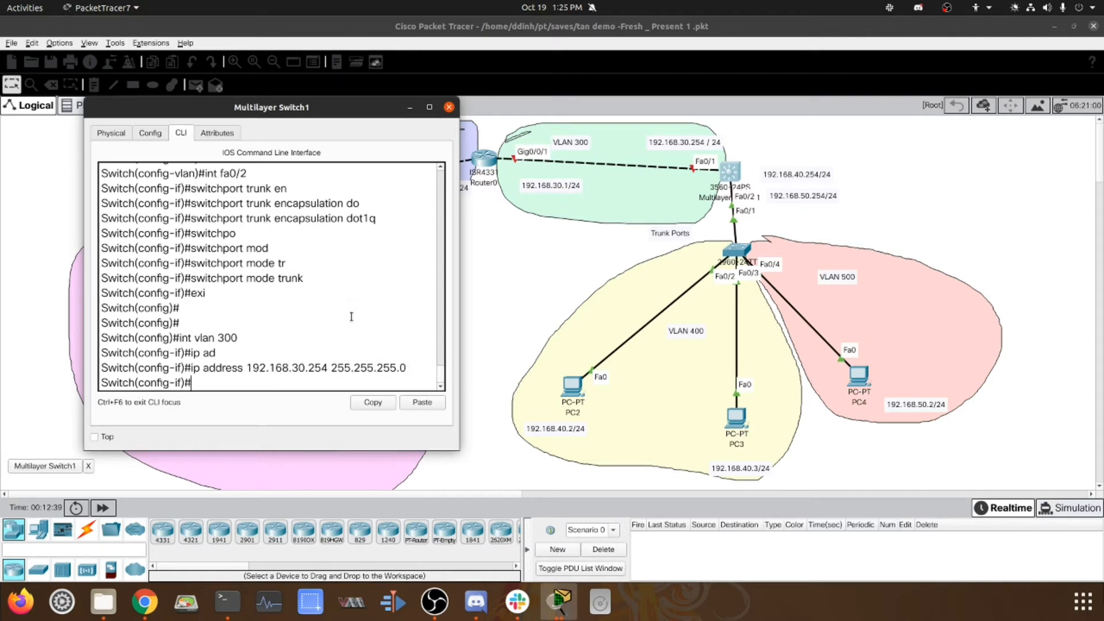
# Assign Multilayer Switch1's Fa0/1 interface to access VLAN 300 and return to global configuration
pyautogui.write('int fa0/1')
pyautogui.press('Return')
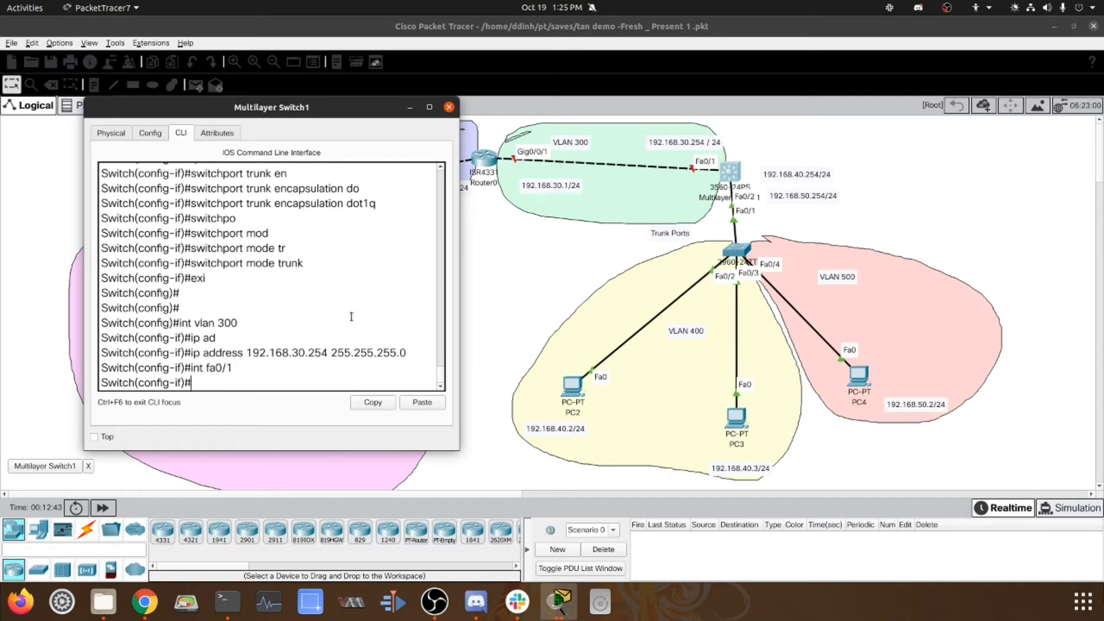
pyautogui.write('switchport access vlan 300')
pyautogui.press('BackSpace')
pyautogui.press('BackSpace')
pyautogui.press('BackSpace')
pyautogui.press('BackSpace')
pyautogui.write('n 300')
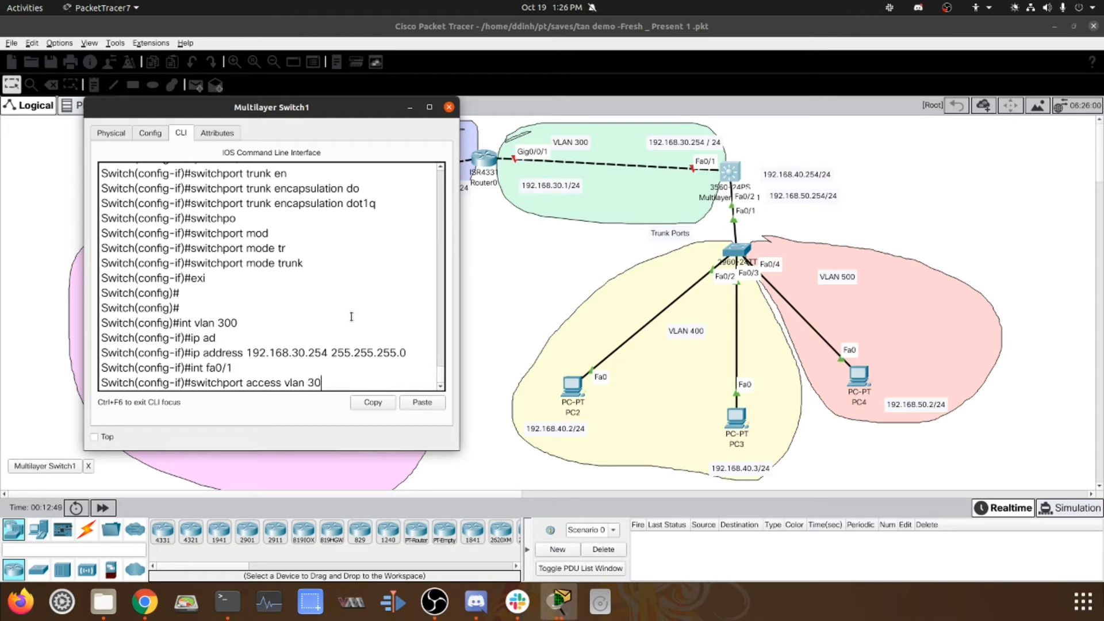
pyautogui.press('Return')
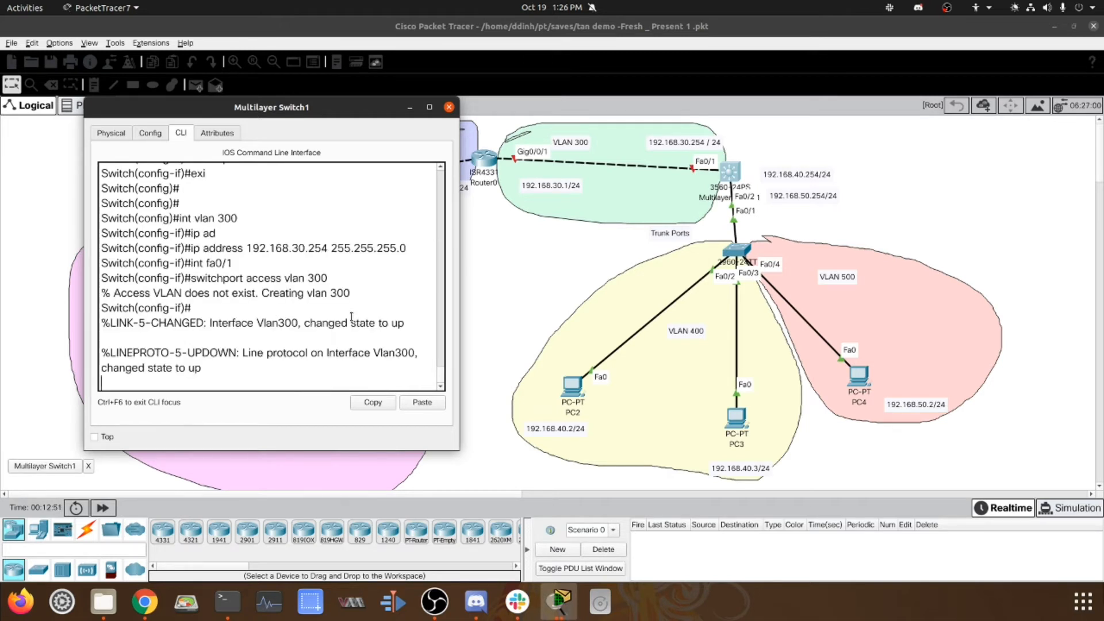
pyautogui.press('Return')
pyautogui.write('exi')
pyautogui.press('Return')
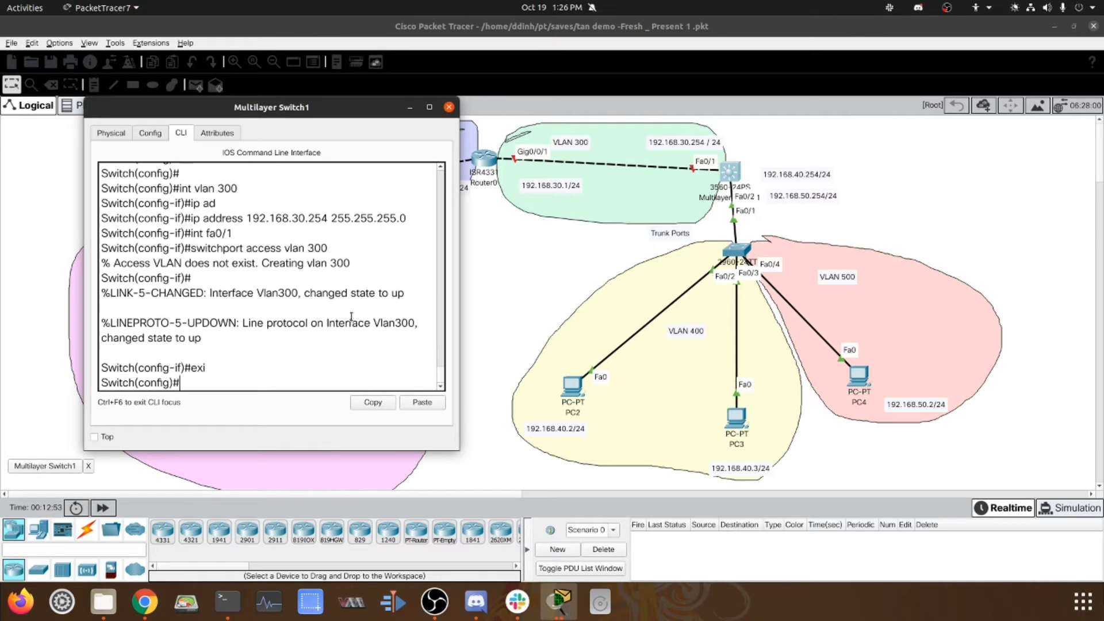
# Leave configuration mode and save Multilayer Switch1's configuration
pyautogui.hotkey('ctrl', 'c')
pyautogui.press('Return')
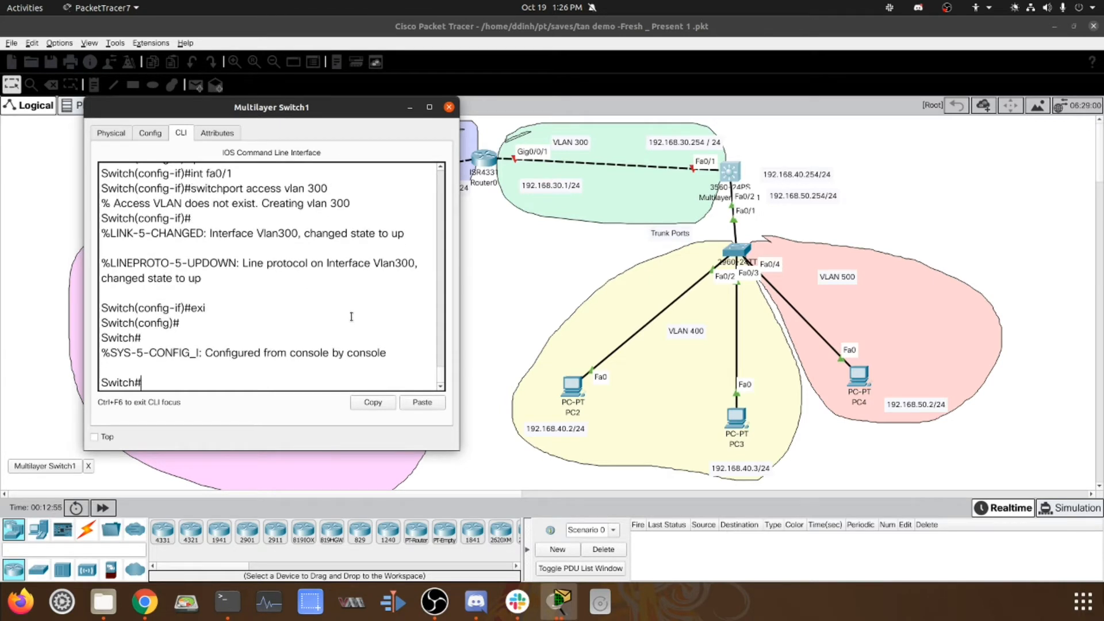
pyautogui.write('wr')
pyautogui.press('Return')
pyautogui.press('Return')
# Display Multilayer Switch1's IP routing table, examine its directly connected networks, and close the switch window
pyautogui.write('show ip rou')
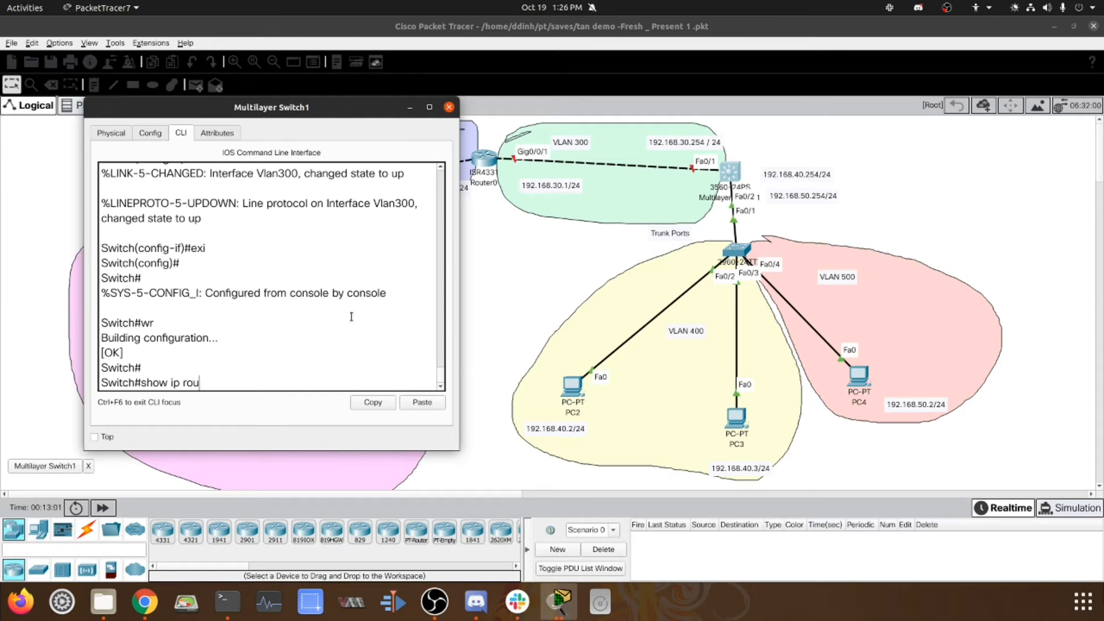
pyautogui.press('Return')
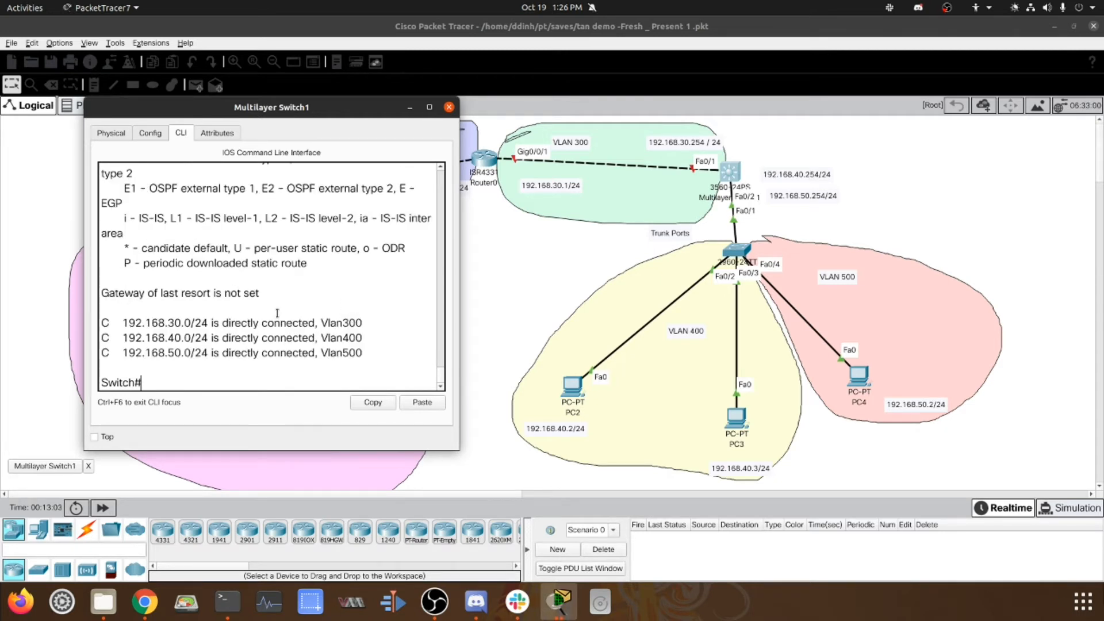
pyautogui.moveTo(158, 326); pyautogui.dragTo(212, 326)
pyautogui.moveTo(336, 326); pyautogui.dragTo(356, 326)
pyautogui.click(449, 108)
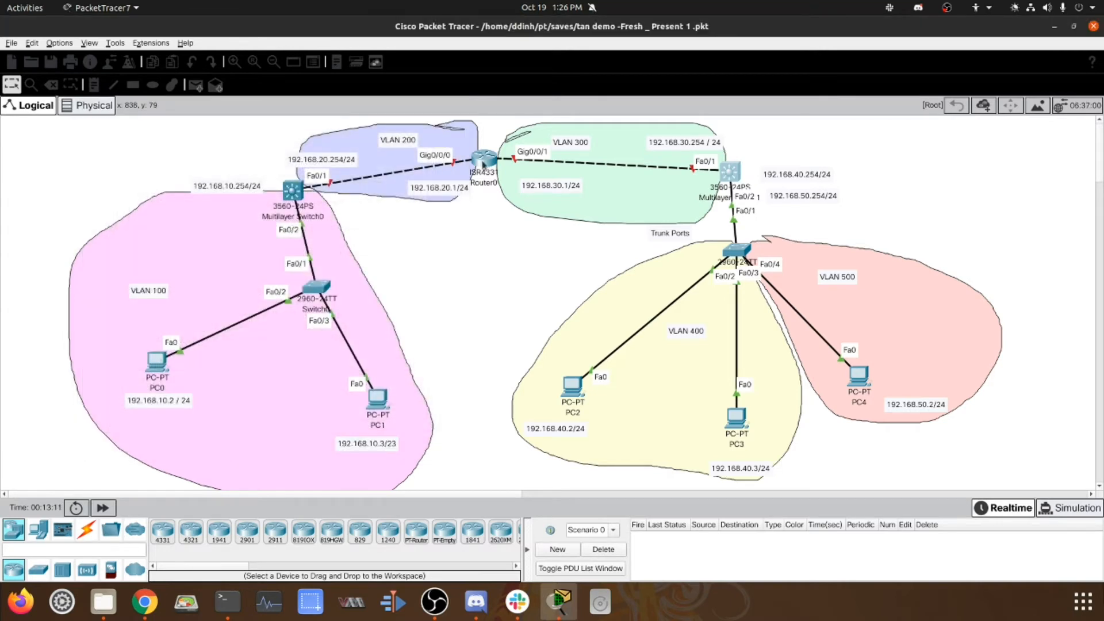
# Add a default route (0.0.0.0 0.0.0.0) through 192.168.30.1 on Multilayer Switch1
pyautogui.moveTo(483, 165)
pyautogui.click(731, 179)
pyautogui.press('Return')
pyautogui.press('Return')
pyautogui.moveTo(586, 141); pyautogui.dragTo(308, 130)
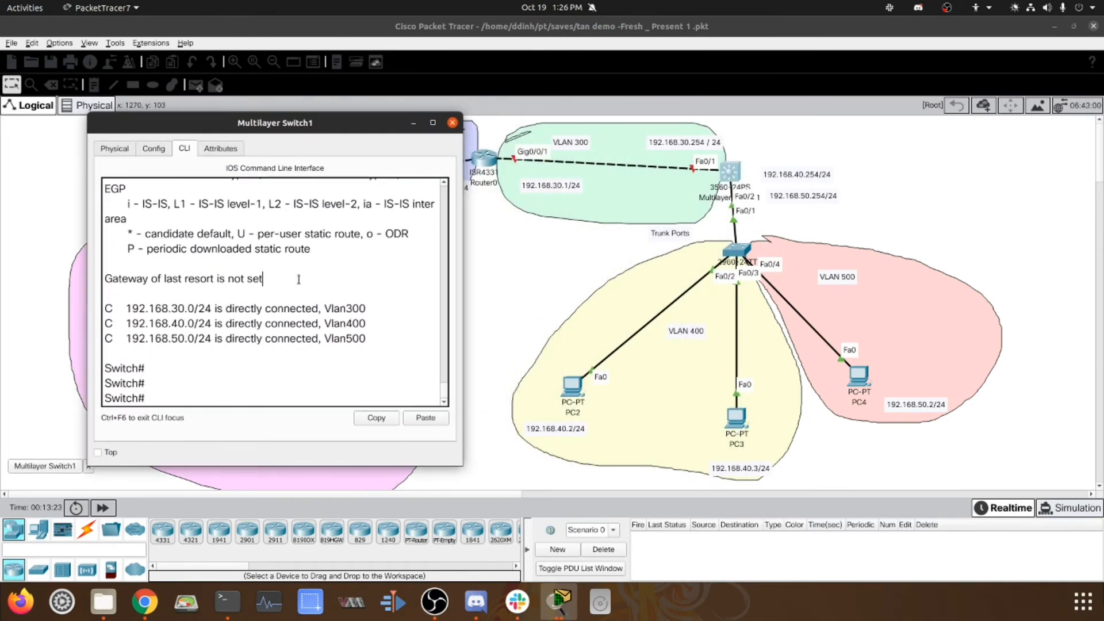
pyautogui.write('conf t')
pyautogui.press('Return')
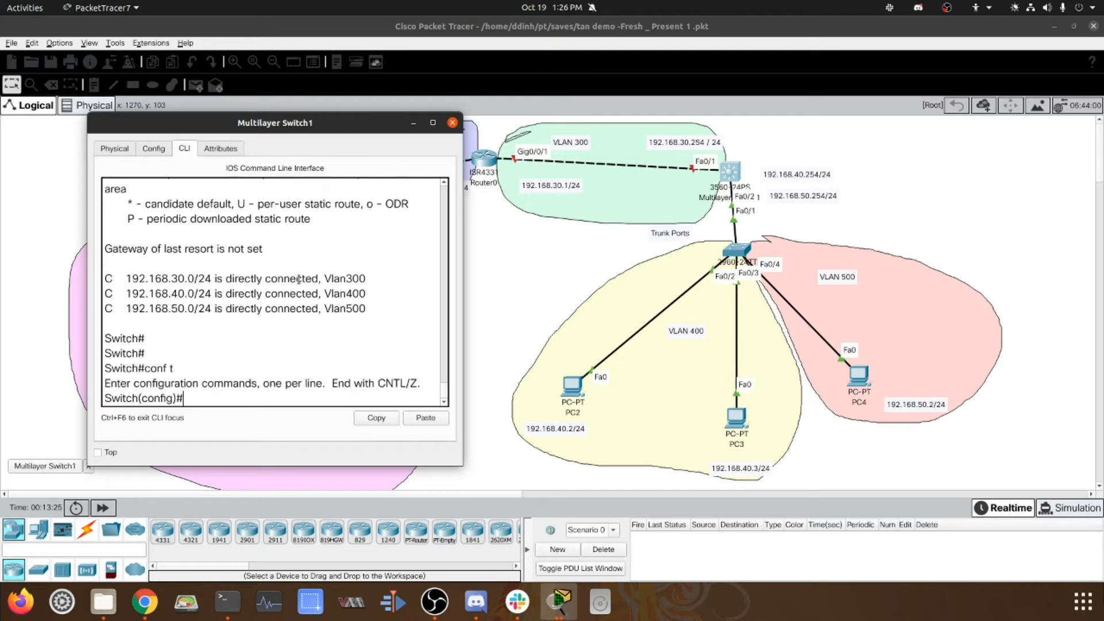
pyautogui.write('ip route 0.0.0.0 0.0.0.0')
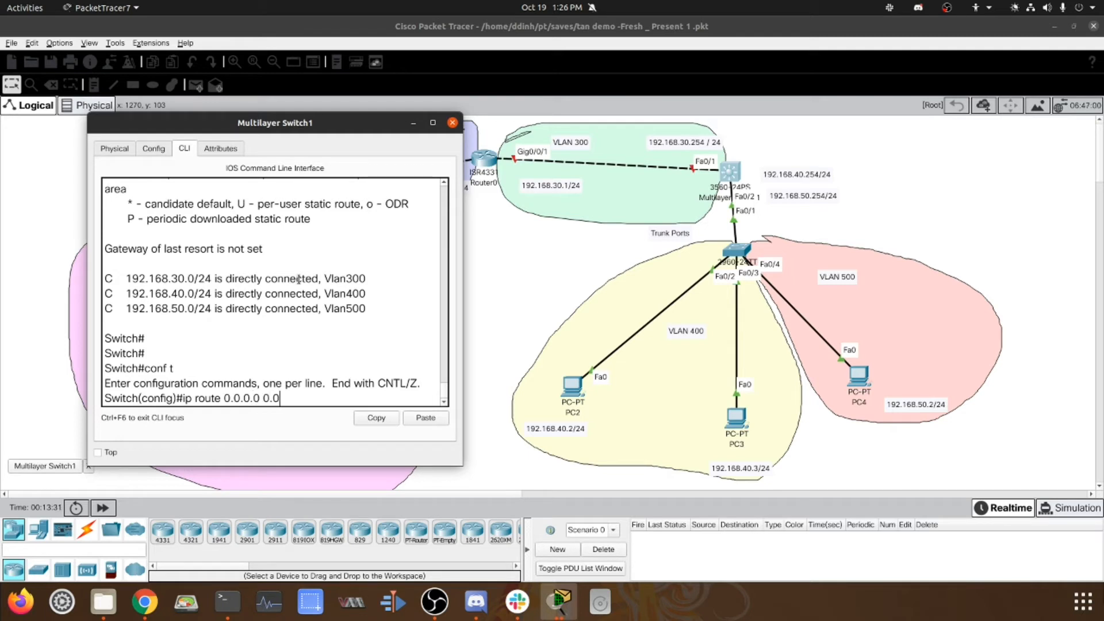
pyautogui.write(' 192.168.30.1')
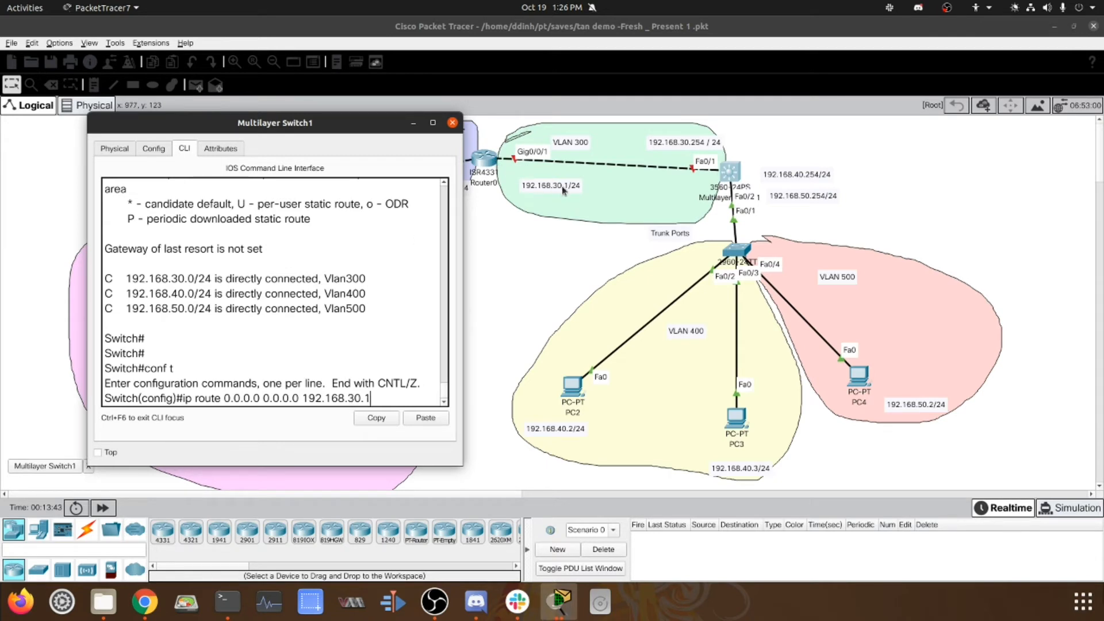
pyautogui.press('Return')
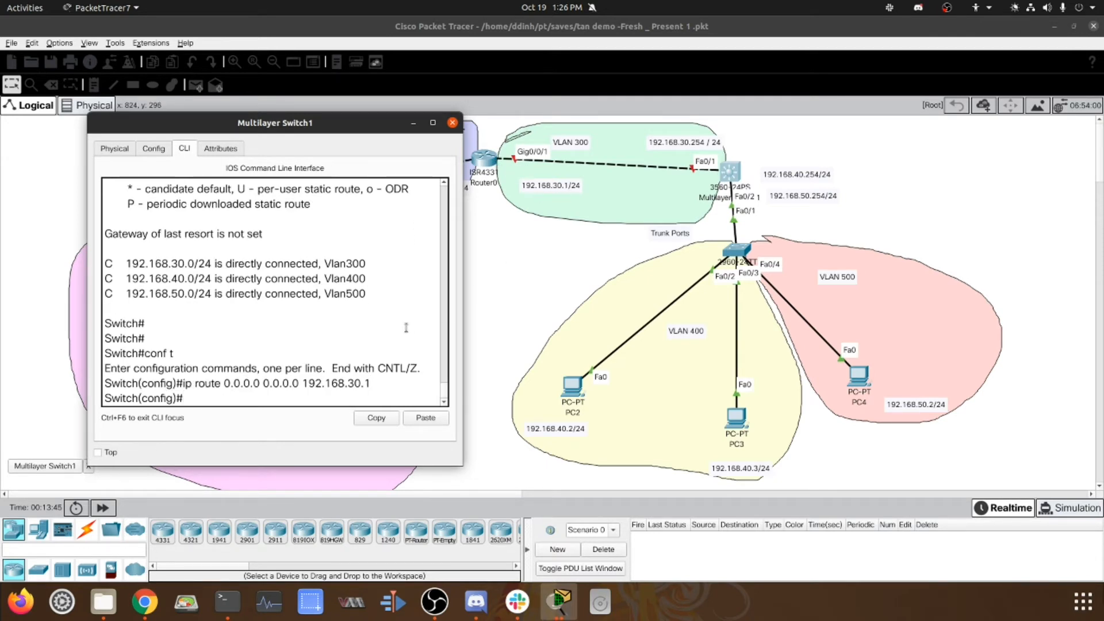
# Exit configuration mode, save Multilayer Switch1's configuration and close its window
pyautogui.write('ex')
pyautogui.press('Return')
pyautogui.press('Return')
pyautogui.write('wr')
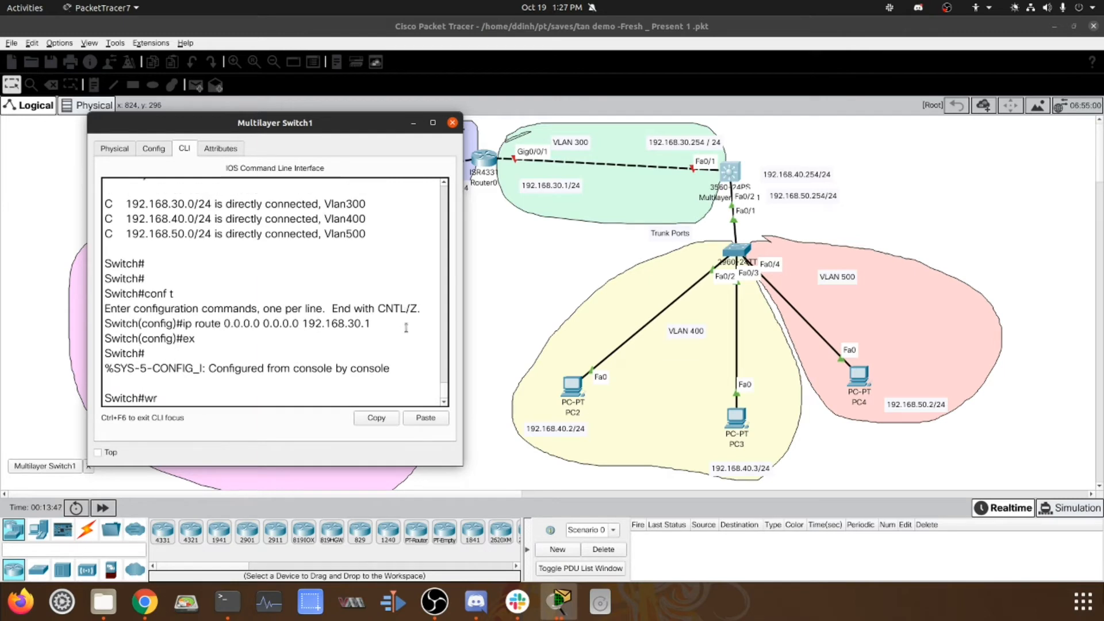
pyautogui.press('Return')
pyautogui.click(453, 123)
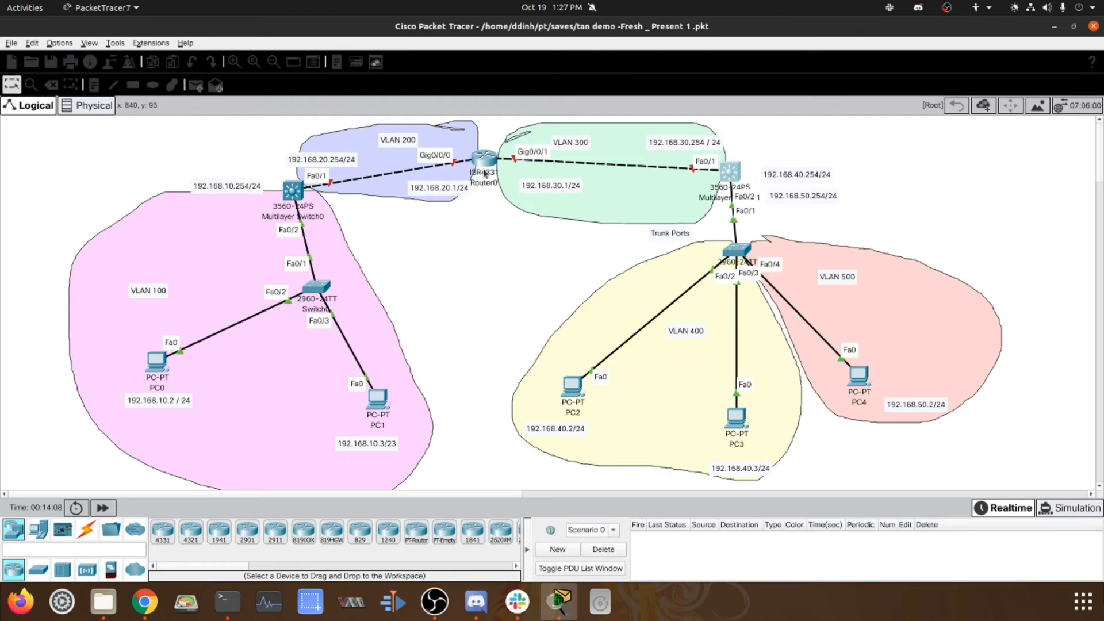
# Open Router0's command line and enter global configuration mode
pyautogui.moveTo(484, 172)
pyautogui.click(482, 160)
pyautogui.moveTo(534, 138); pyautogui.dragTo(704, 119)
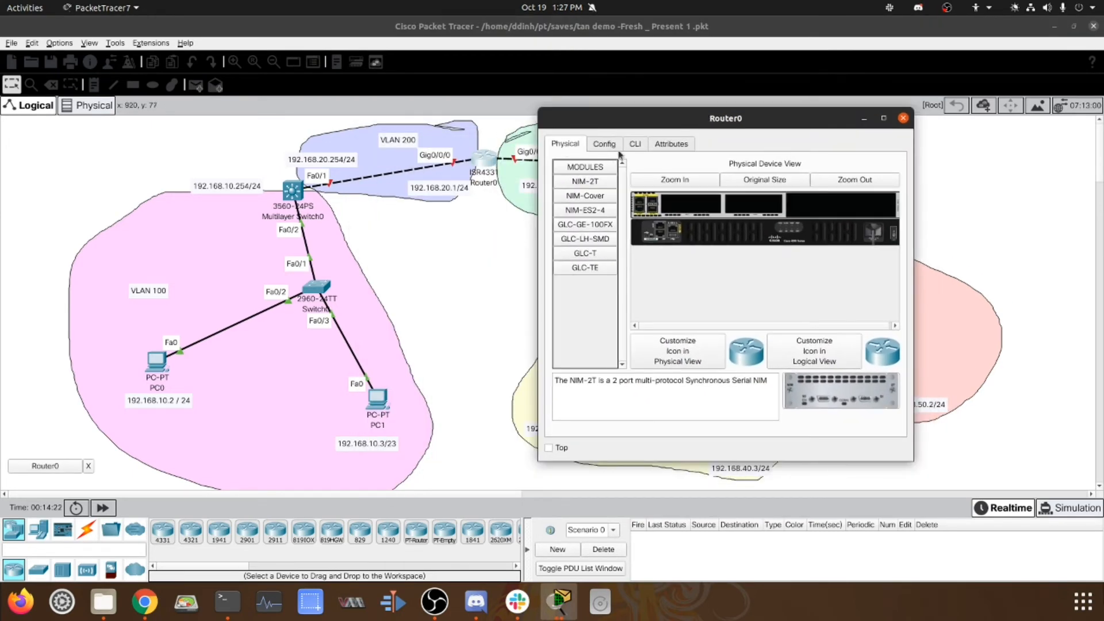
pyautogui.click(635, 144)
pyautogui.press('Return')
pyautogui.press('Return')
pyautogui.write('er>e')
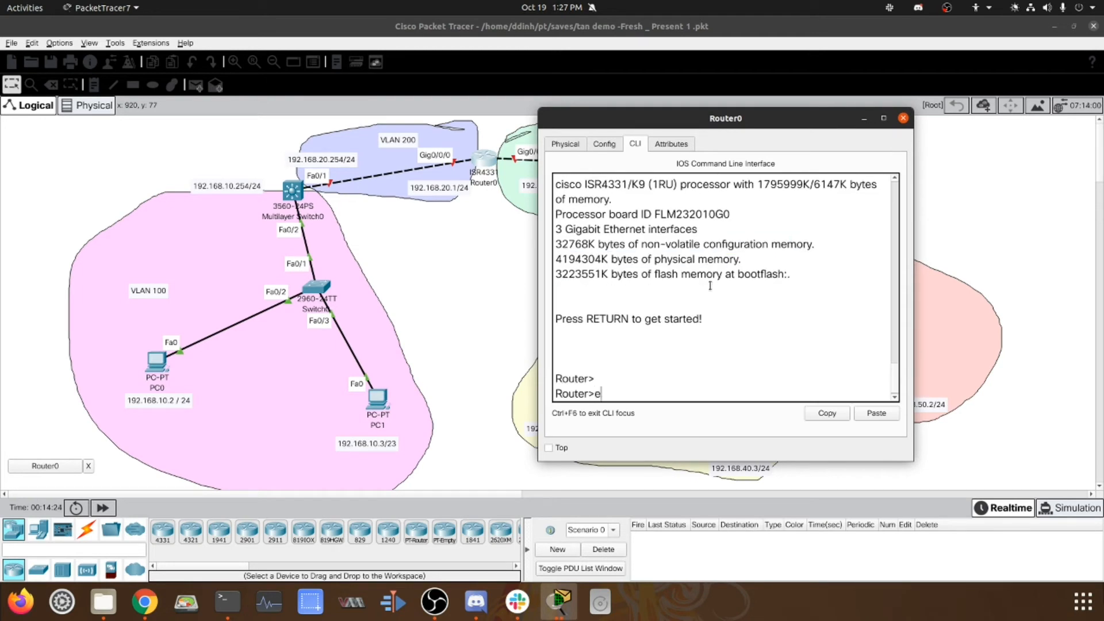
pyautogui.write('na')
pyautogui.press('Return')
pyautogui.write('conf t')
pyautogui.press('Return')
# Give Router0's gig0/0/0 interface the IP address 192.168.20.1 with mask 255.255.255.0
pyautogui.write('gig')
pyautogui.press('BackSpace')
pyautogui.press('BackSpace')
pyautogui.press('BackSpace')
pyautogui.write('int gig0/0/0')
pyautogui.press('Return')
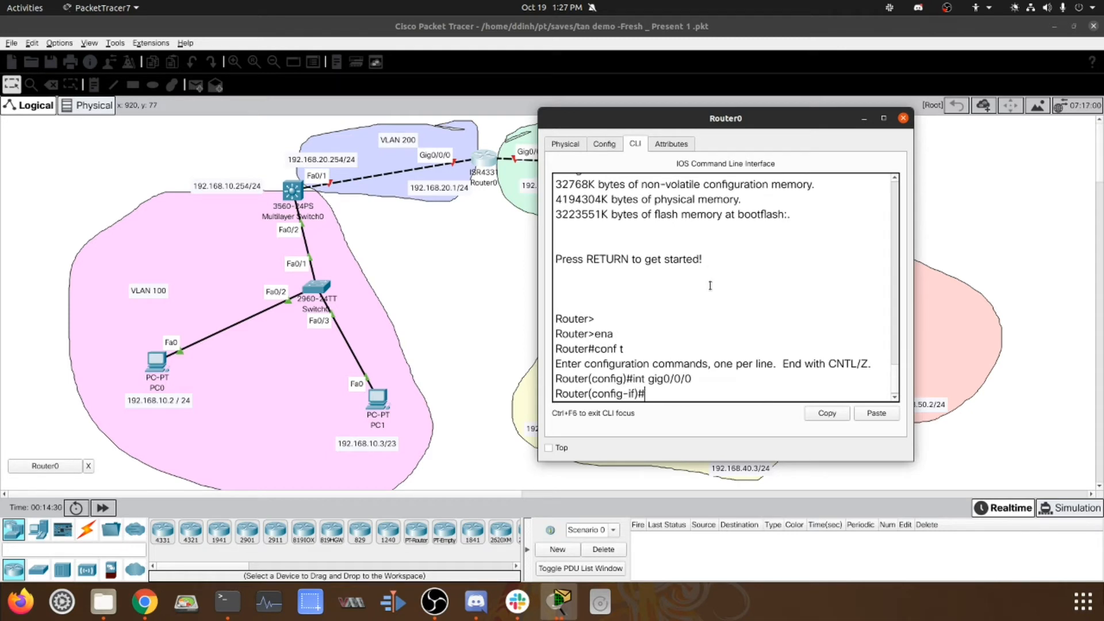
pyautogui.write('ip add')
pyautogui.press('Tab')
pyautogui.write('192.168.20.1')
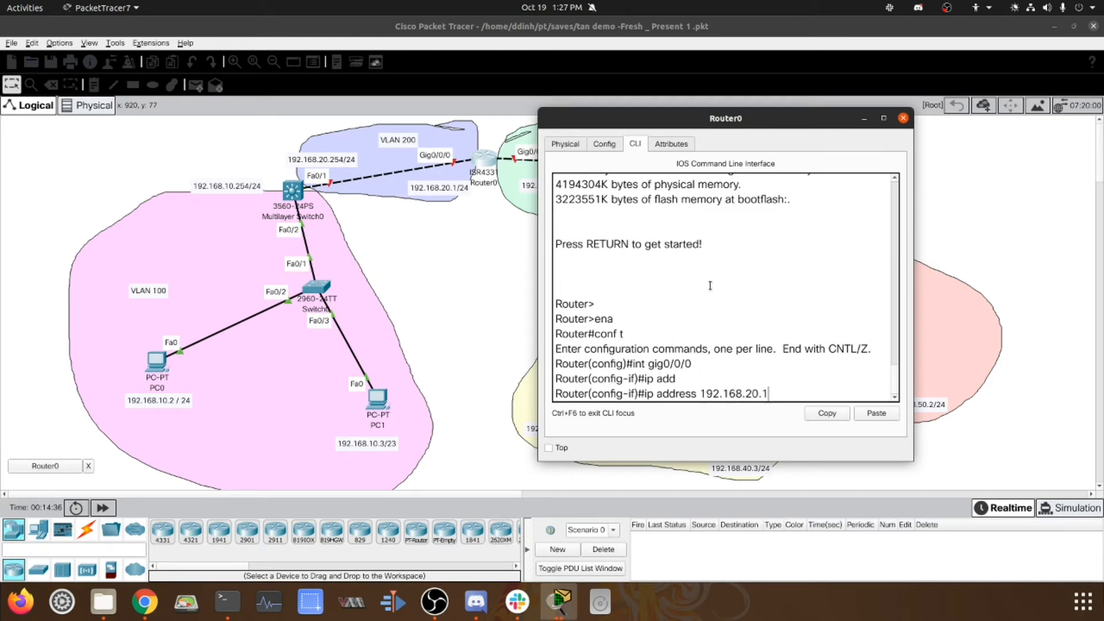
pyautogui.write(' 255.255.255.0')
pyautogui.press('Return')
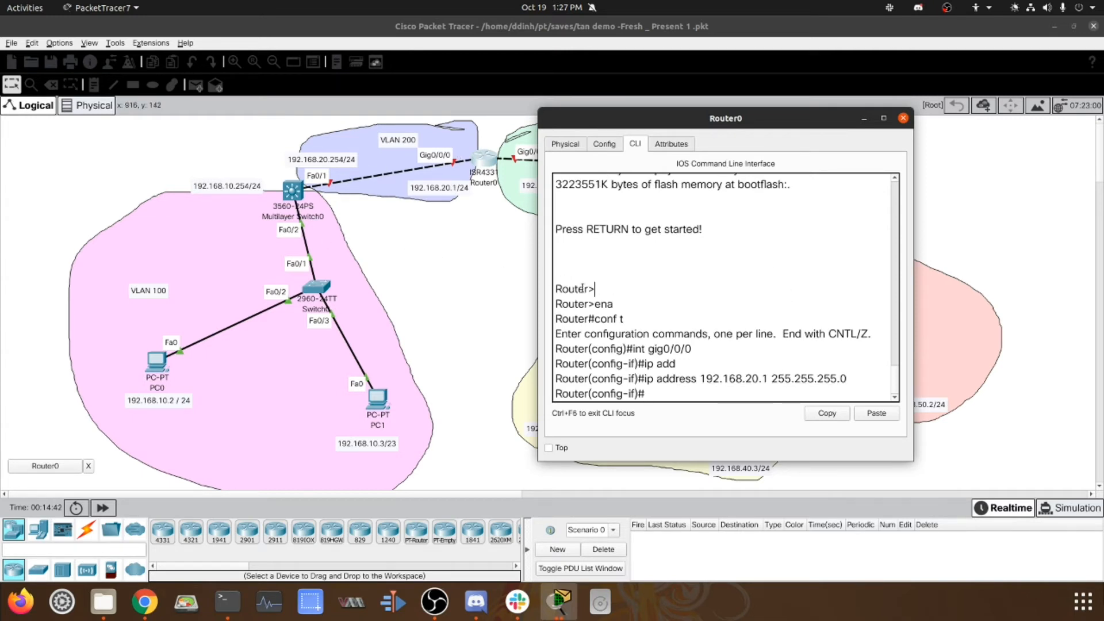
# Enable Router0's gig0/0/0 interface with no shutdown
pyautogui.write('no shu')
pyautogui.press('Tab')
pyautogui.press('Return')
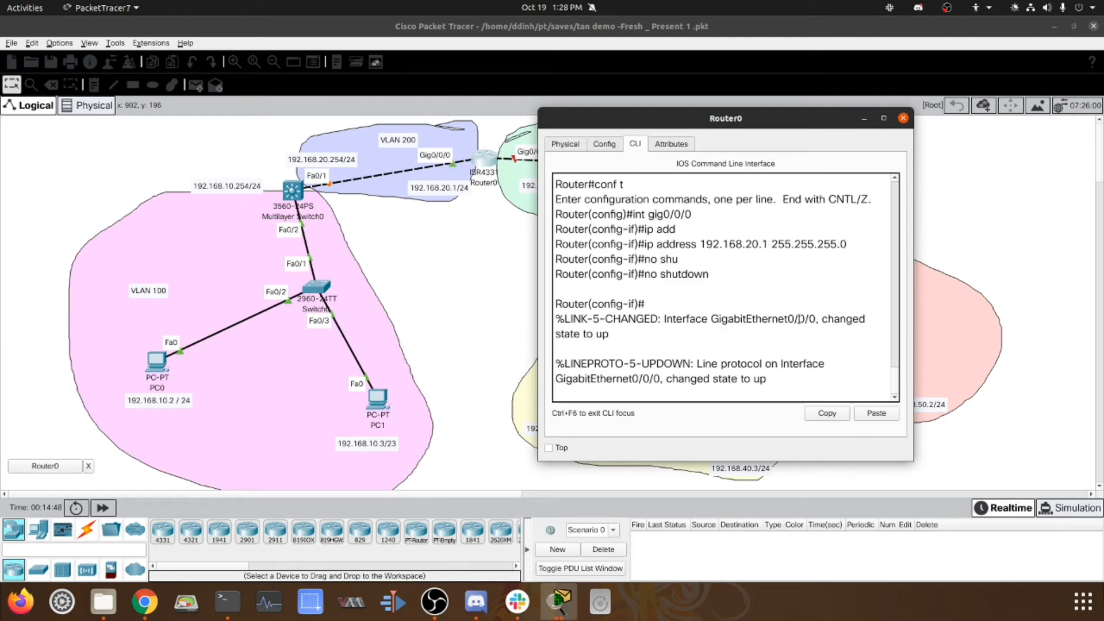
pyautogui.press('Return')
pyautogui.press('Return')
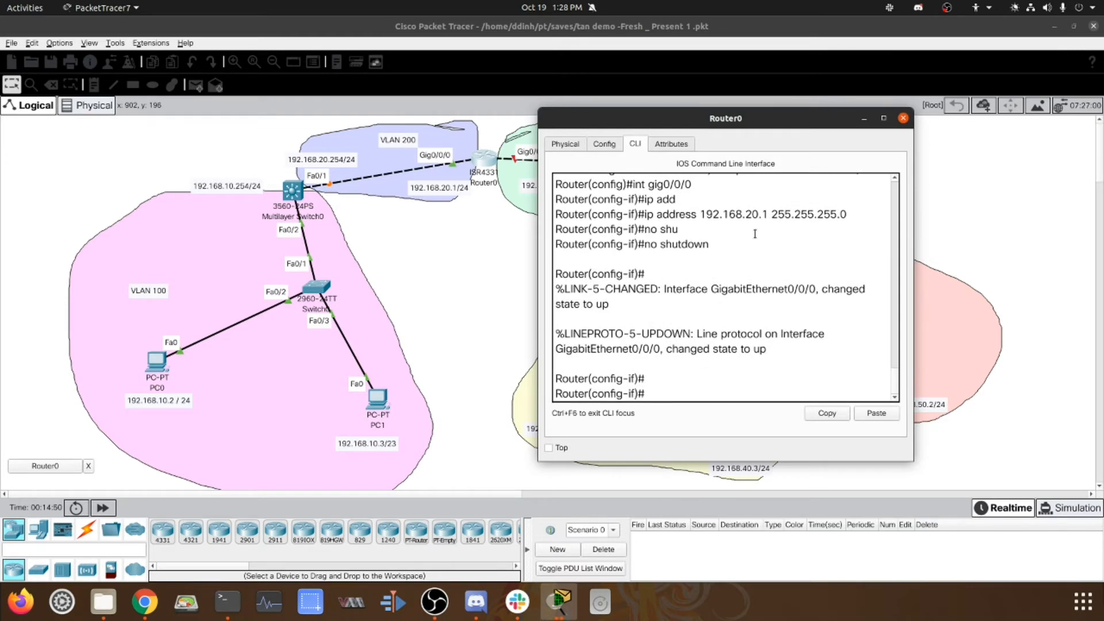
# Give Router0's gig 0/0/1 interface the IP address 192.168.30.1 with mask 255.255.255.0
pyautogui.moveTo(757, 120); pyautogui.dragTo(273, 109)
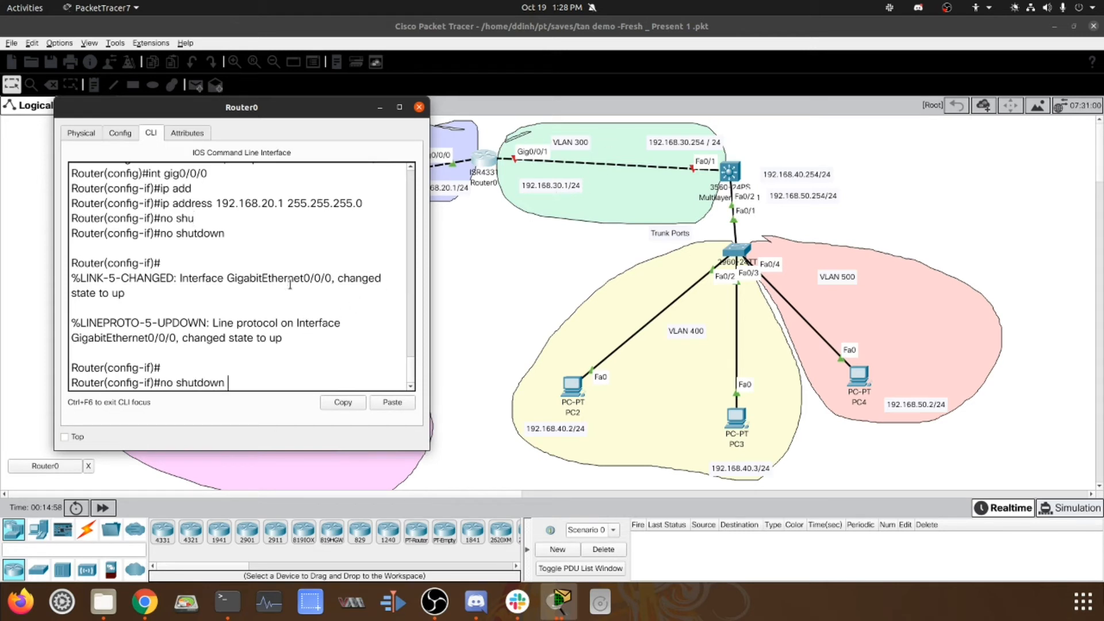
pyautogui.write('gig 0/0/1')
pyautogui.press('Return')
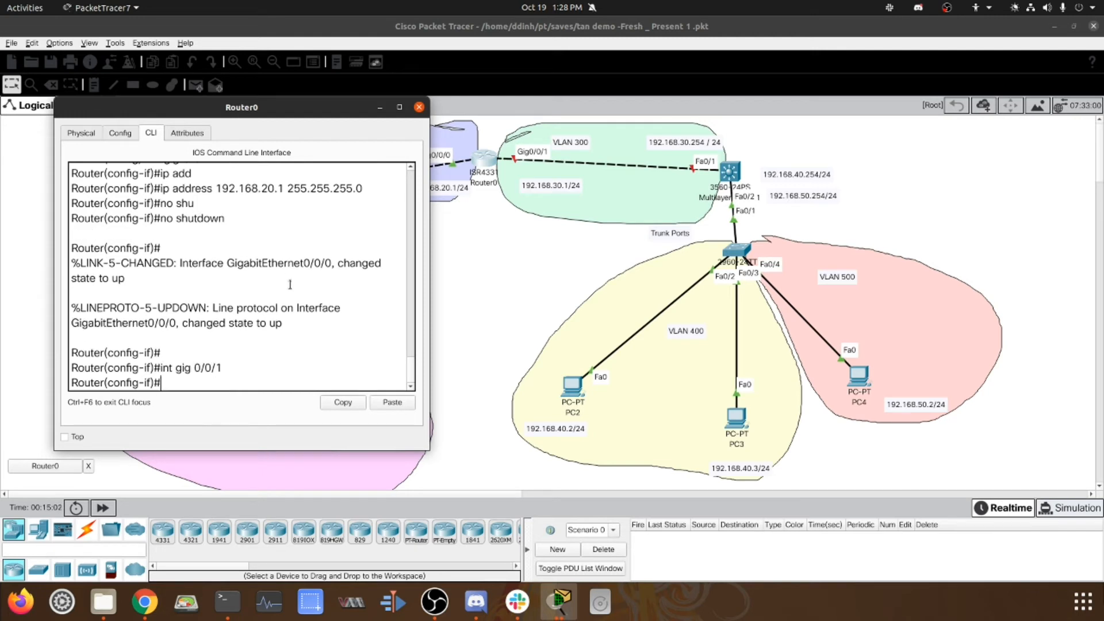
pyautogui.write('ip ad')
pyautogui.press('Tab')
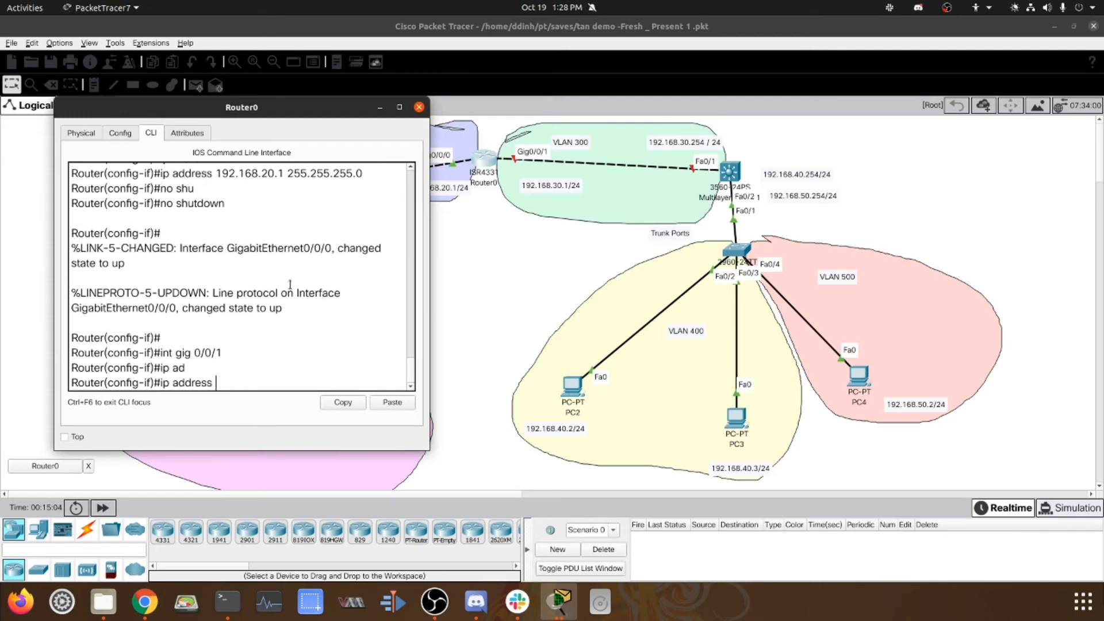
pyautogui.write('192.168.30.1 255.255.255')
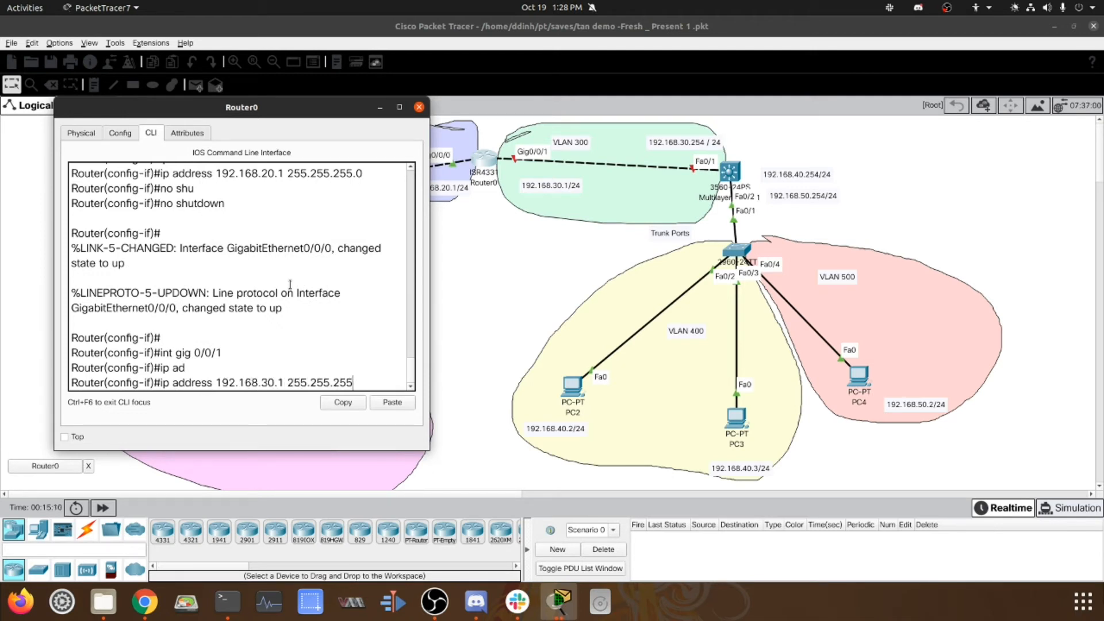
pyautogui.write('.0')
pyautogui.press('Return')
# Enable the gig 0/0/1 interface with no shutdown and return to global configuration mode
pyautogui.write('no shu')
pyautogui.press('Tab')
pyautogui.press('Return')
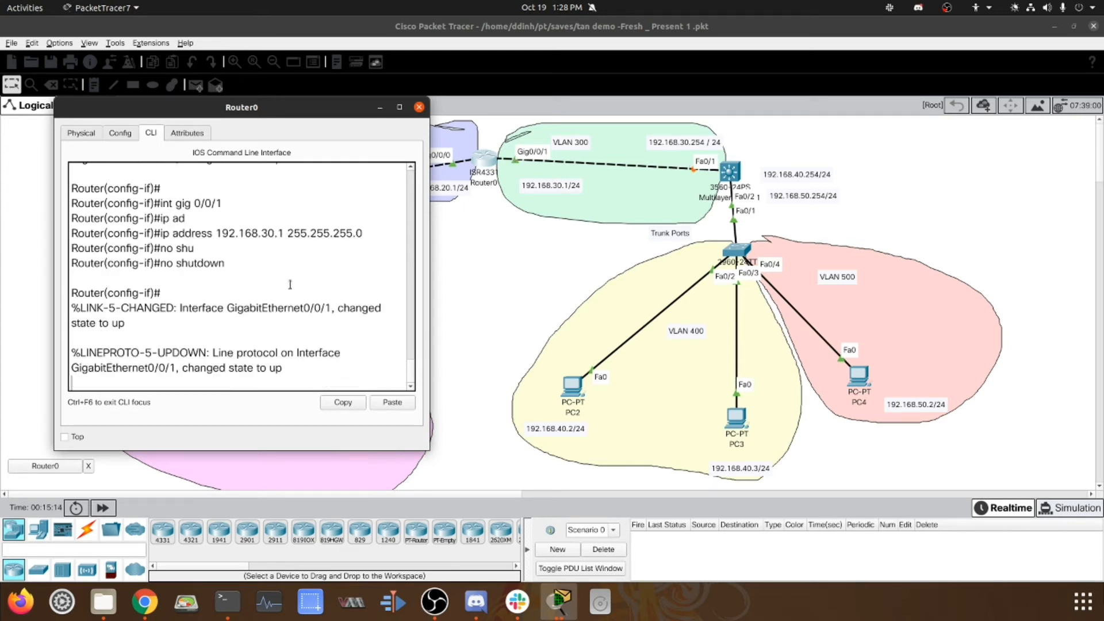
pyautogui.press('Return')
pyautogui.press('Return')
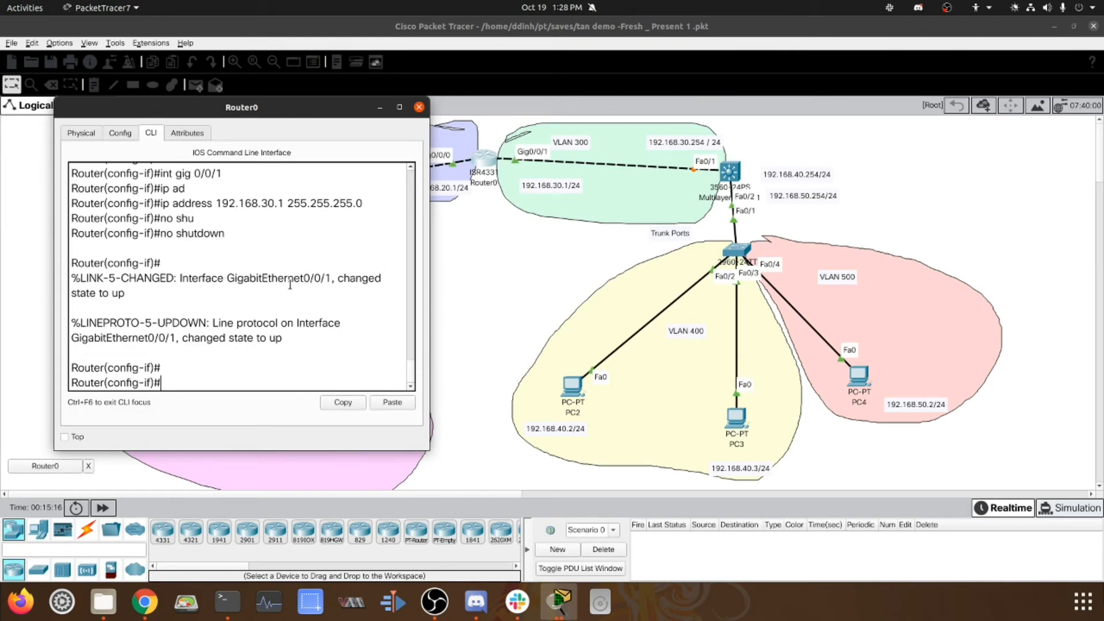
pyautogui.write('exi')
pyautogui.press('Return')
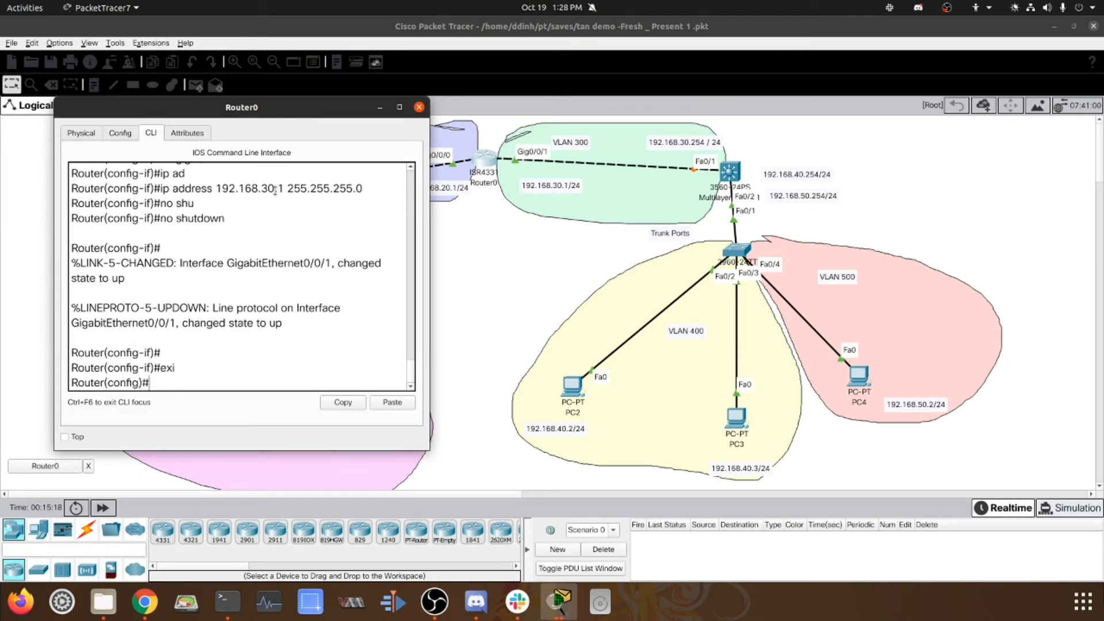
# Add a static route on Router0 to 192.168.10.0 with mask 255.255.255.0 via next hop 192.168.20.254
pyautogui.moveTo(292, 118); pyautogui.dragTo(589, 114)
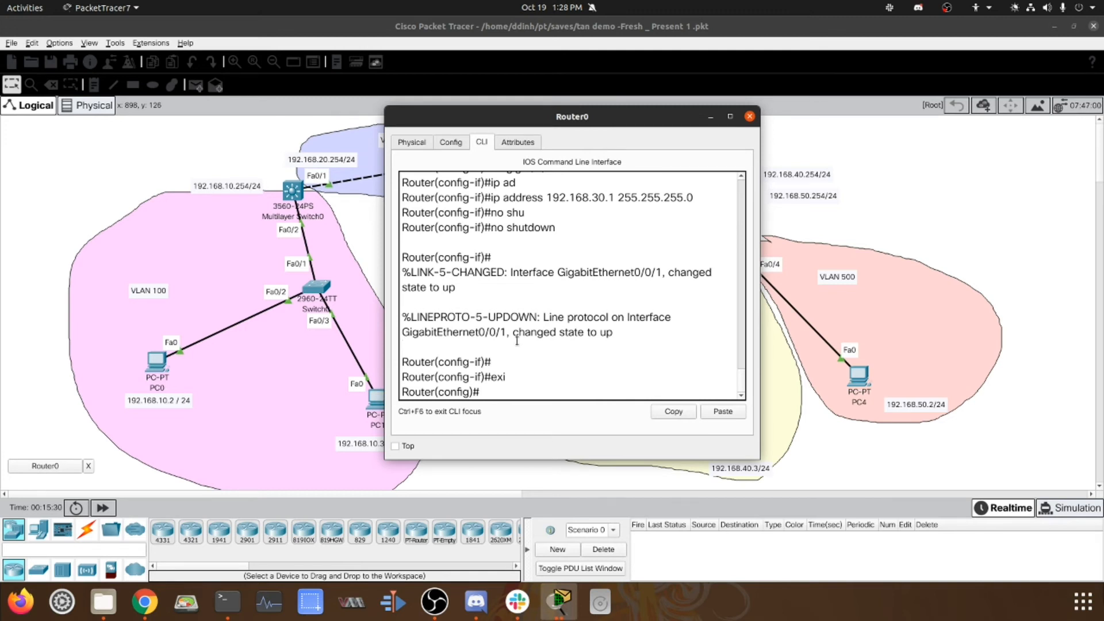
pyautogui.press('Up')
pyautogui.press('Down')
pyautogui.write('ip route 192.168')
pyautogui.press('BackSpace')
pyautogui.write('68.10.0 255.255.255.0 192.')
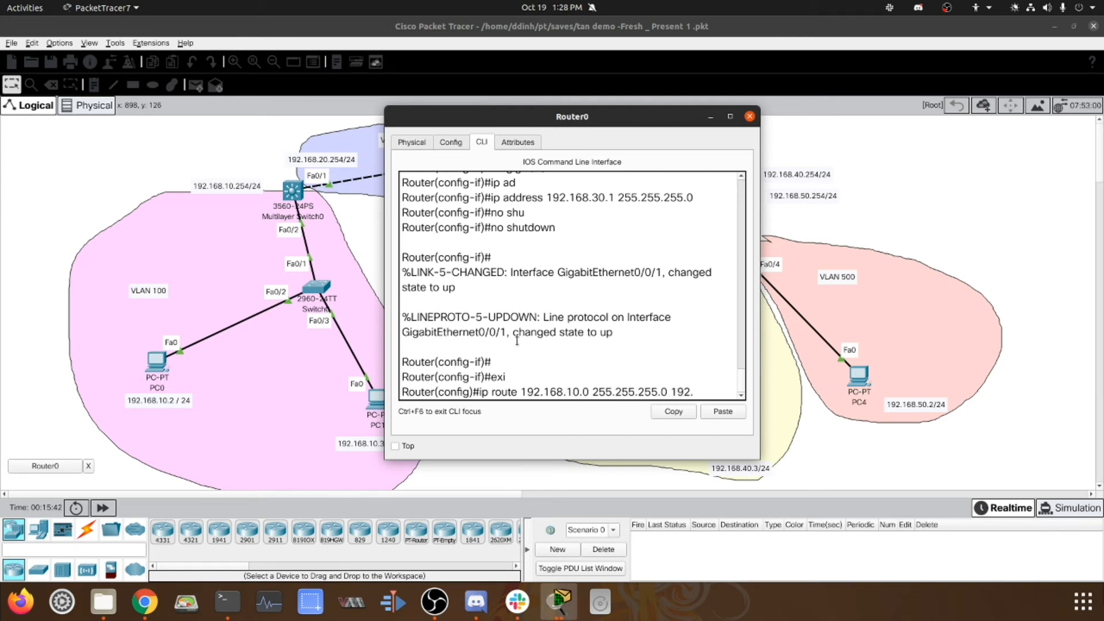
pyautogui.write('168.168.20.254')
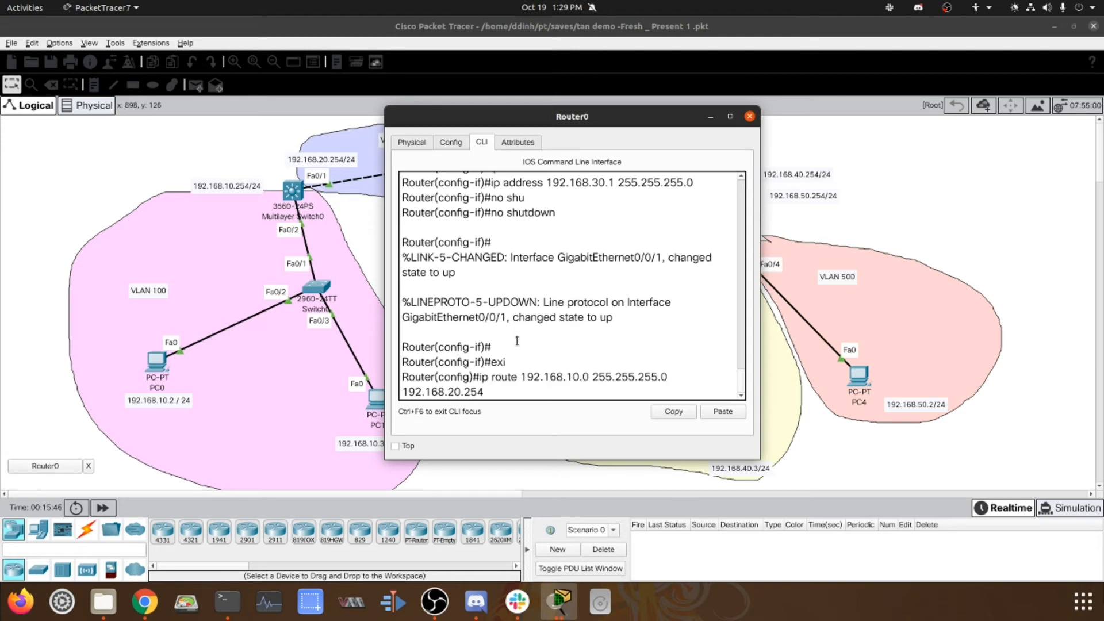
pyautogui.moveTo(556, 107); pyautogui.dragTo(654, 84)
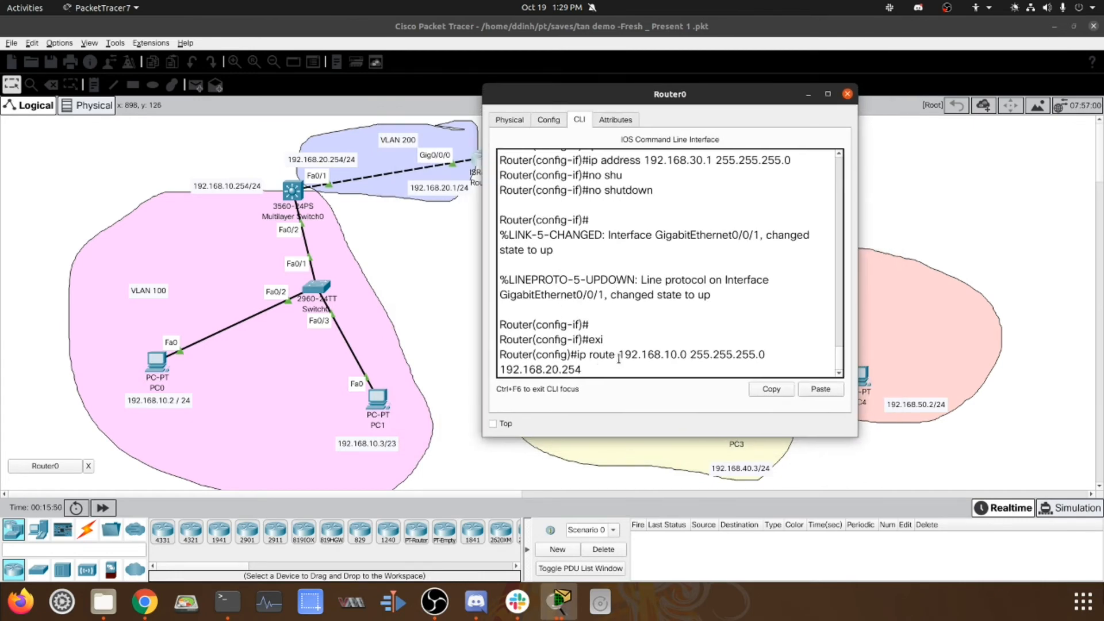
pyautogui.moveTo(620, 356); pyautogui.dragTo(690, 354)
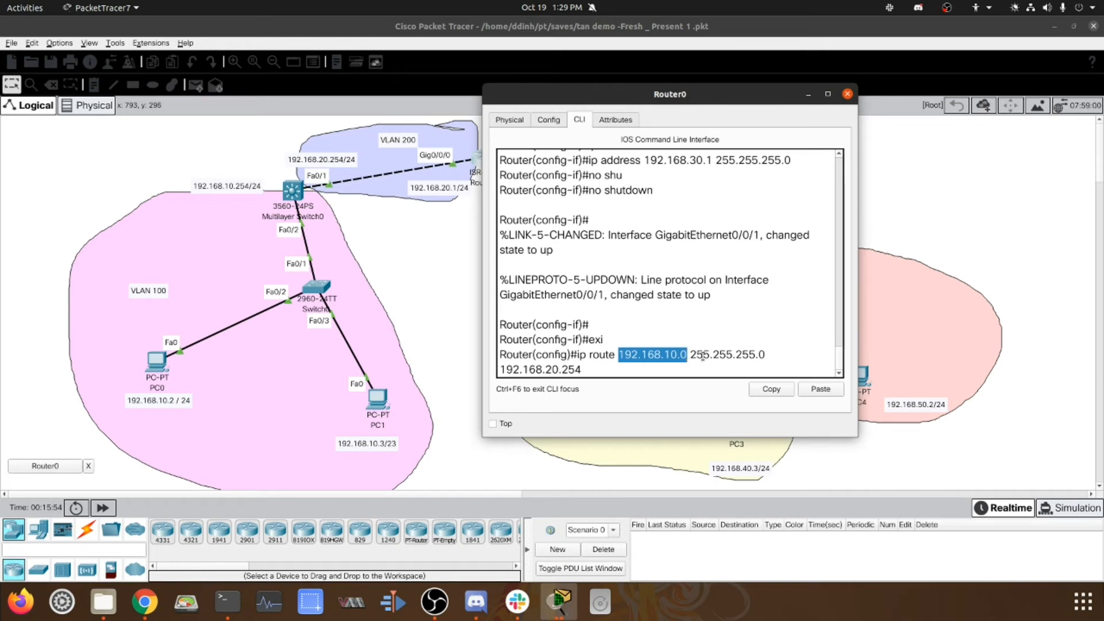
pyautogui.moveTo(590, 371); pyautogui.dragTo(493, 369)
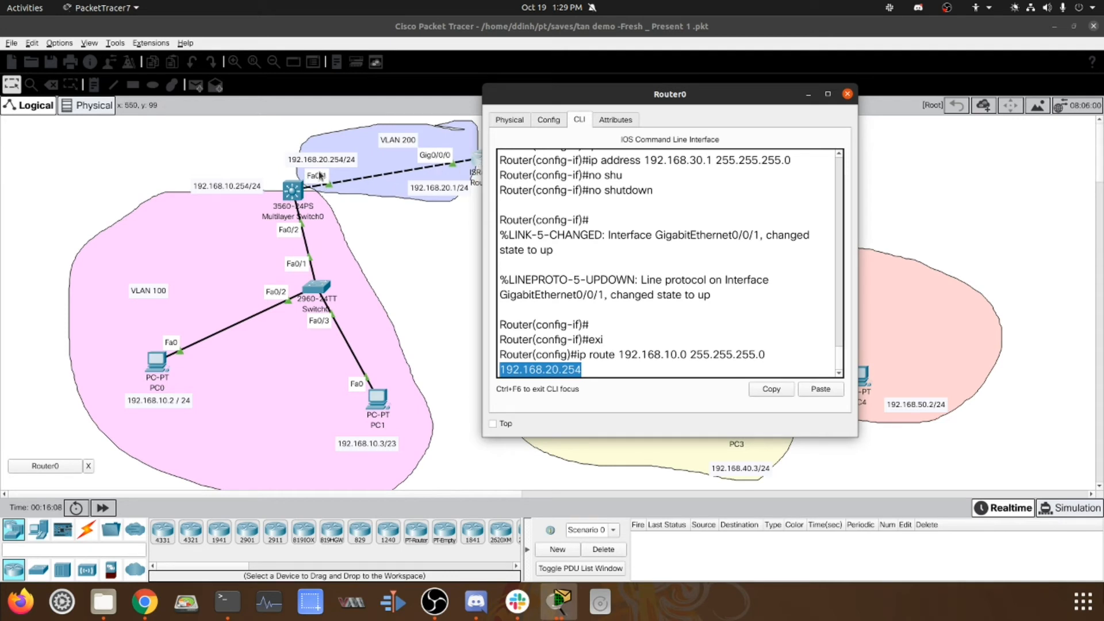
pyautogui.click(615, 270)
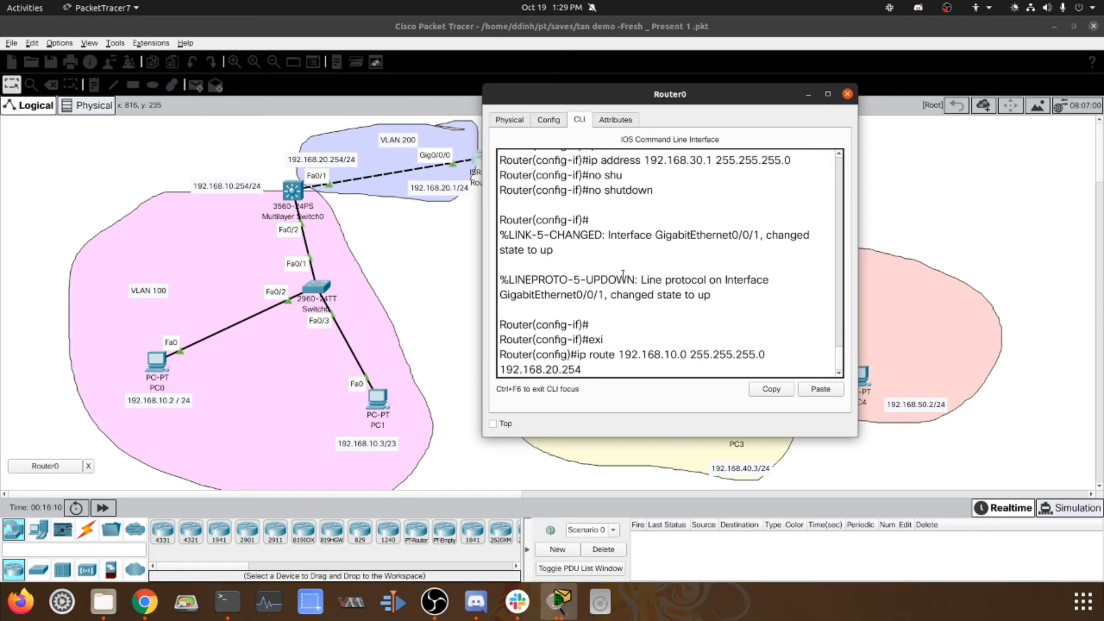
pyautogui.press('Return')
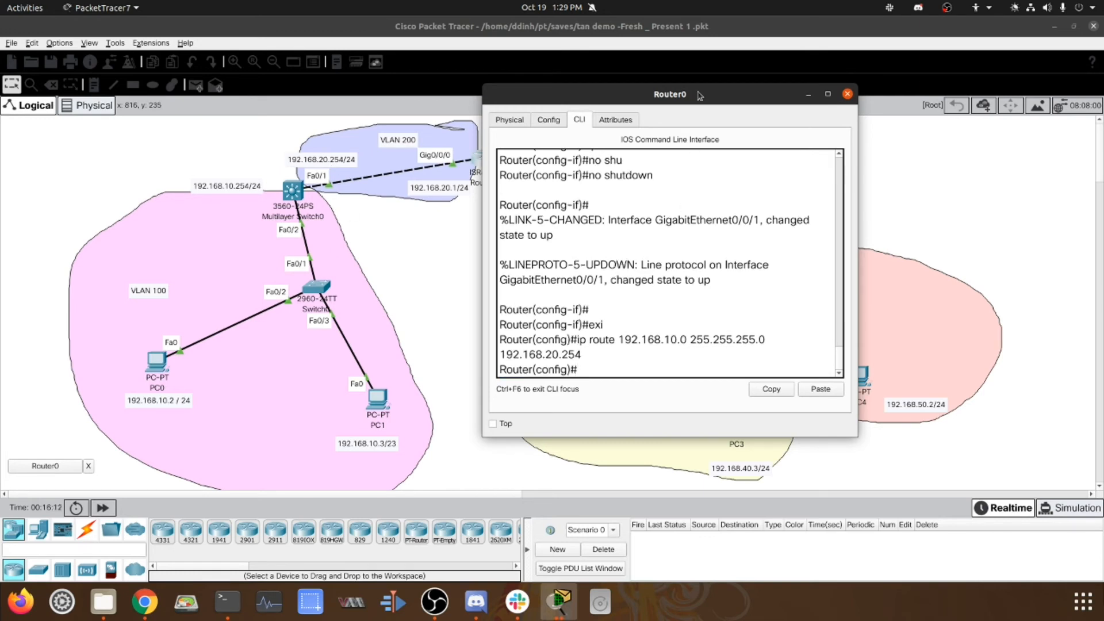
# Add a static route to 192.168.40.0 with mask 255.255.255.0 via 192.168.30.254, adapting the previous ip route command
pyautogui.moveTo(684, 102); pyautogui.dragTo(272, 109)
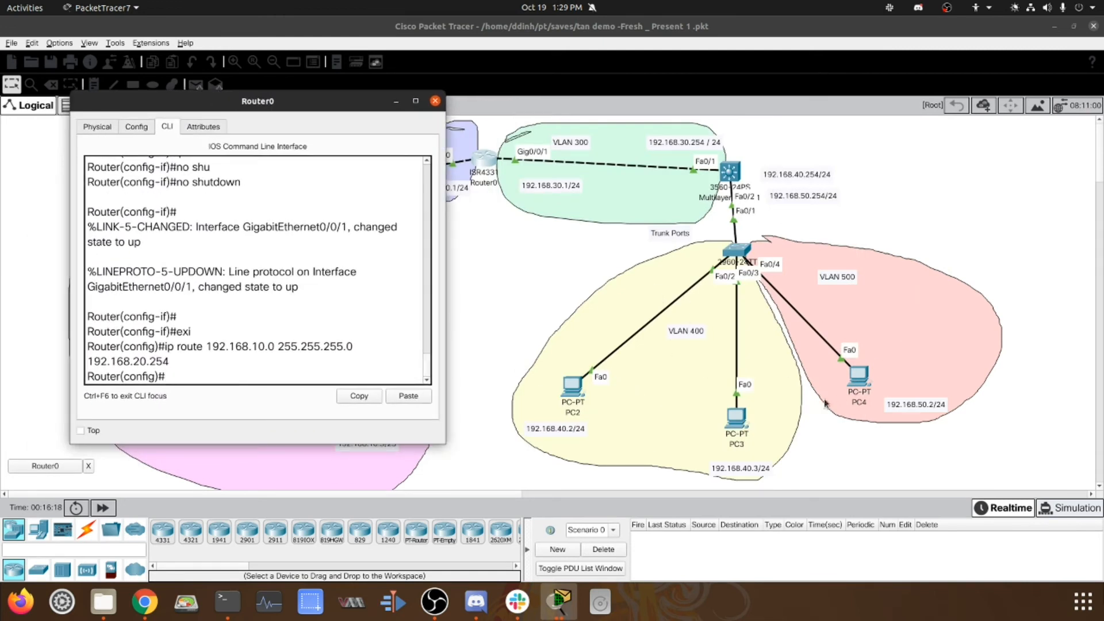
pyautogui.press('Up')
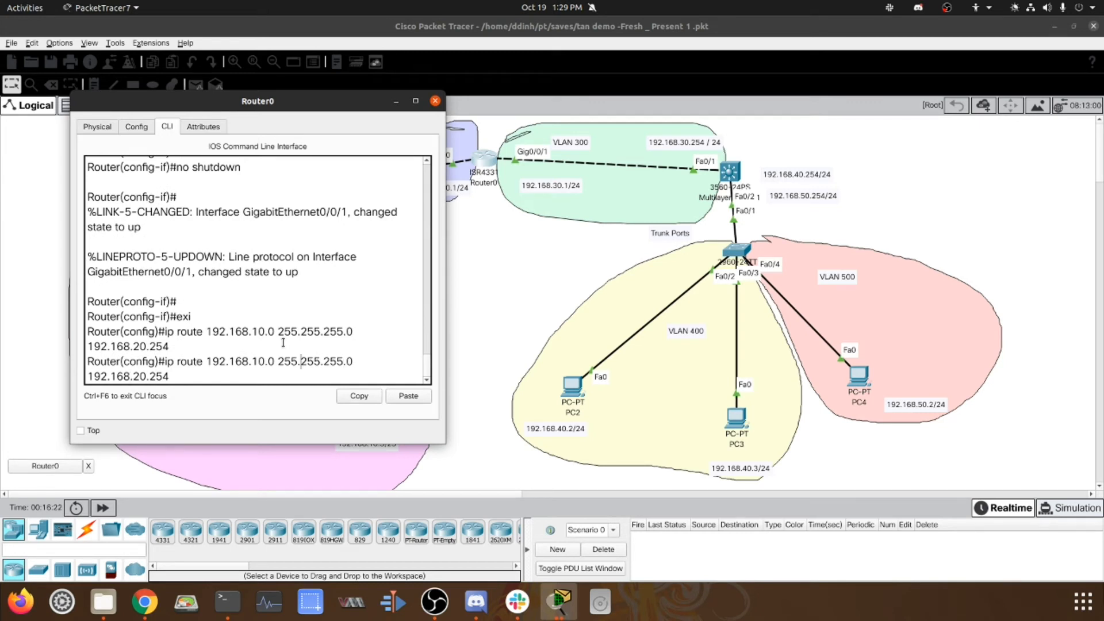
pyautogui.press('Delete')
pyautogui.write('4')
pyautogui.press('Right')
pyautogui.press('BackSpace')
pyautogui.write('3')
pyautogui.moveTo(235, 364); pyautogui.dragTo(291, 363)
pyautogui.click(190, 381)
pyautogui.press('Return')
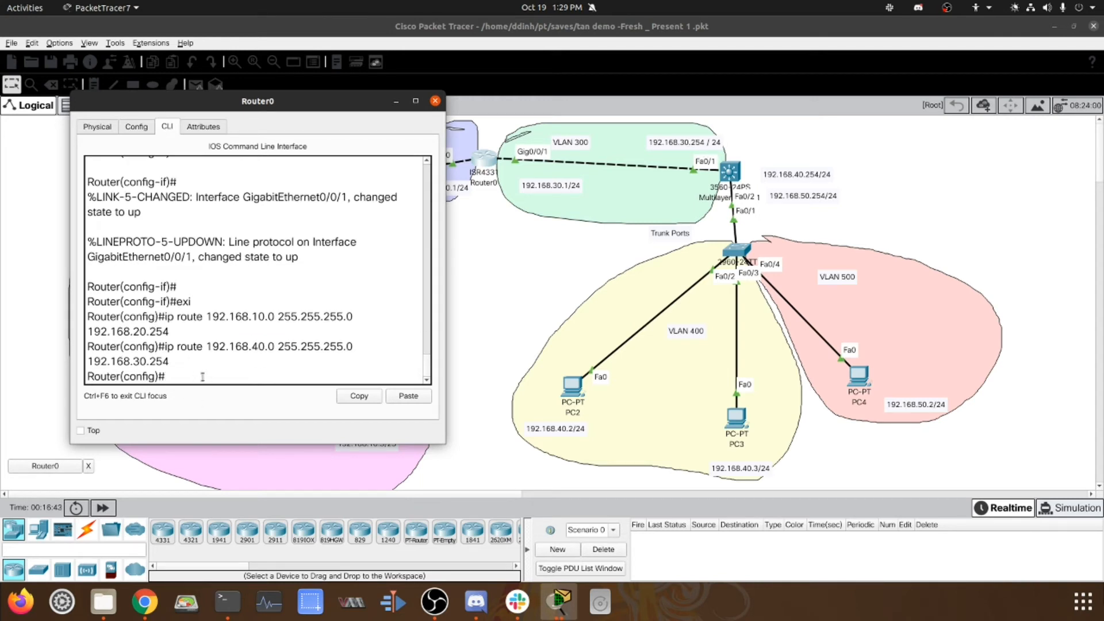
# Add a static route to 192.168.50.0 with mask 255.255.255.0 via 192.168.30.254
pyautogui.press('Up')
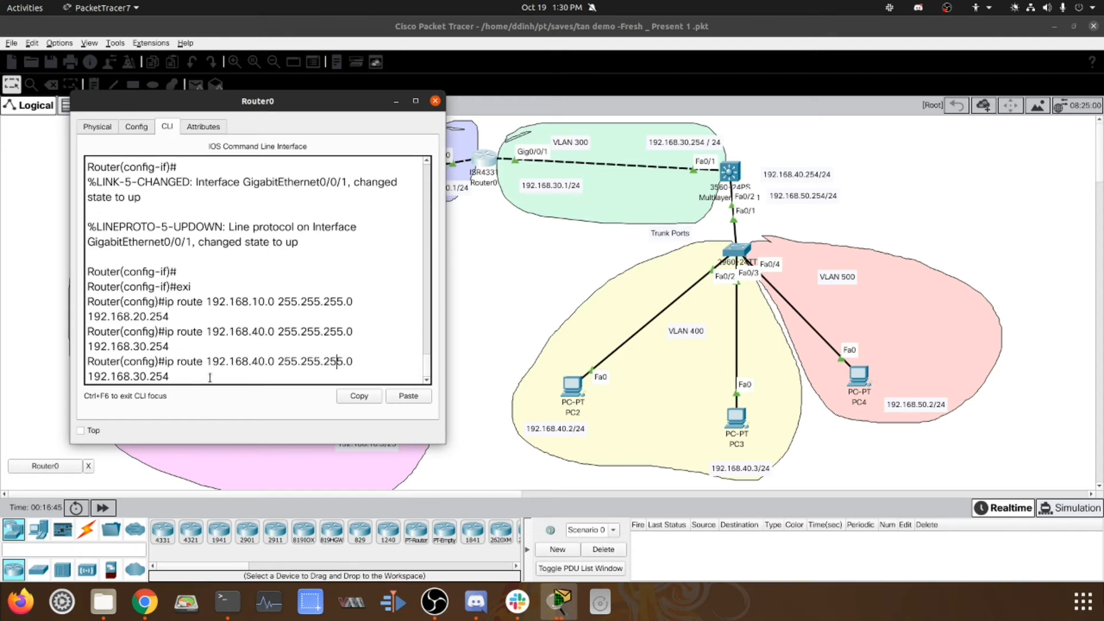
pyautogui.press('BackSpace')
pyautogui.write('5')
pyautogui.press('Return')
# Exit Router0's configuration mode and save the configuration with wr
pyautogui.write('ex')
pyautogui.press('Return')
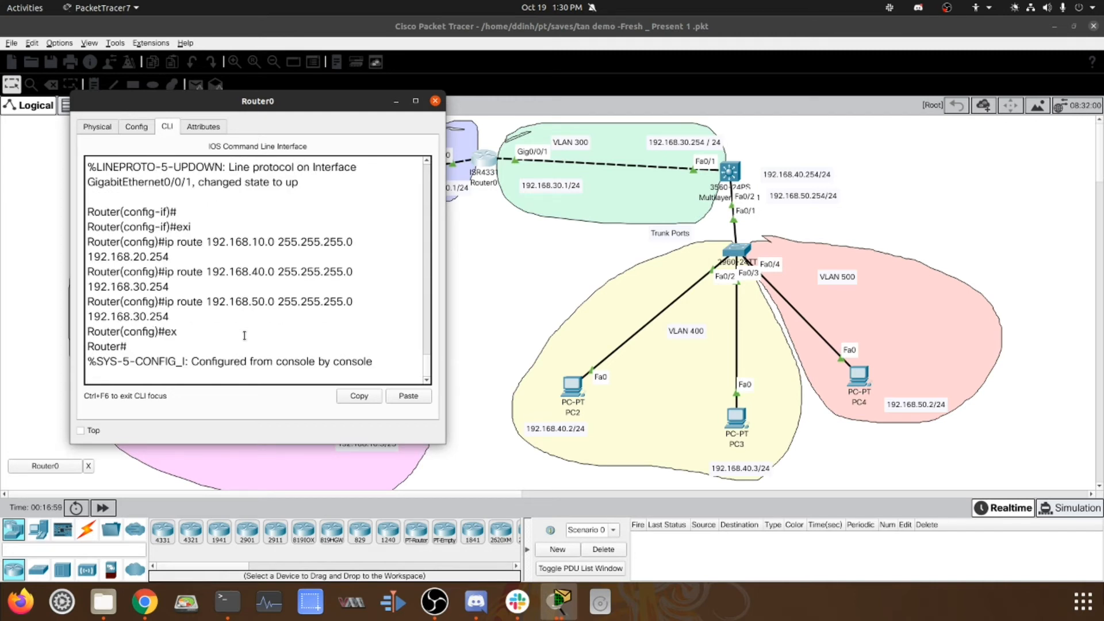
pyautogui.press('Return')
pyautogui.press('Return')
pyautogui.write('wr')
pyautogui.press('Return')
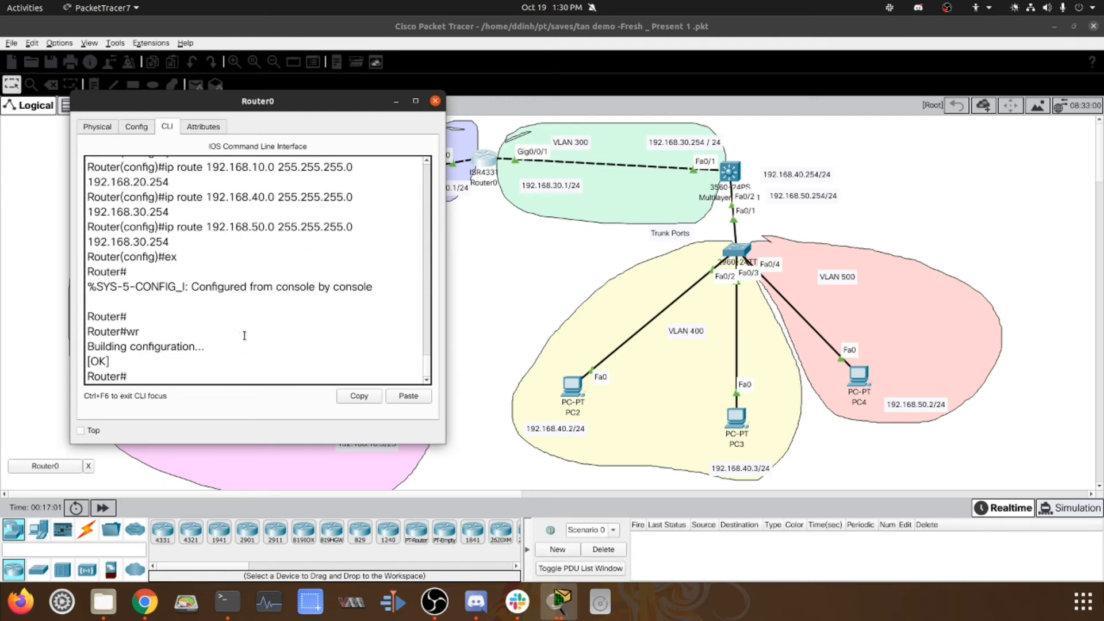
# Display Router0's IP routing table and examine its static route to the 192.168.10.0 network
pyautogui.write('sh ip rou')
pyautogui.press('Return')
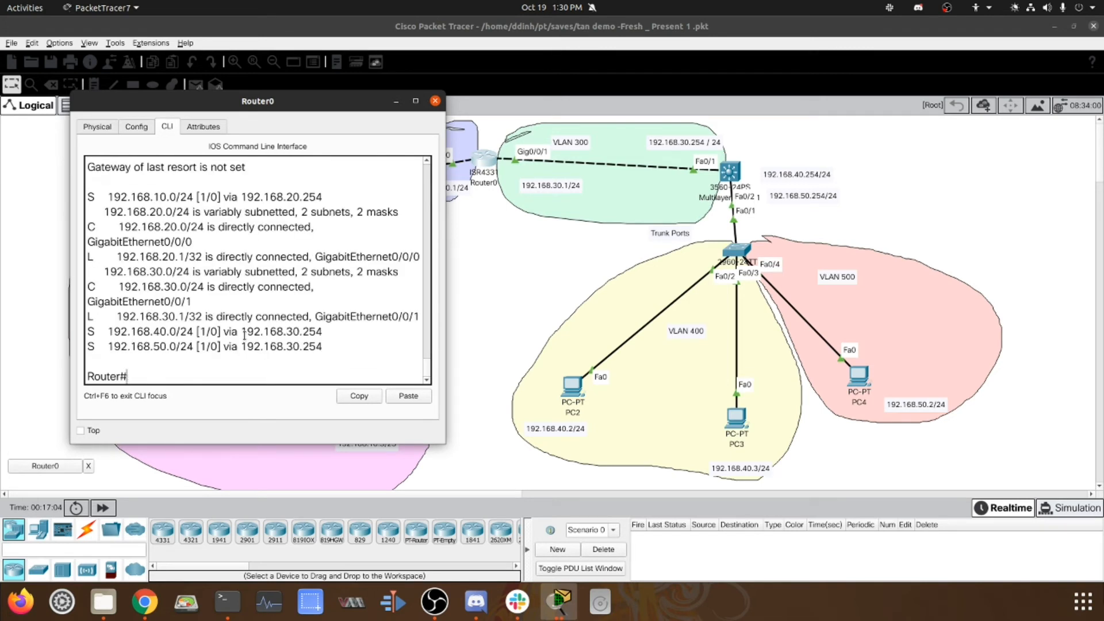
pyautogui.moveTo(104, 197); pyautogui.dragTo(89, 197)
pyautogui.moveTo(94, 343); pyautogui.dragTo(90, 345)
pyautogui.click(104, 198)
pyautogui.moveTo(143, 197); pyautogui.dragTo(189, 198)
pyautogui.click(242, 197)
# Examine the next hops of the static routes to 192.168.40.0 and 192.168.50.0, and close Router0's window
pyautogui.moveTo(337, 107); pyautogui.dragTo(648, 108)
pyautogui.moveTo(519, 109); pyautogui.dragTo(319, 108)
pyautogui.moveTo(256, 331); pyautogui.dragTo(300, 331)
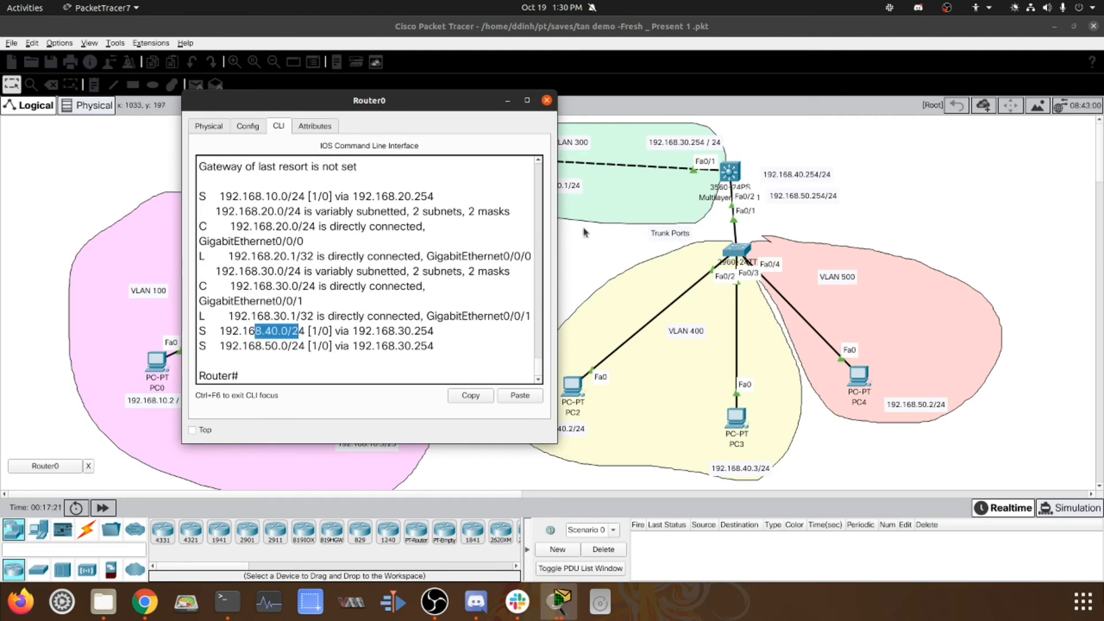
pyautogui.click(401, 327)
pyautogui.moveTo(401, 327); pyautogui.dragTo(433, 316)
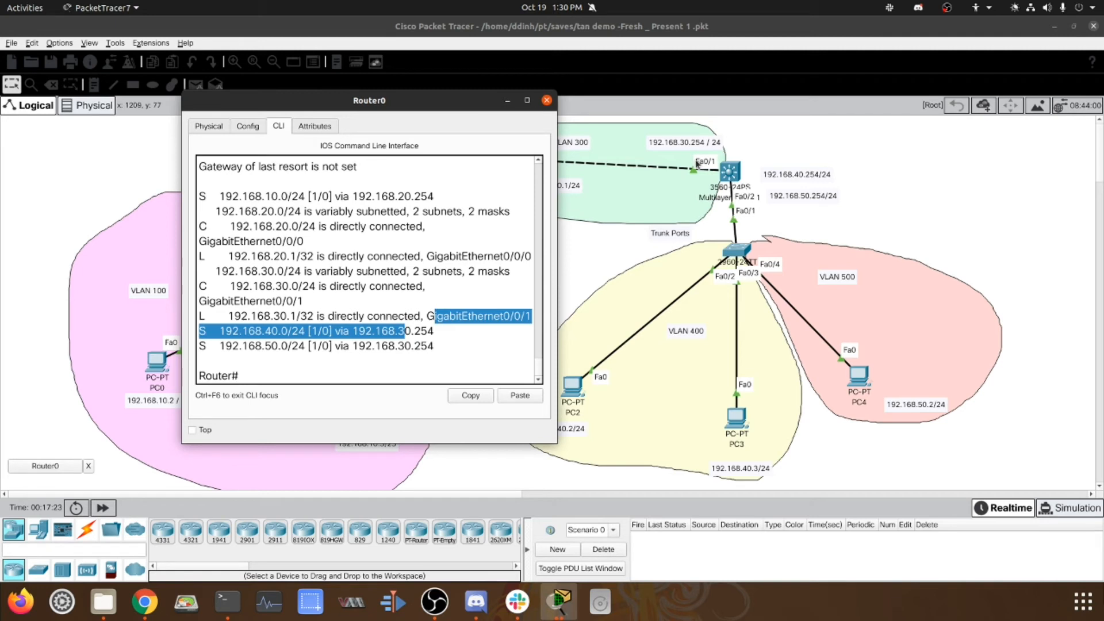
pyautogui.click(396, 335)
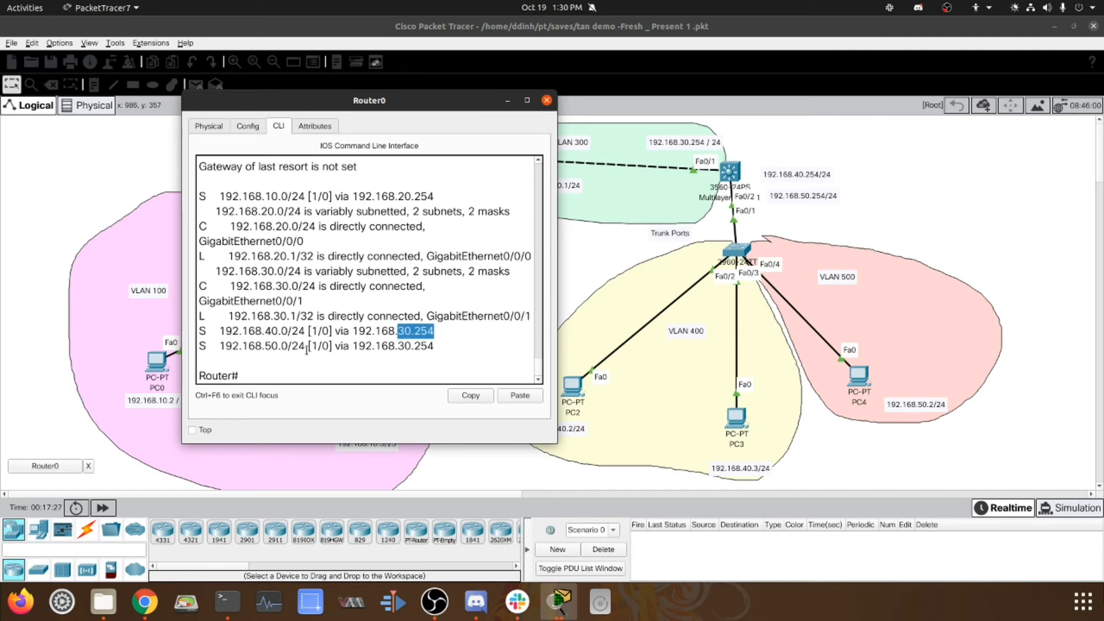
pyautogui.moveTo(398, 349); pyautogui.dragTo(427, 347)
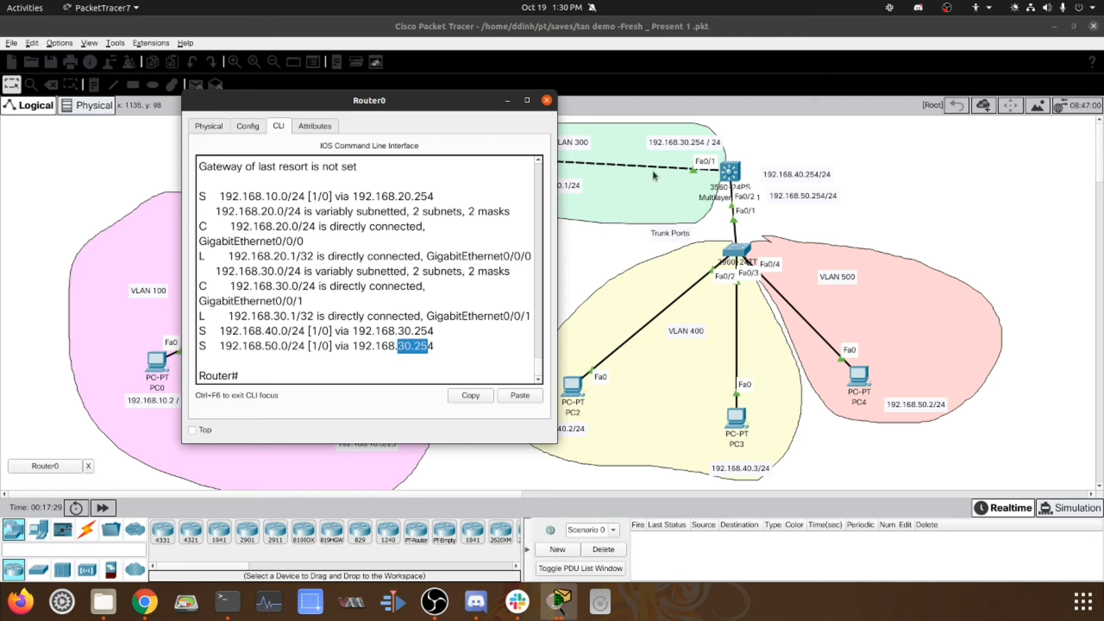
pyautogui.press('Return')
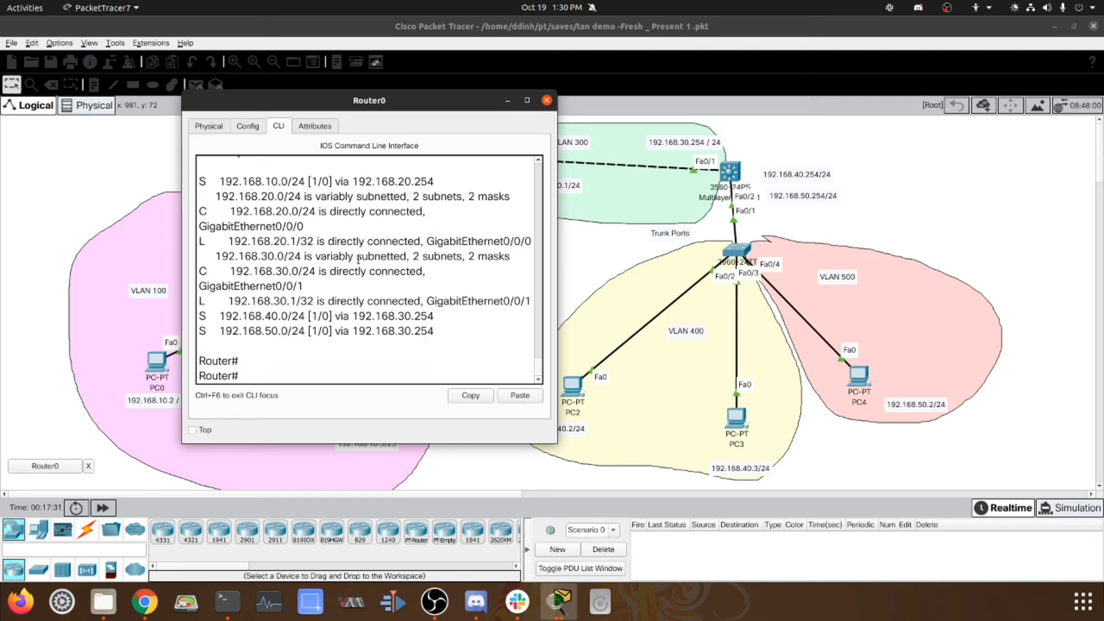
pyautogui.click(547, 101)
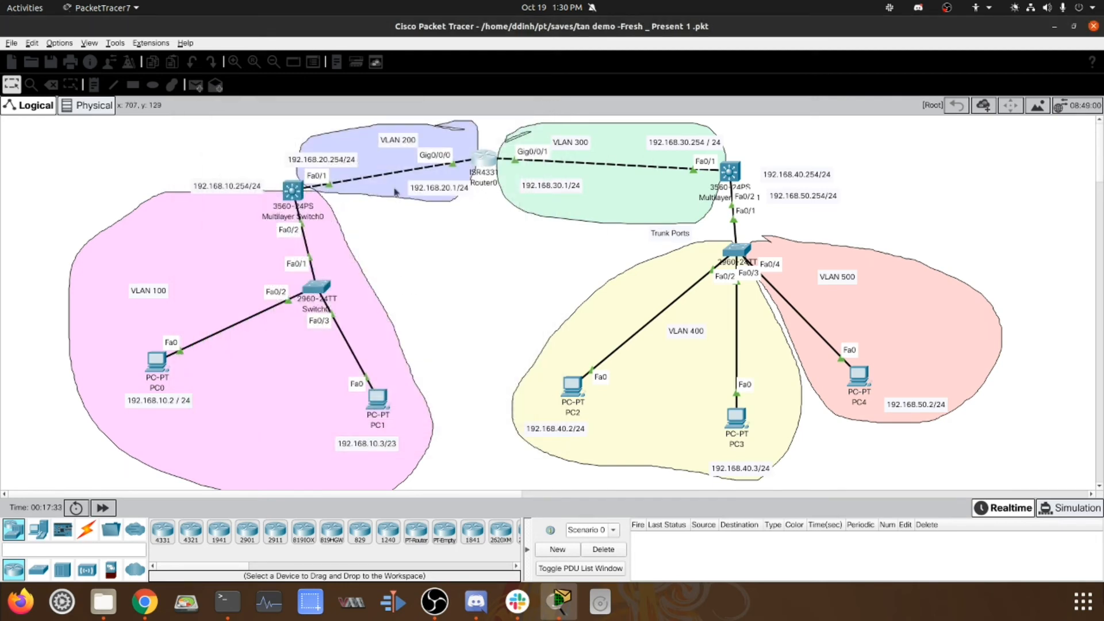
# Open Multilayer Switch0's command line, enter privileged mode and display its IP routing table
pyautogui.click(292, 196)
pyautogui.press('Return')
pyautogui.press('Return')
pyautogui.write('ena')
pyautogui.press('Return')
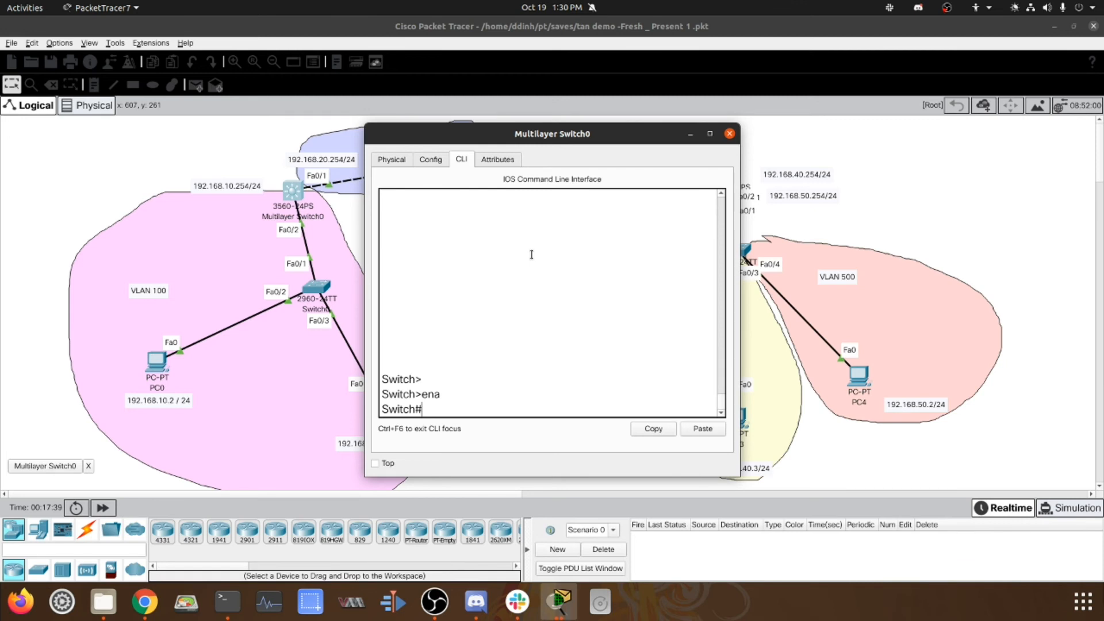
pyautogui.write('show ip r')
pyautogui.press('Return')
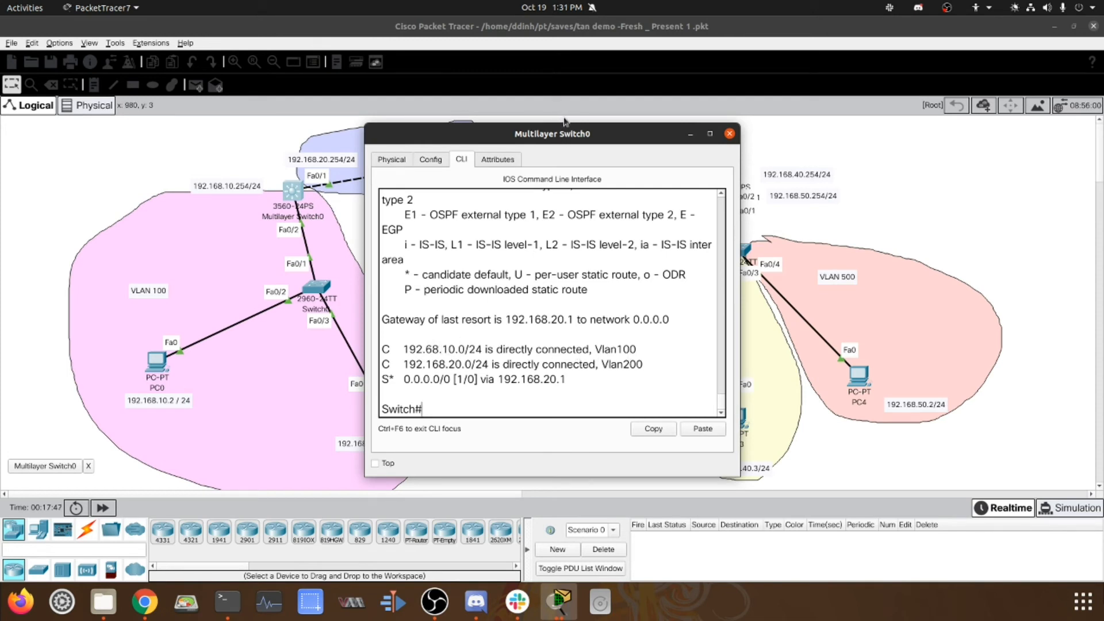
# Examine Multilayer Switch0's directly connected networks and default route against the topology, and close its window
pyautogui.moveTo(577, 134); pyautogui.dragTo(622, 125)
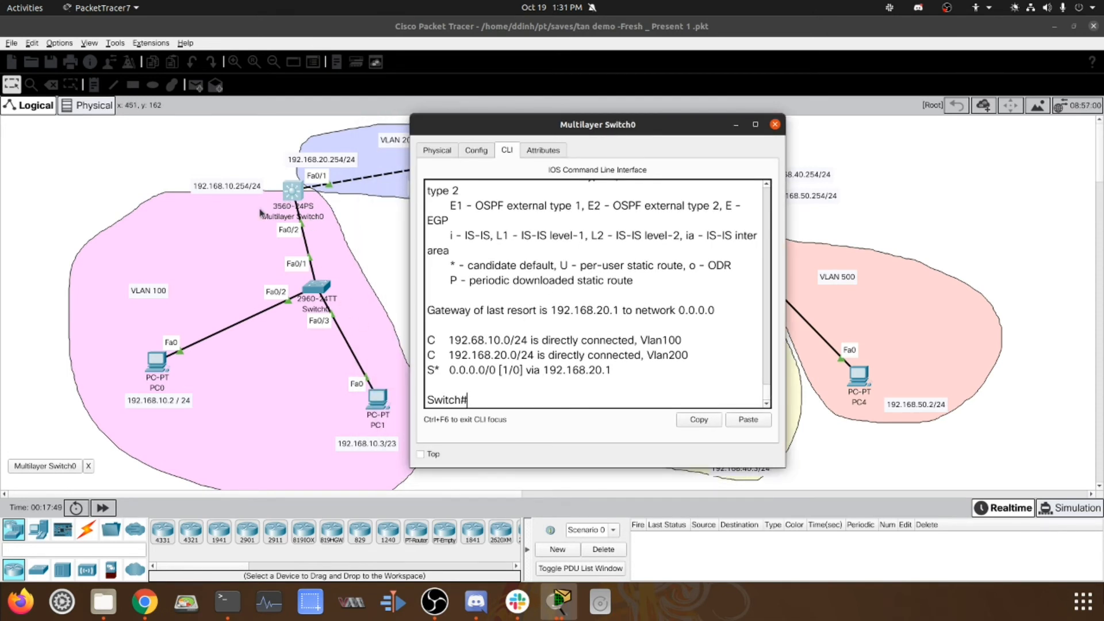
pyautogui.moveTo(494, 355); pyautogui.dragTo(538, 355)
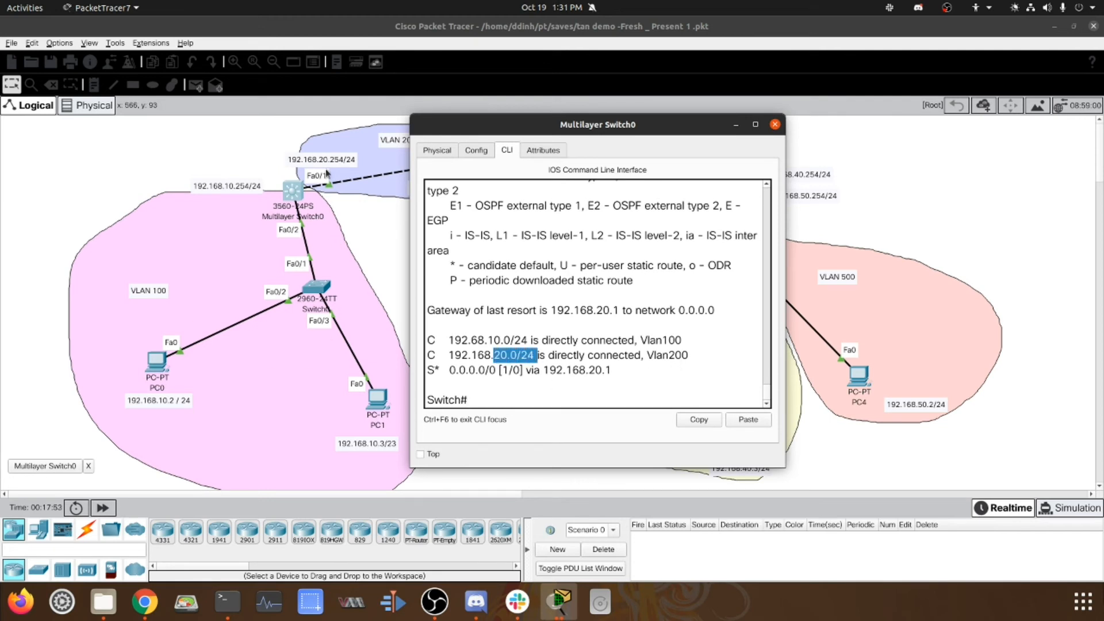
pyautogui.moveTo(428, 370); pyautogui.dragTo(534, 370)
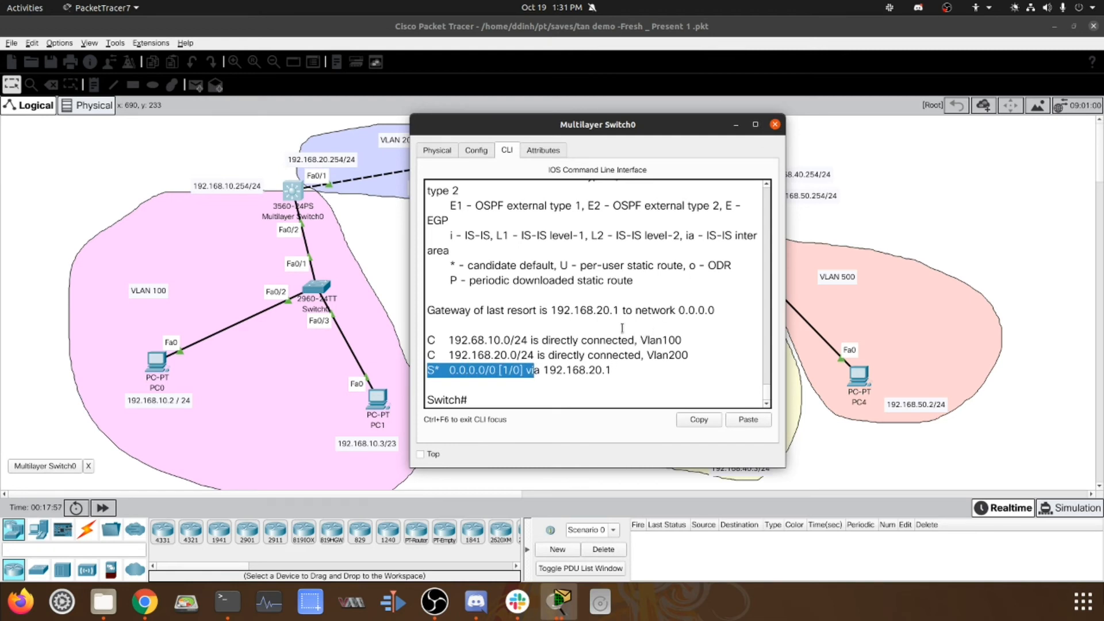
pyautogui.moveTo(656, 126); pyautogui.dragTo(739, 127)
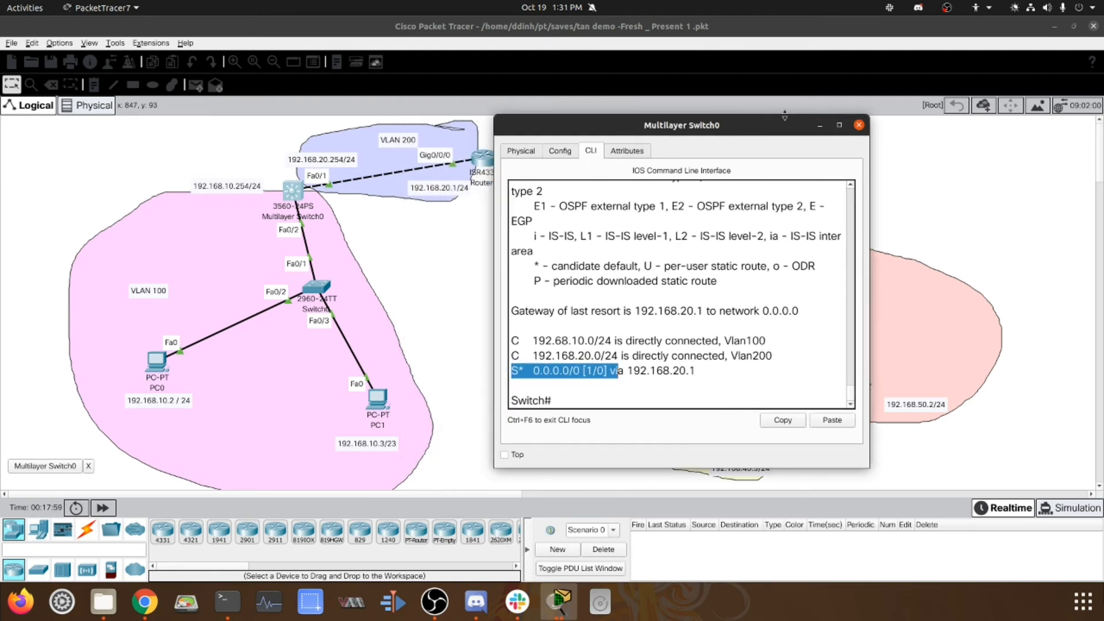
pyautogui.click(860, 124)
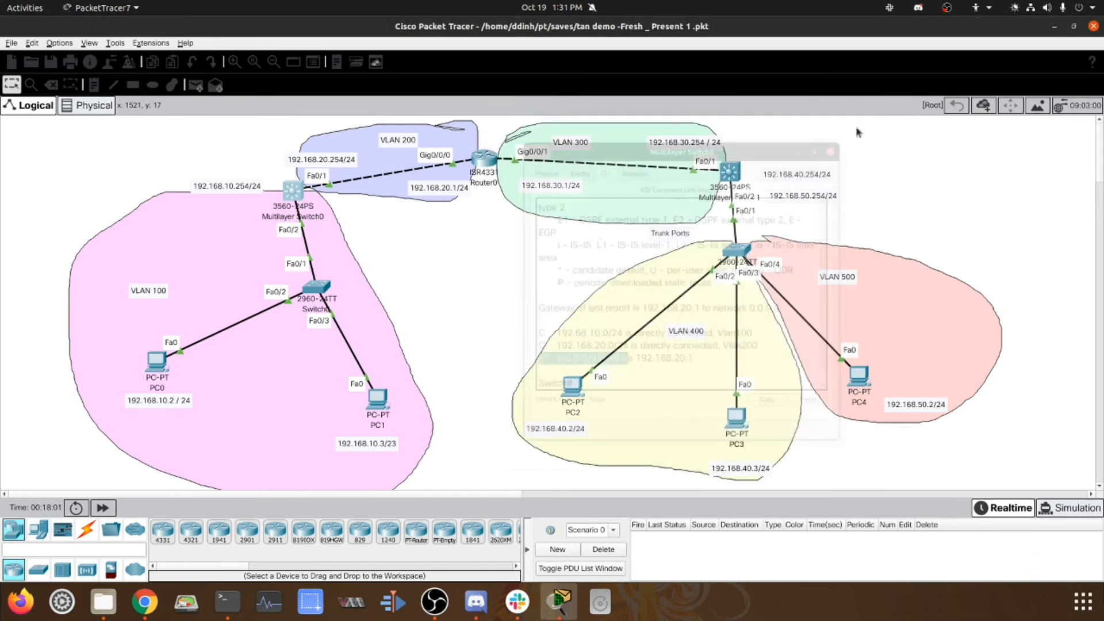
# Open Multilayer Switch1's command line and display its IP routing table
pyautogui.click(731, 171)
pyautogui.moveTo(382, 257); pyautogui.dragTo(522, 271)
pyautogui.press('Return')
pyautogui.write('e')
pyautogui.press('BackSpace')
pyautogui.write('sh ip')
pyautogui.press('BackSpace')
pyautogui.write('ip')
pyautogui.press('Tab')
pyautogui.write('r')
pyautogui.press('Tab')
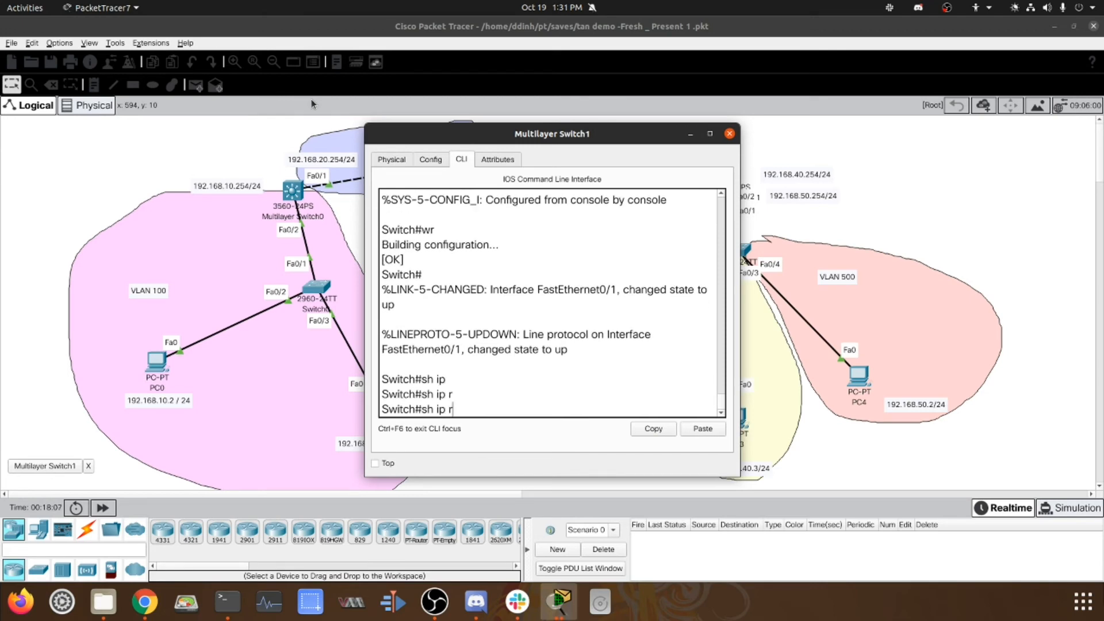
pyautogui.write('ou')
pyautogui.press('Tab')
pyautogui.press('Return')
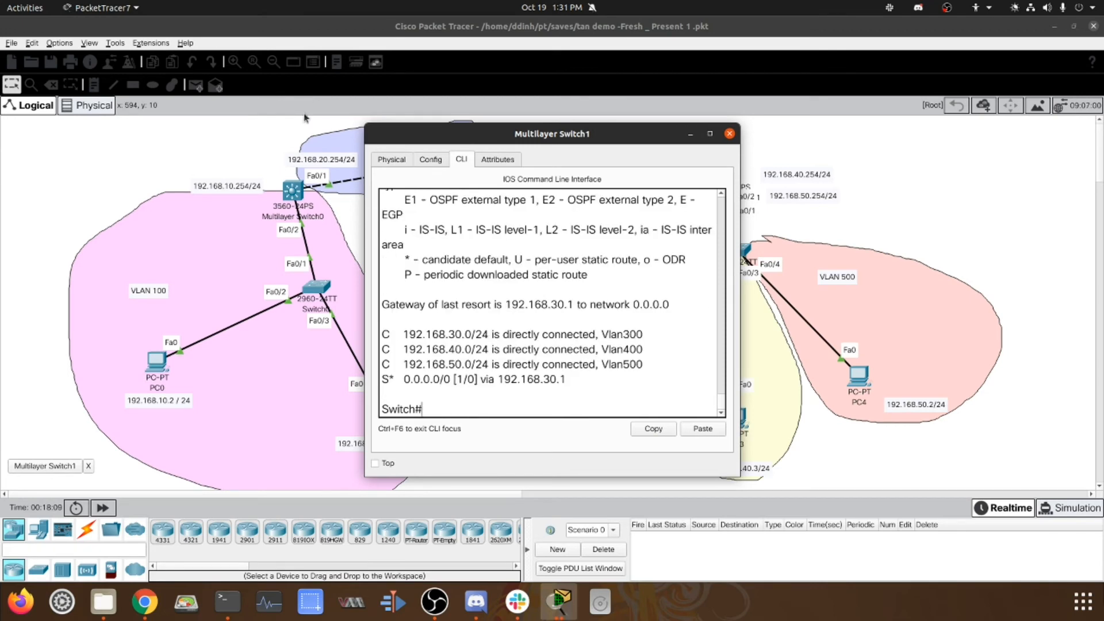
# Examine Multilayer Switch1's default route and directly connected VLAN networks against the topology, and close its window
pyautogui.moveTo(426, 135); pyautogui.dragTo(178, 129)
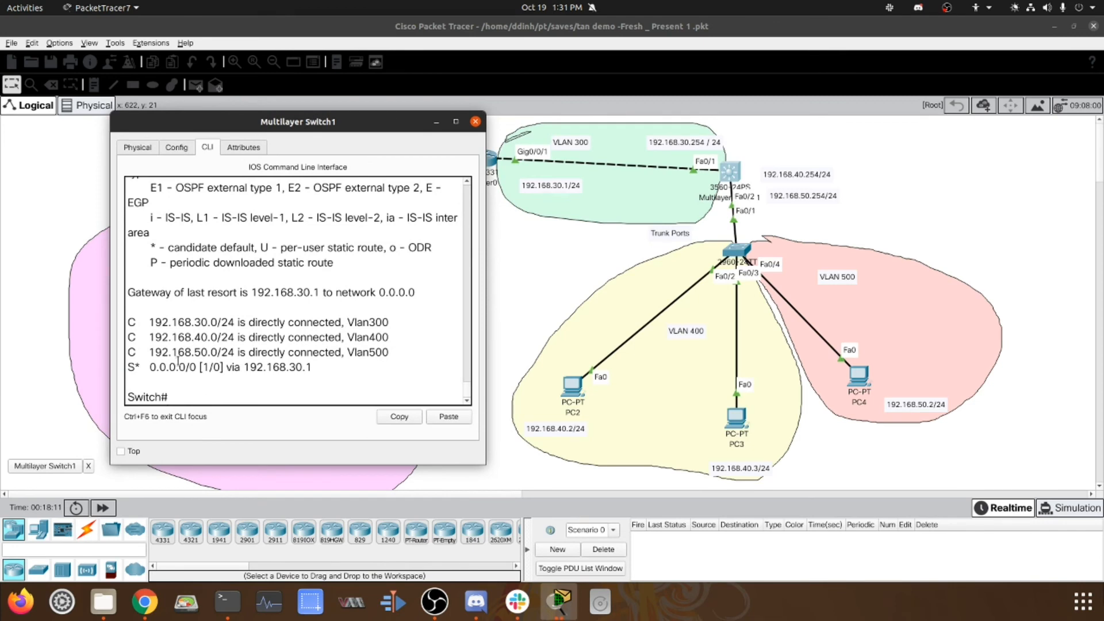
pyautogui.moveTo(149, 369); pyautogui.dragTo(200, 369)
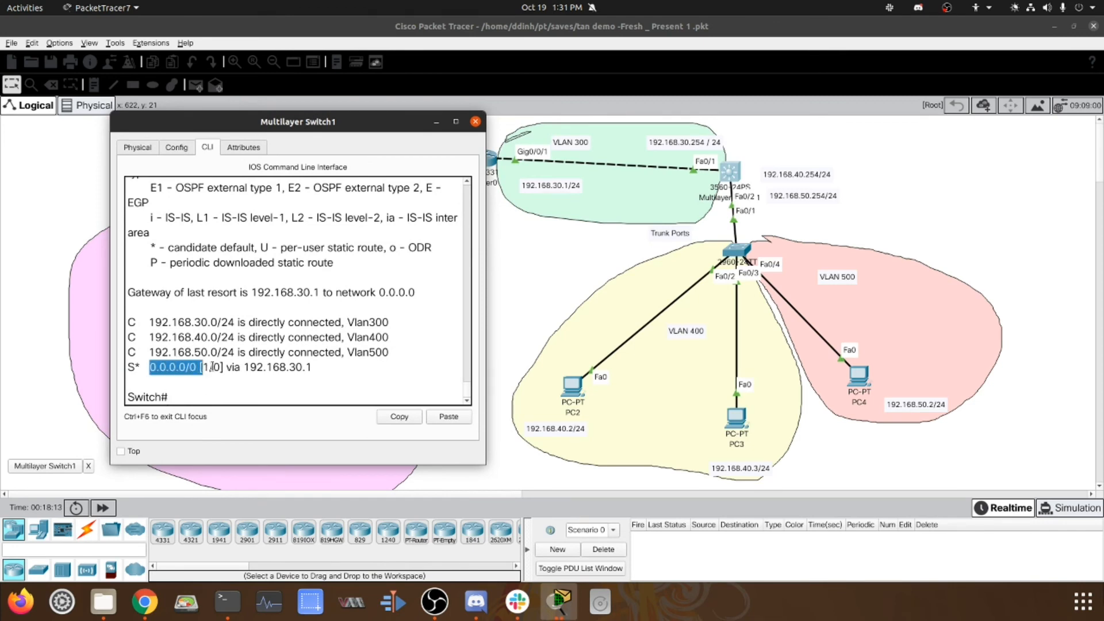
pyautogui.click(507, 354)
pyautogui.click(731, 177)
pyautogui.moveTo(366, 322); pyautogui.dragTo(392, 322)
pyautogui.click(380, 349)
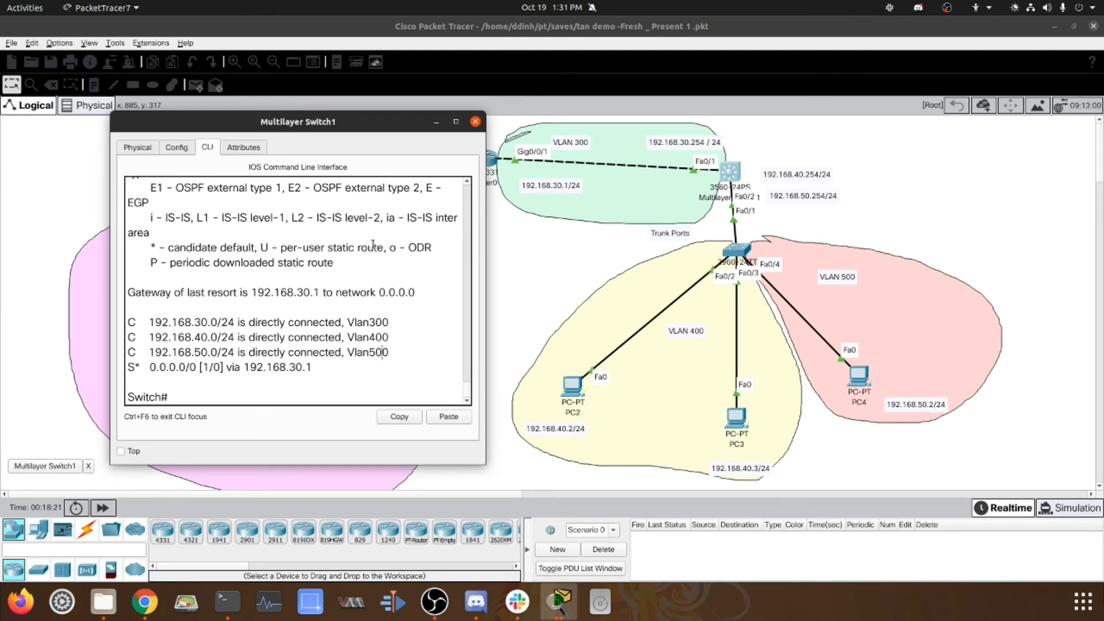
pyautogui.click(476, 121)
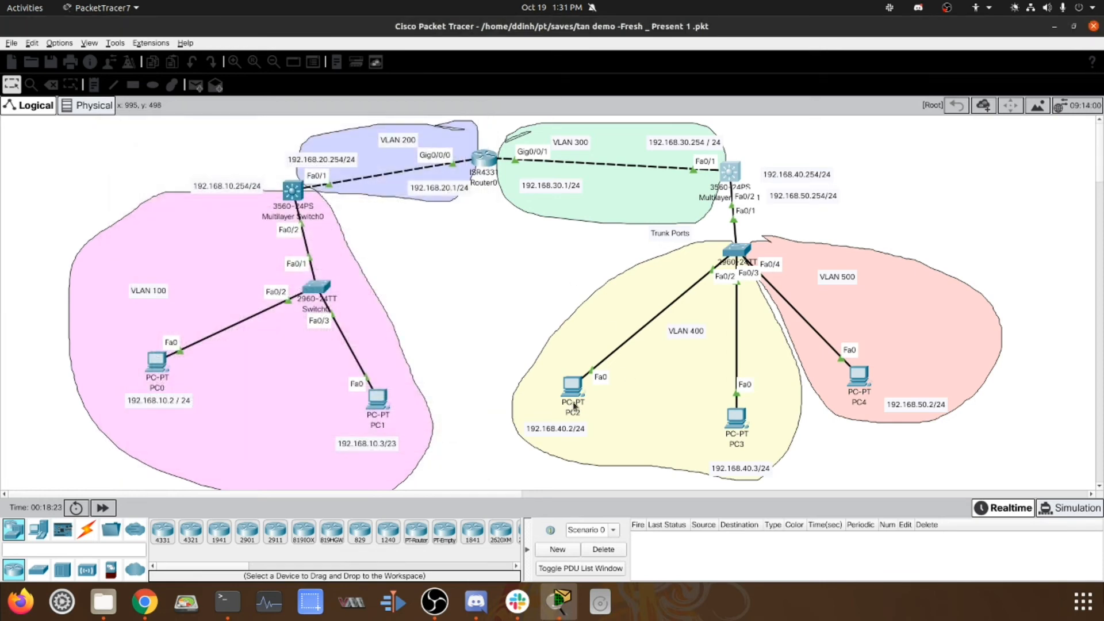
# Open PC4's command prompt and ping Router0's VLAN 300 address, 192.168.30.1
pyautogui.click(858, 376)
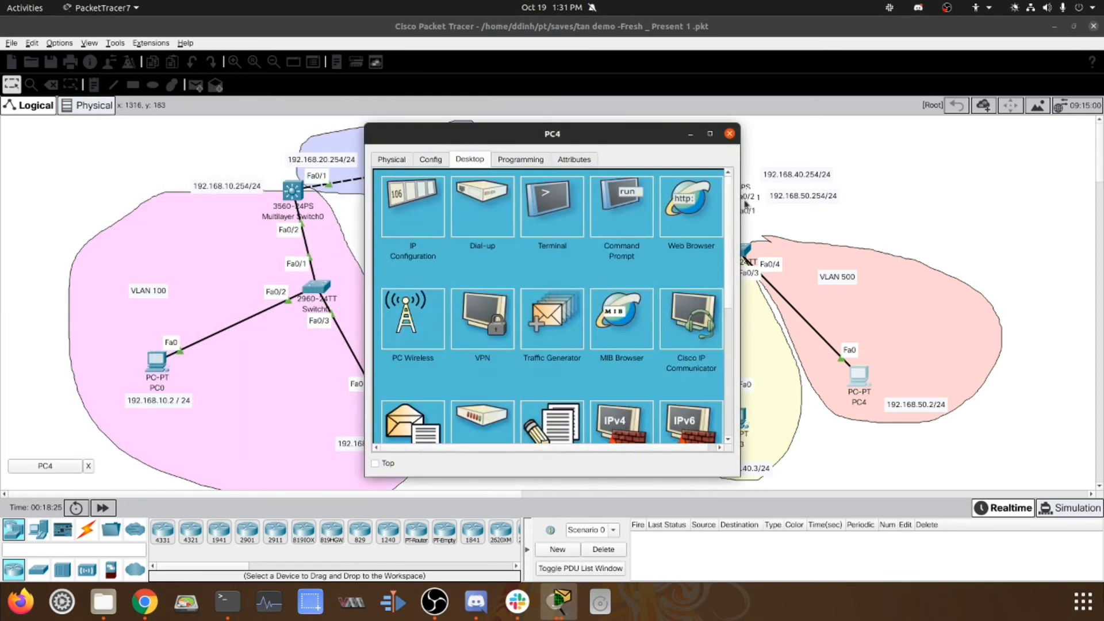
pyautogui.moveTo(610, 134); pyautogui.dragTo(280, 128)
pyautogui.click(302, 199)
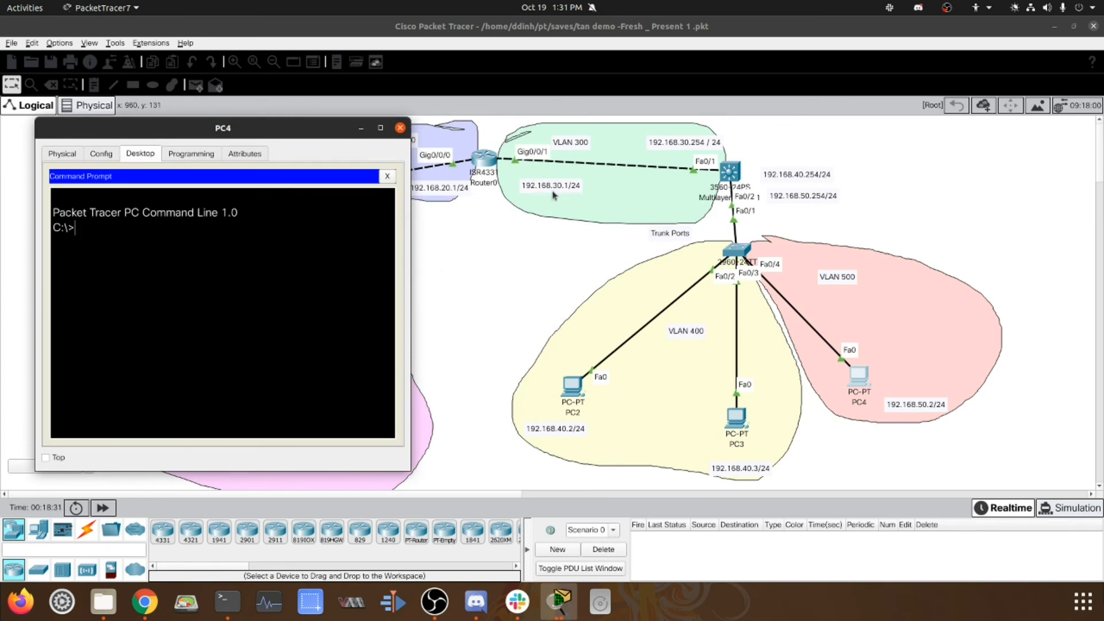
pyautogui.write('ing 192.168.30.')
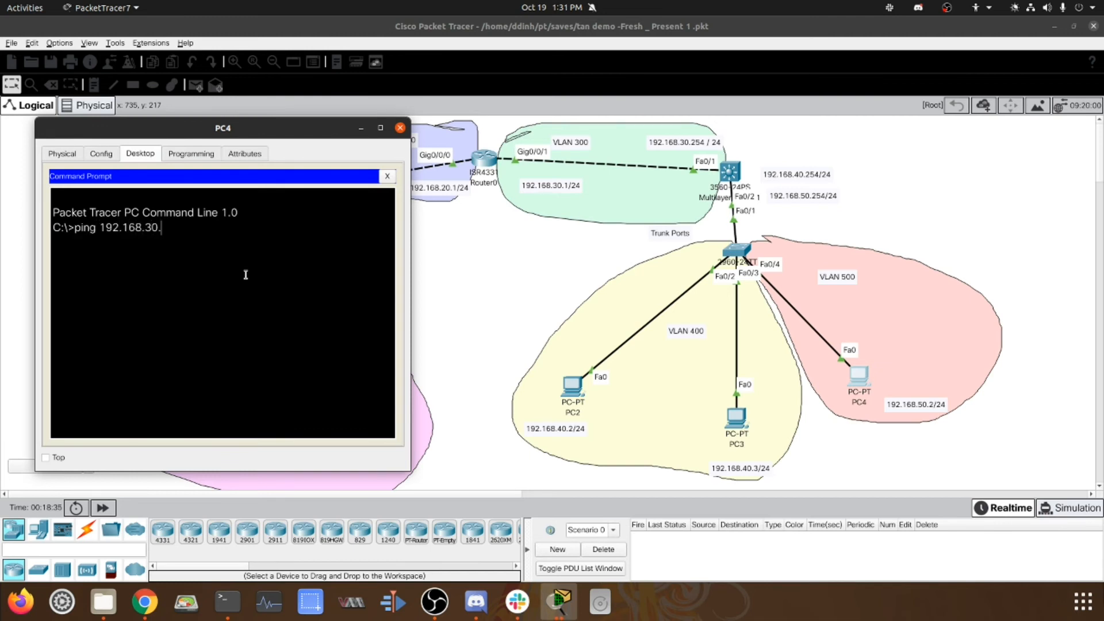
pyautogui.write('1')
pyautogui.press('Return')
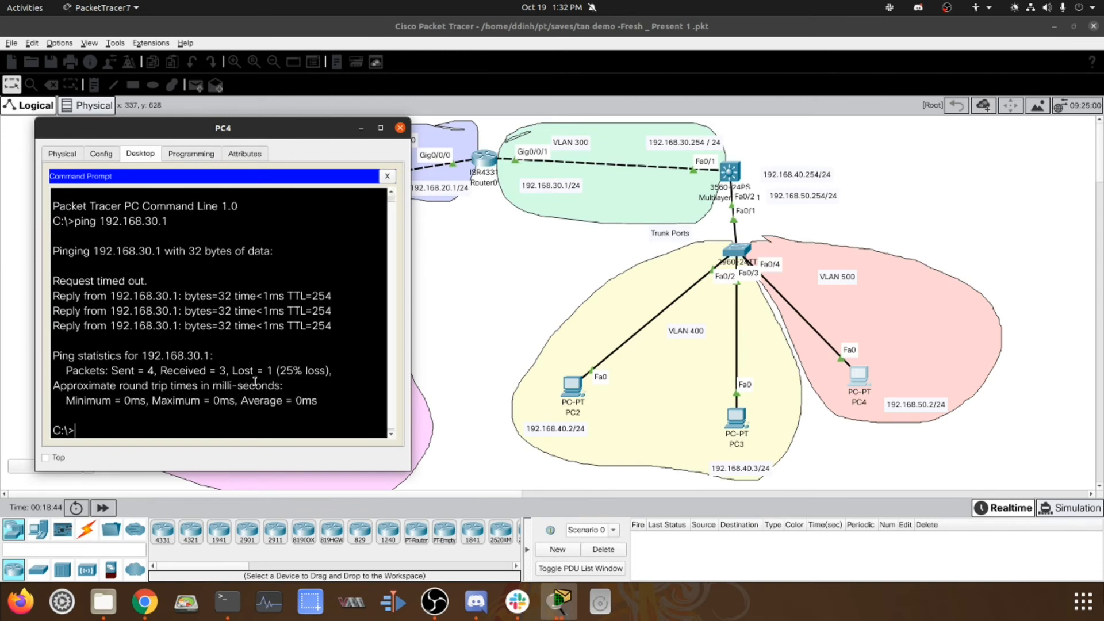
# Repeat the ping to 192.168.30.1 from PC4, and close the command prompt and PC4's window
pyautogui.press('Up')
pyautogui.press('Return')
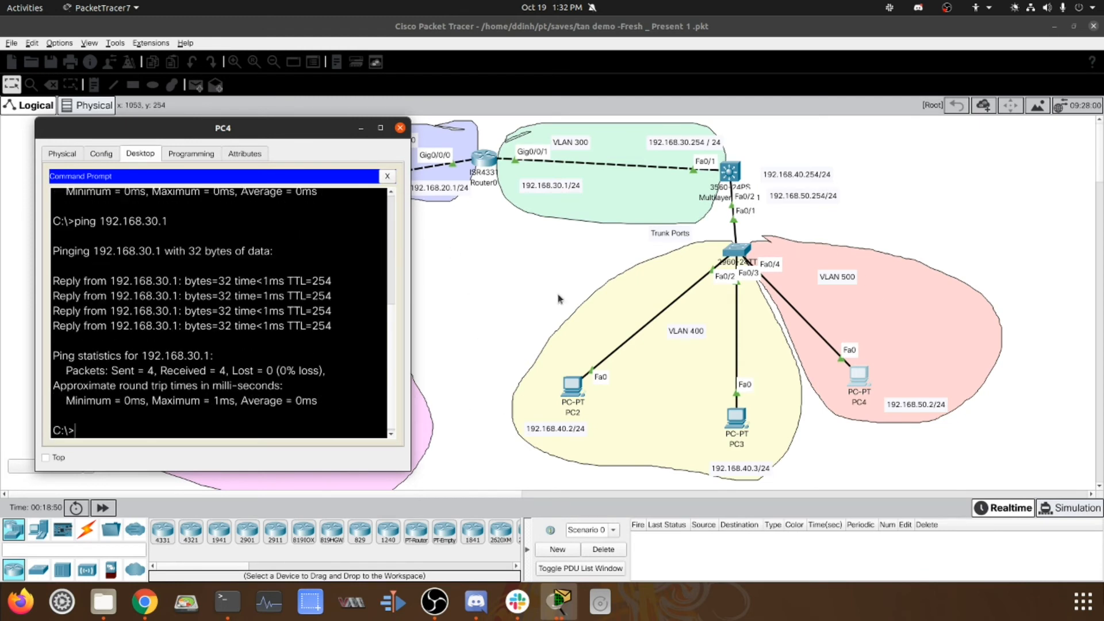
pyautogui.click(387, 176)
pyautogui.click(400, 128)
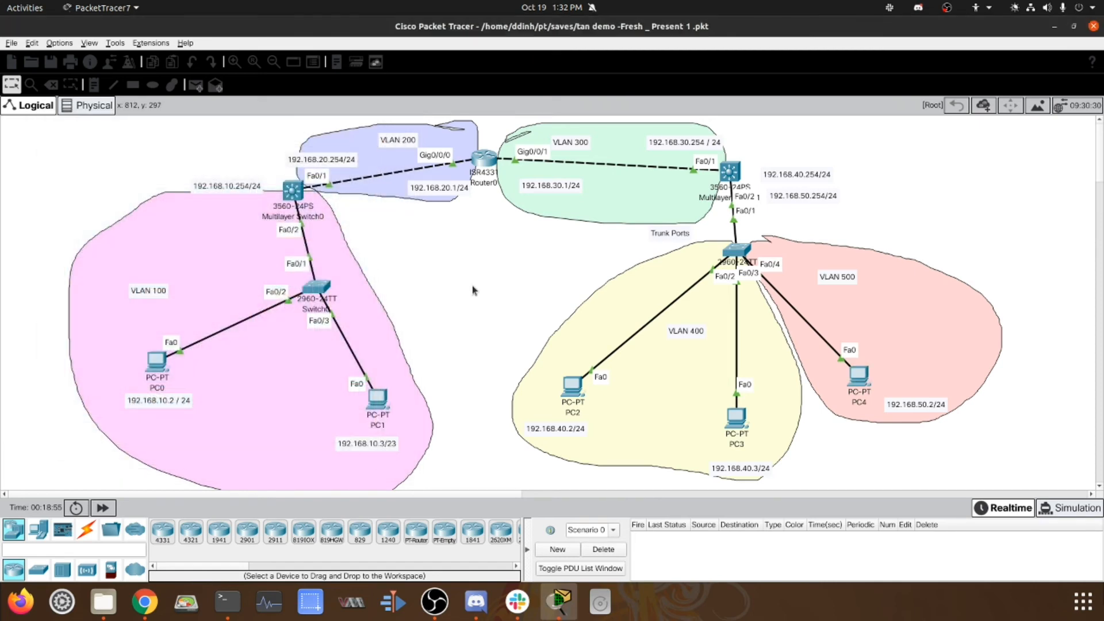
# Open Switch1's command line, display its MAC address table and compare the listed ports with the topology
pyautogui.click(737, 250)
pyautogui.moveTo(548, 140); pyautogui.dragTo(241, 141)
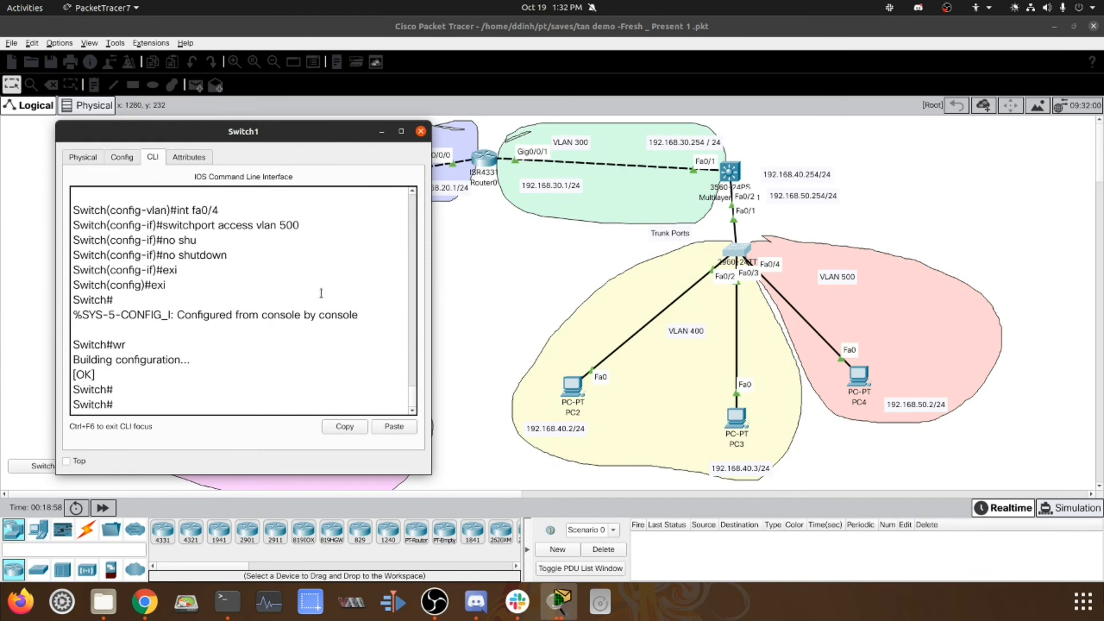
pyautogui.moveTo(339, 136); pyautogui.dragTo(494, 133)
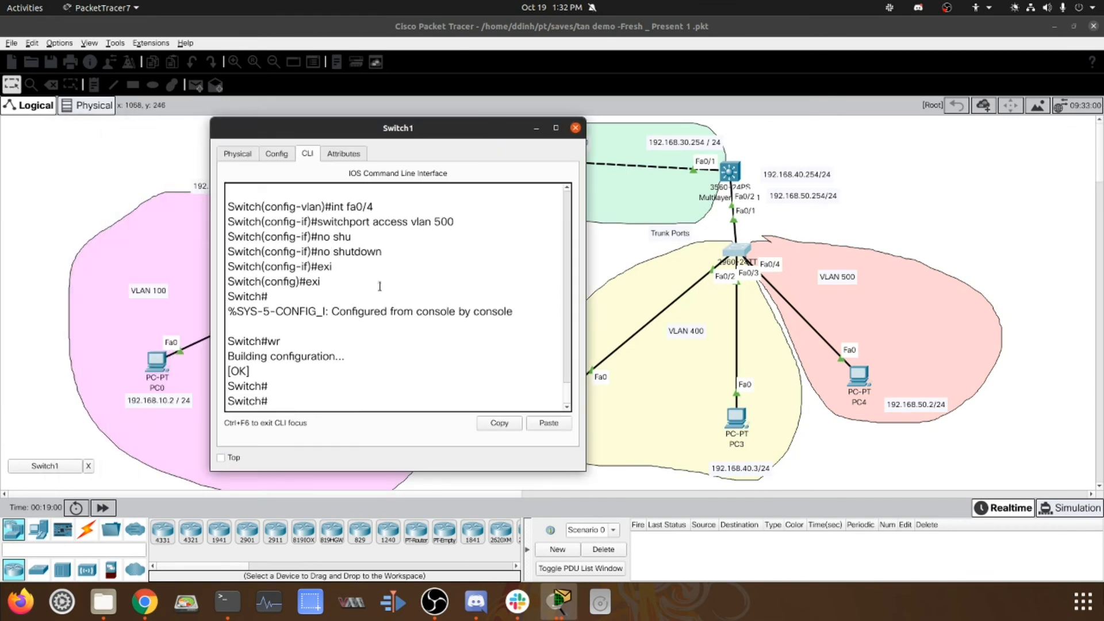
pyautogui.press('Return')
pyautogui.press('Return')
pyautogui.write('show mac add')
pyautogui.press('Tab')
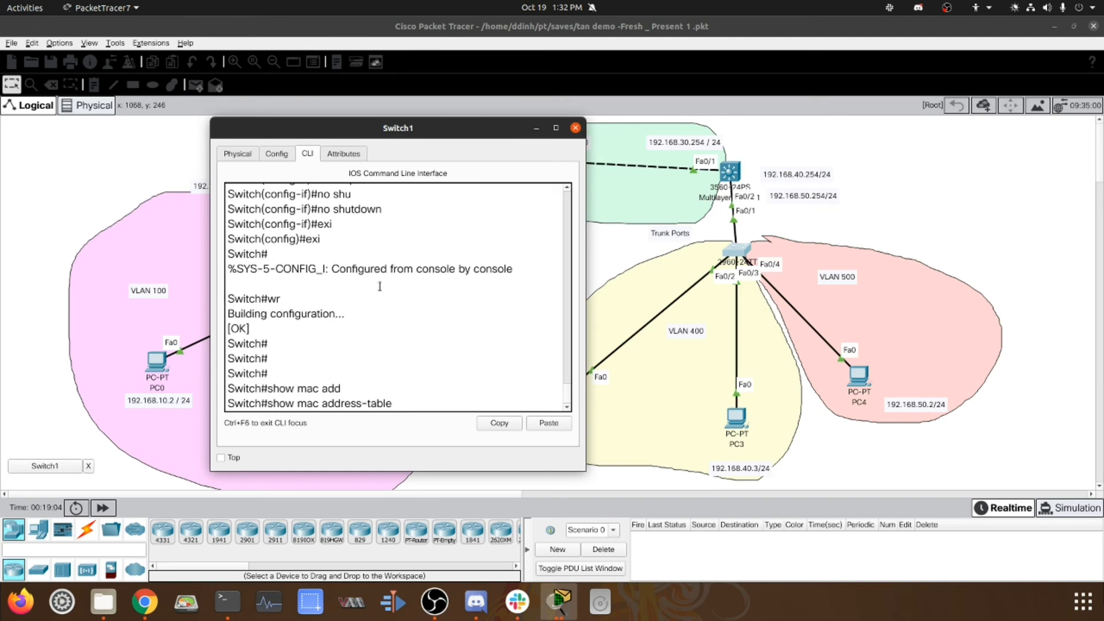
pyautogui.press('Return')
pyautogui.moveTo(415, 136); pyautogui.dragTo(339, 126)
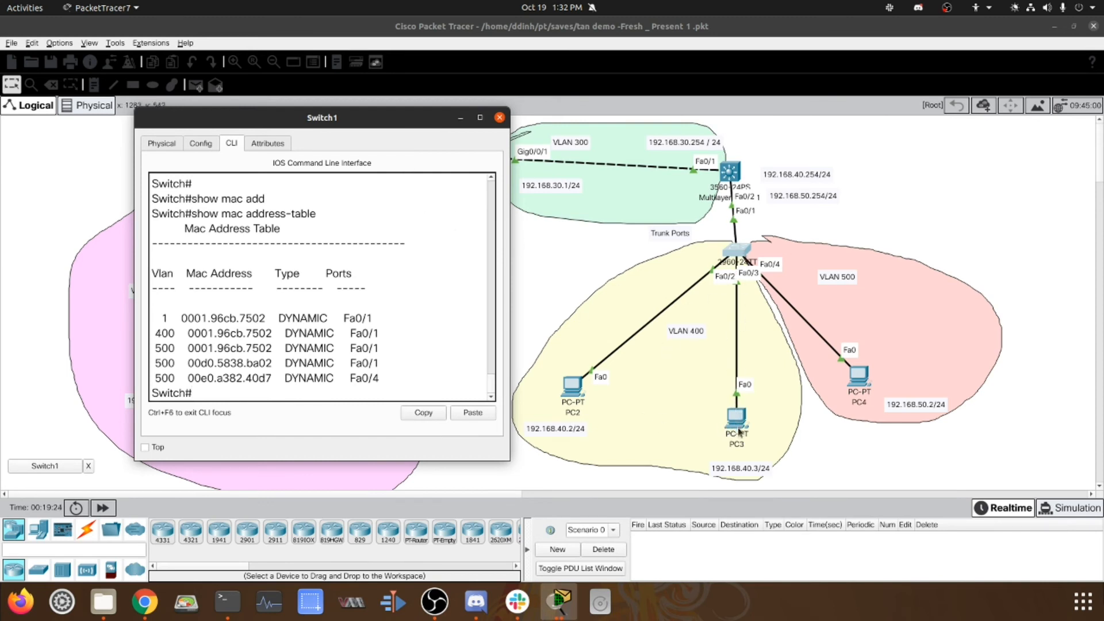
pyautogui.moveTo(427, 125); pyautogui.dragTo(386, 123)
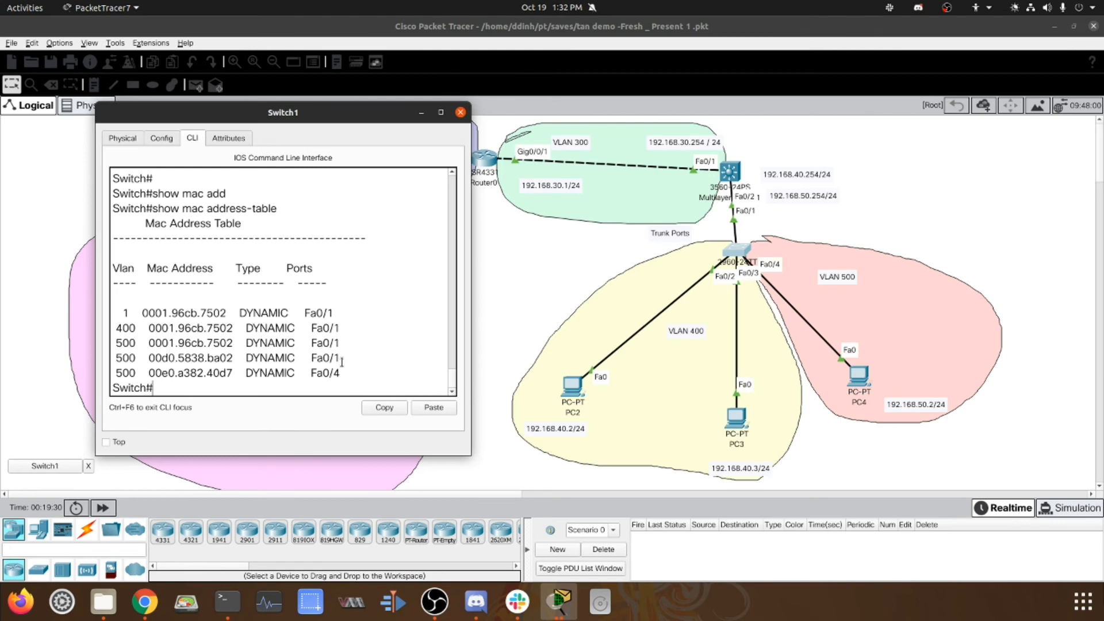
# Open PC3's command prompt and ping 192.168.30.1
pyautogui.click(729, 418)
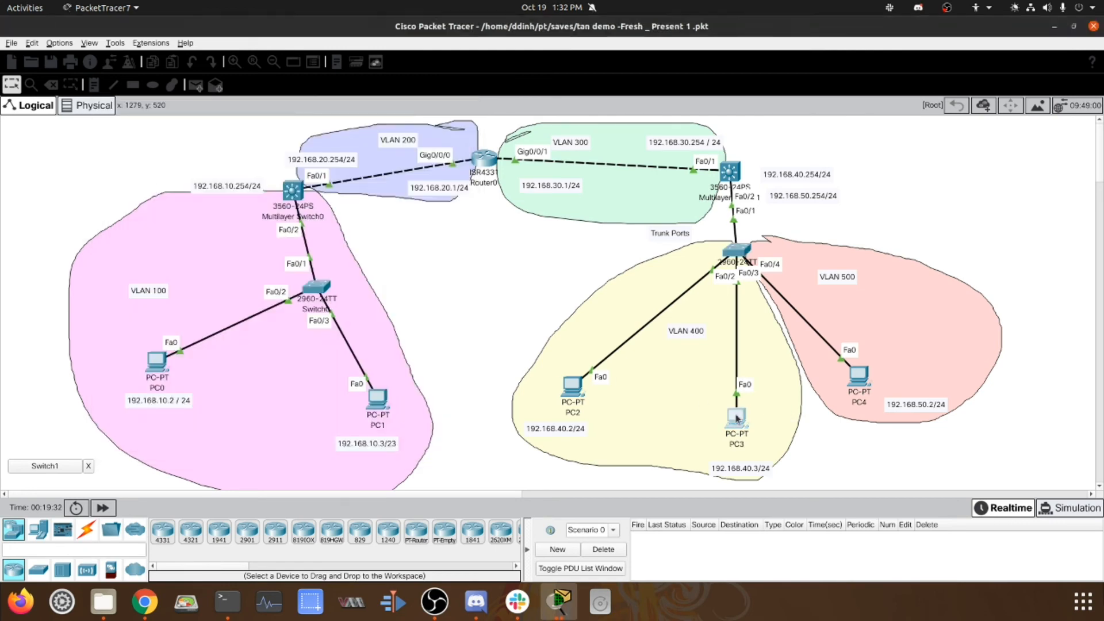
pyautogui.click(614, 221)
pyautogui.moveTo(583, 113); pyautogui.dragTo(441, 113)
pyautogui.write('ping 192.16')
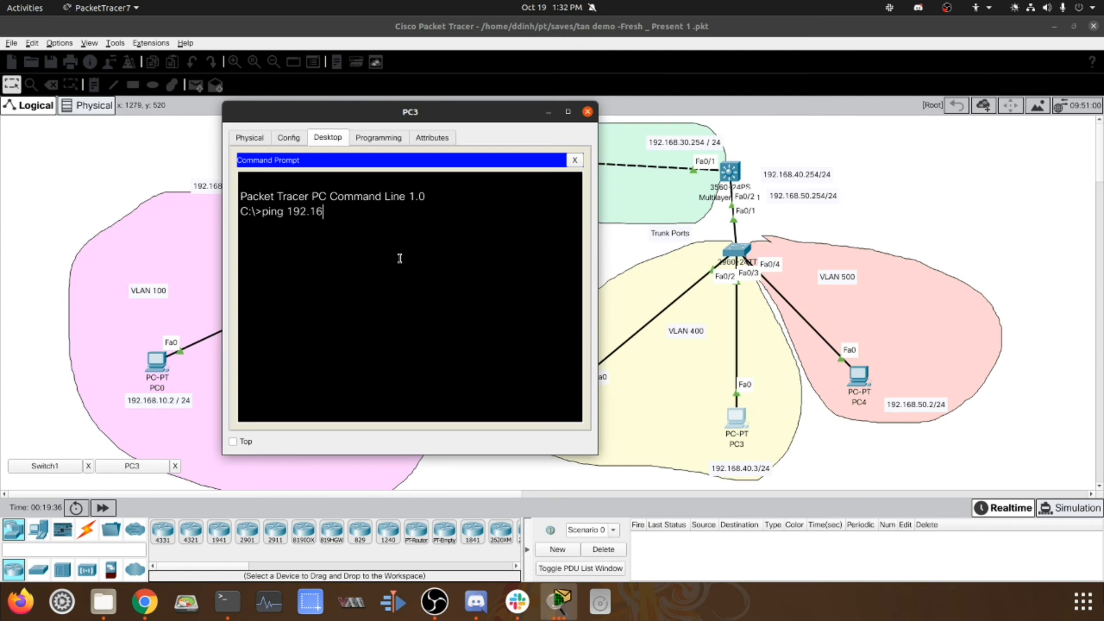
pyautogui.write('8.30.1')
pyautogui.press('Return')
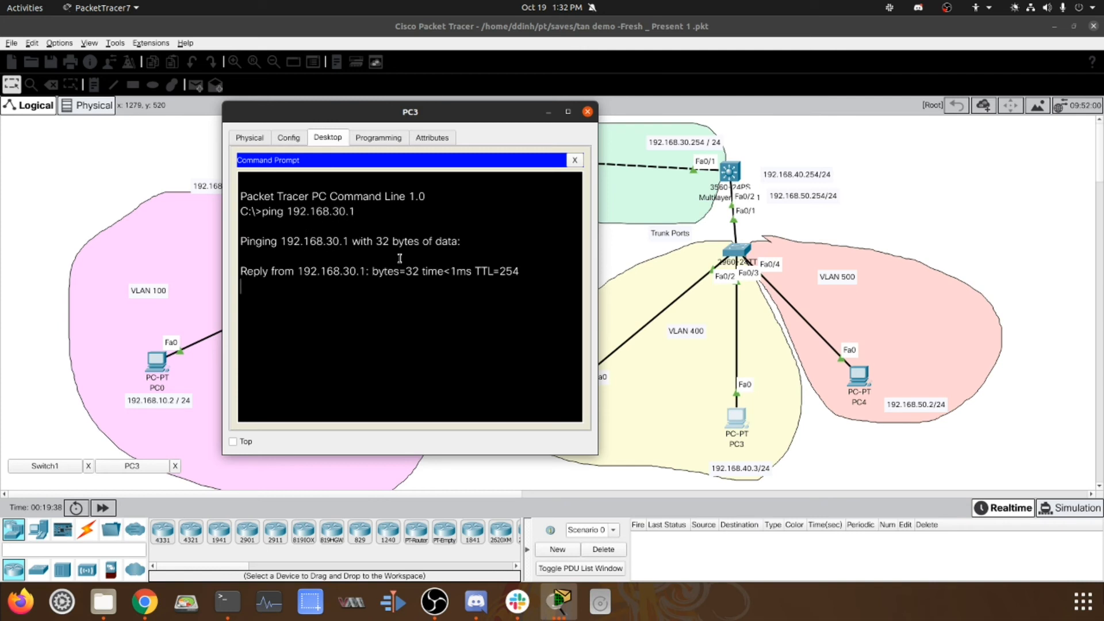
pyautogui.moveTo(428, 109); pyautogui.dragTo(340, 101)
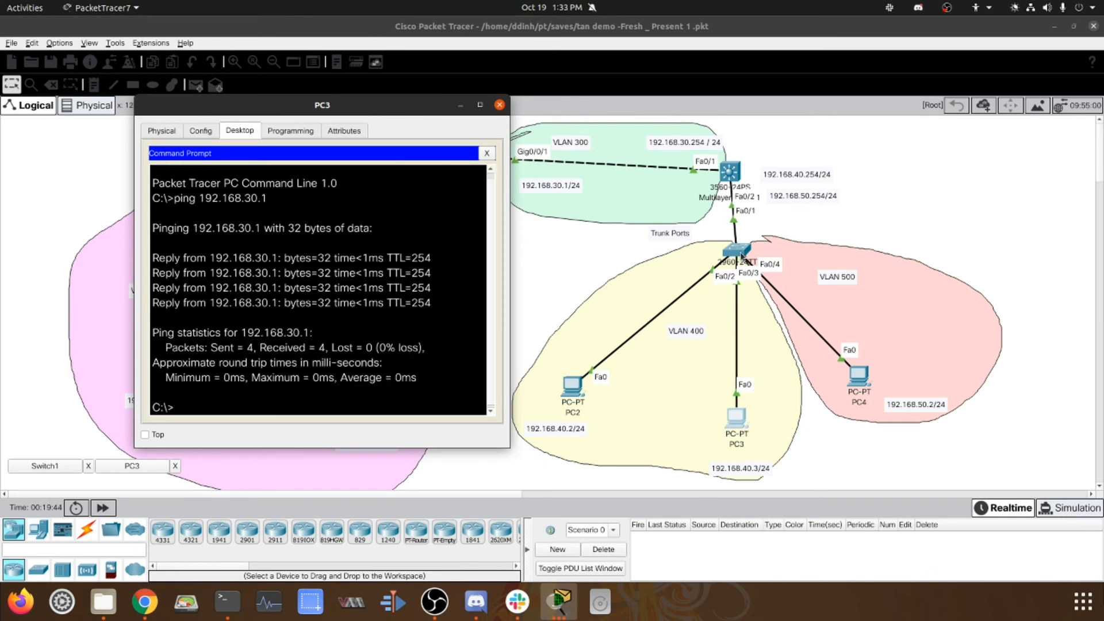
# Display Switch1's MAC address table again and examine the VLAN 400 entry on port Fa0/3
pyautogui.click(741, 256)
pyautogui.press('Up')
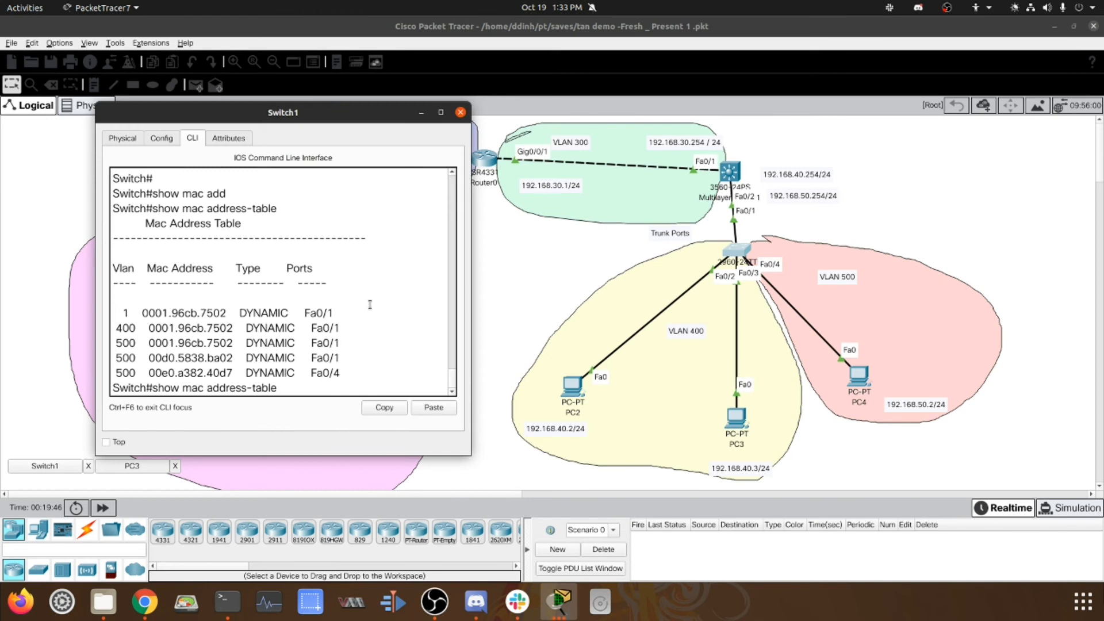
pyautogui.press('Return')
pyautogui.moveTo(353, 311); pyautogui.dragTo(314, 311)
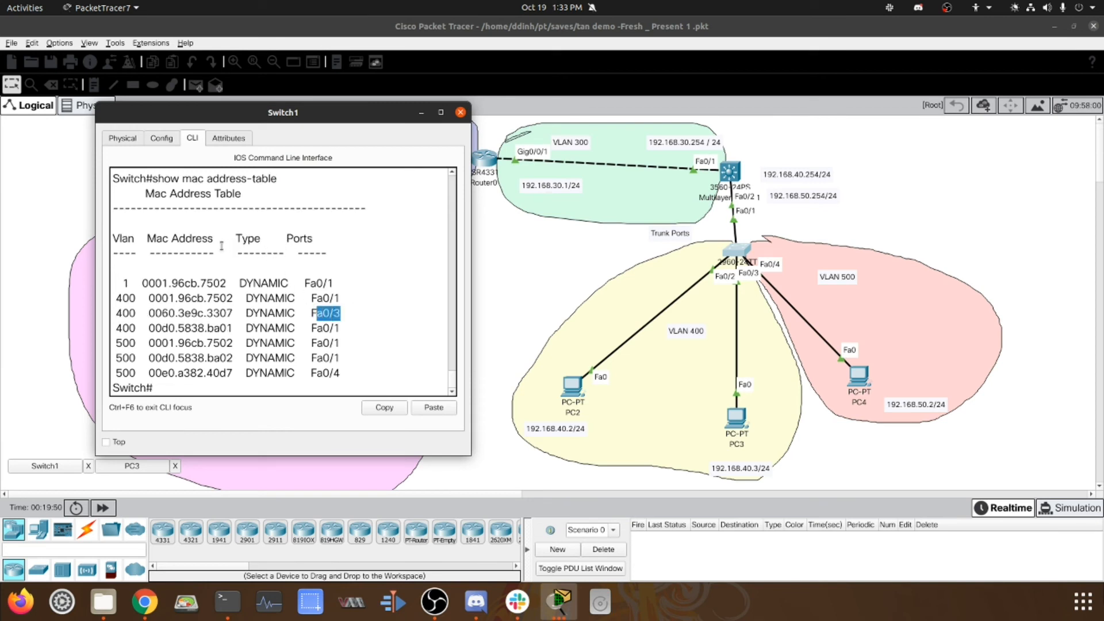
# Open PC2's command prompt and enter a ping command for 192.168.30.1 without running it
pyautogui.click(573, 386)
pyautogui.moveTo(648, 139); pyautogui.dragTo(396, 106)
pyautogui.click(401, 201)
pyautogui.write('ping 192.168.')
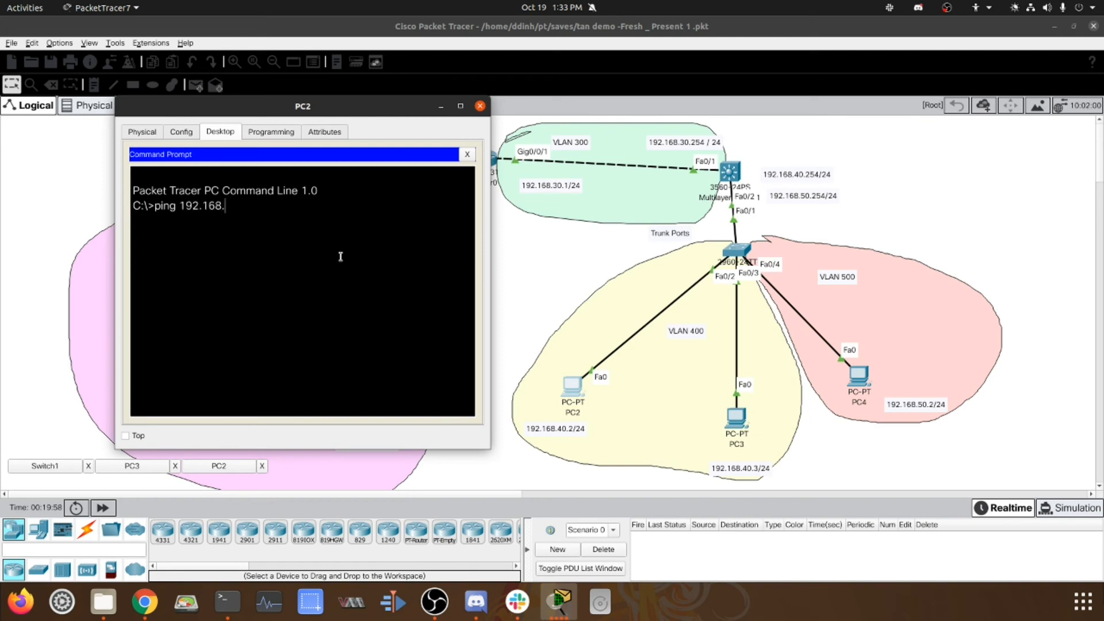
pyautogui.write('30.1')
# Return to Switch1's command line and check the ports listed in its MAC address table
pyautogui.click(742, 252)
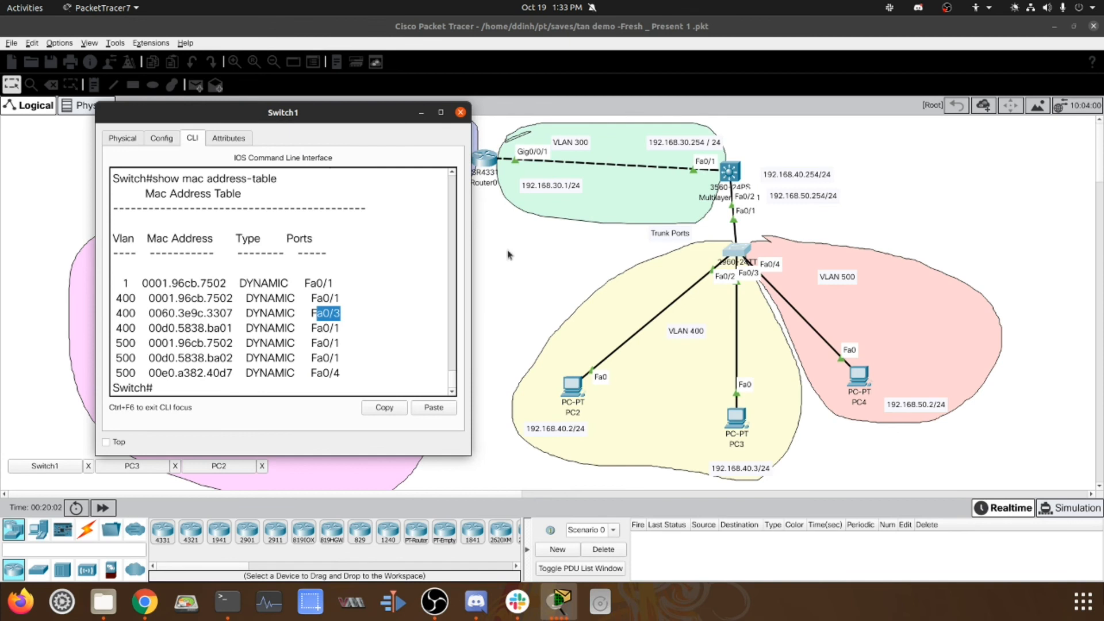
pyautogui.click(384, 280)
pyautogui.moveTo(329, 294); pyautogui.dragTo(333, 359)
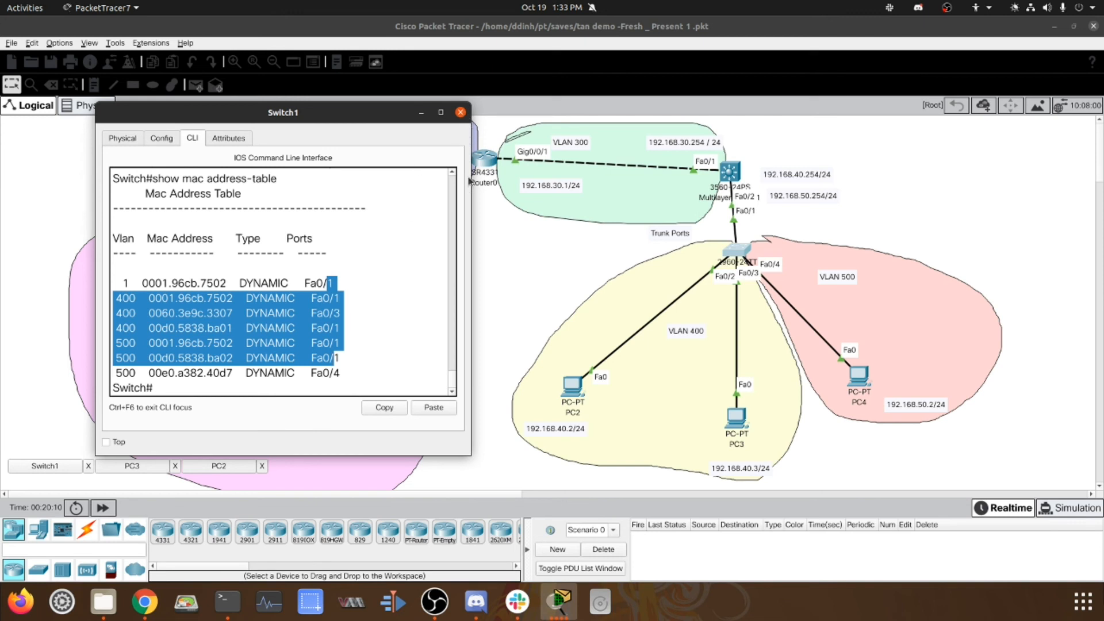
# Run the prepared ping from PC2, redisplay Switch1's MAC address table and examine its Fa0/2 entry
pyautogui.click(572, 388)
pyautogui.press('Return')
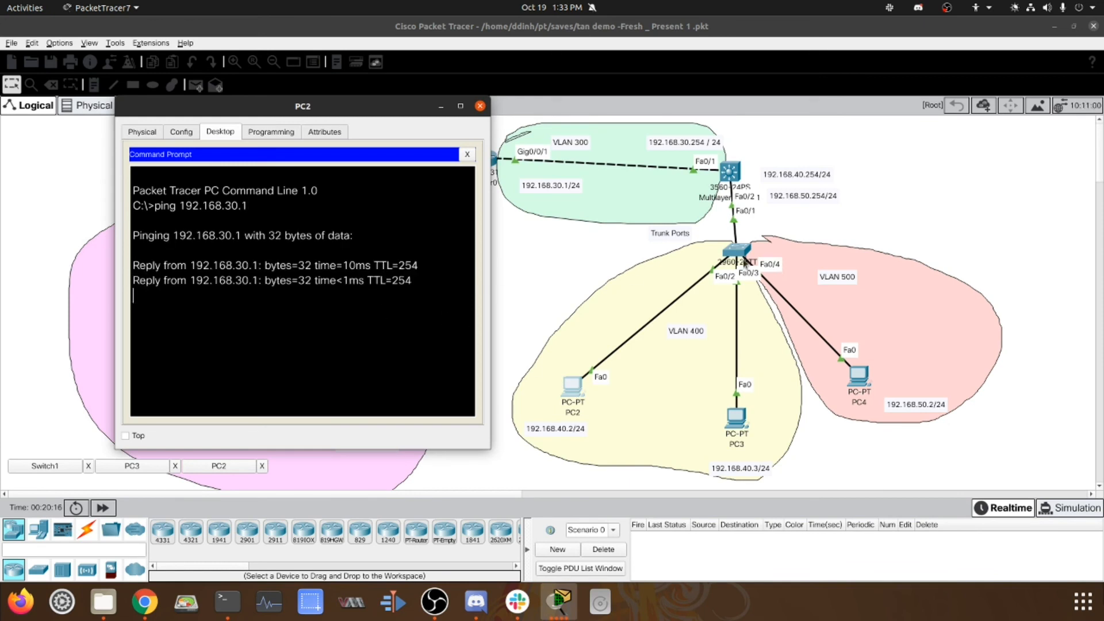
pyautogui.click(734, 253)
pyautogui.press('Up')
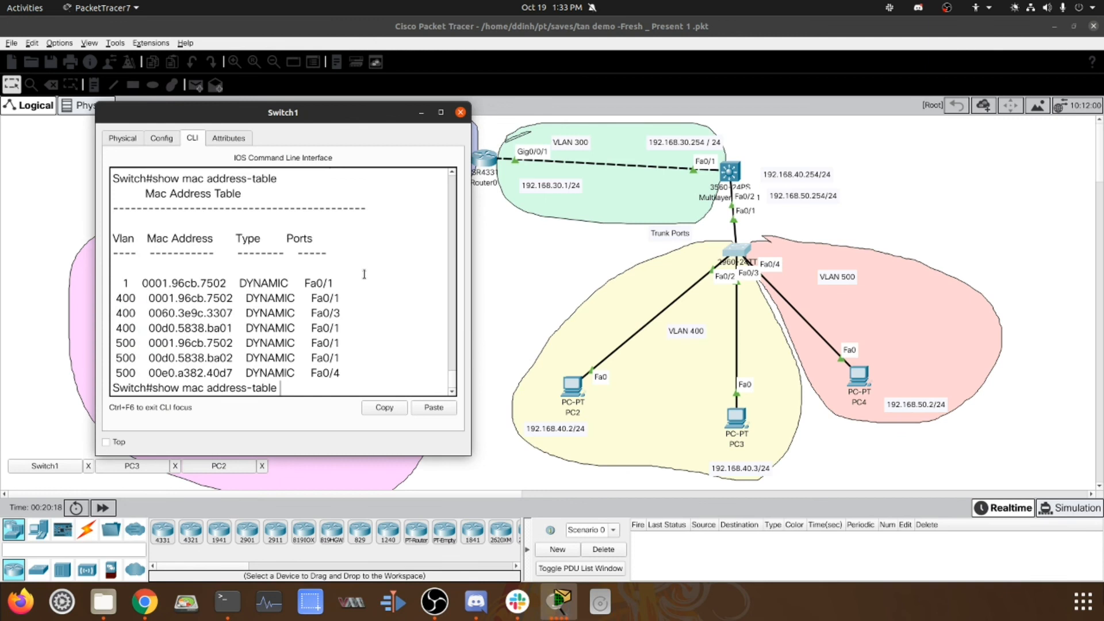
pyautogui.press('Return')
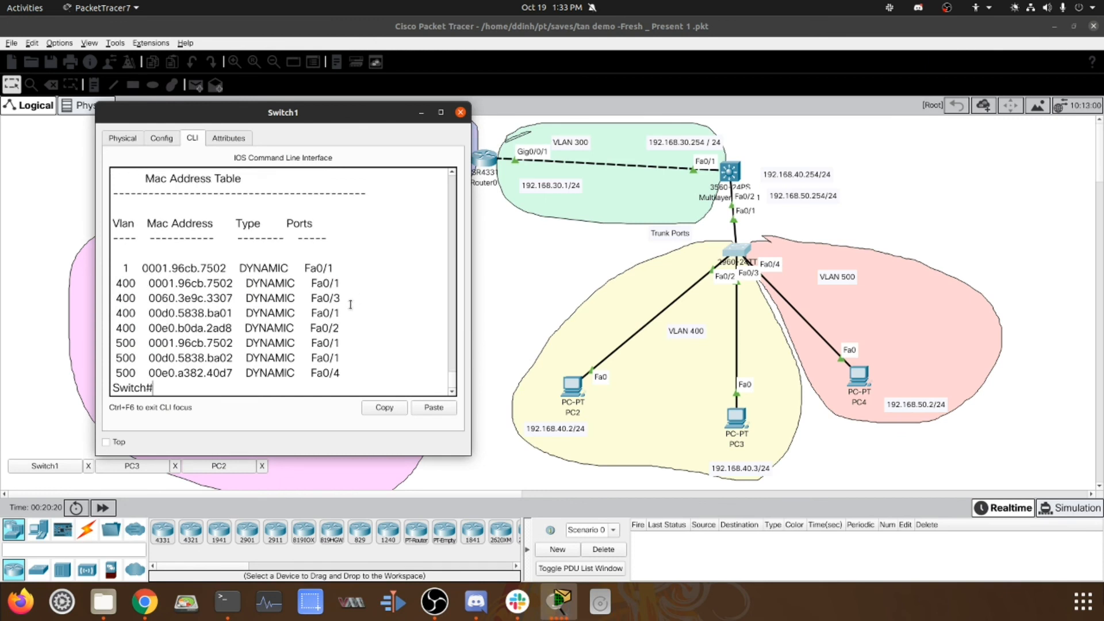
pyautogui.moveTo(339, 329); pyautogui.dragTo(197, 328)
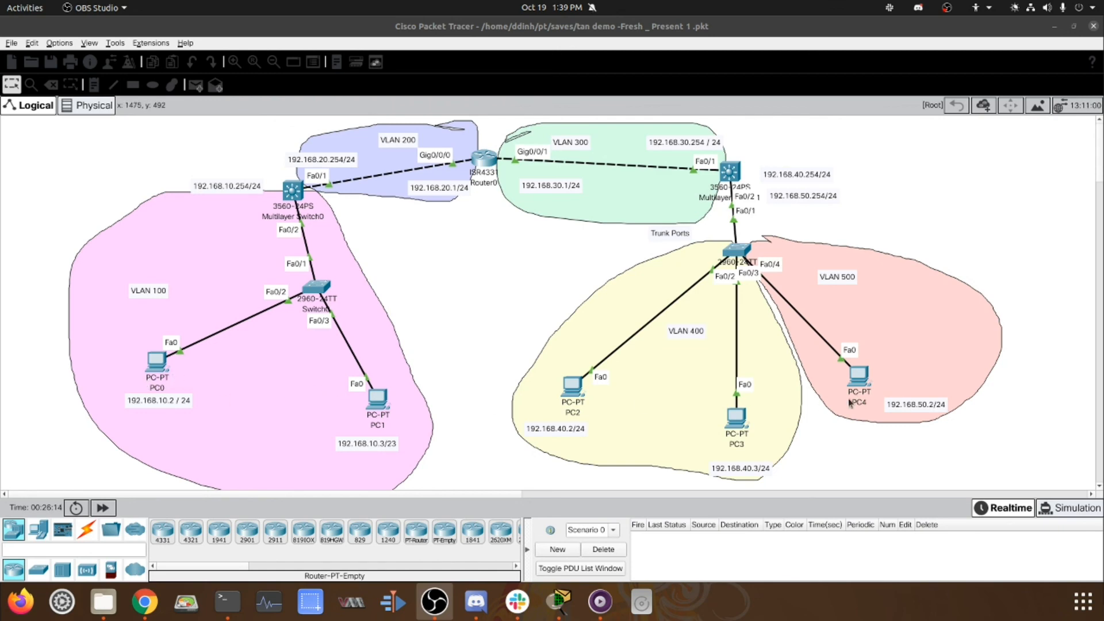
# Ping PC0 at 192.168.10.2 from PC4's command prompt, keeping the VLAN 100 part of the topology in view
pyautogui.click(845, 378)
pyautogui.click(623, 204)
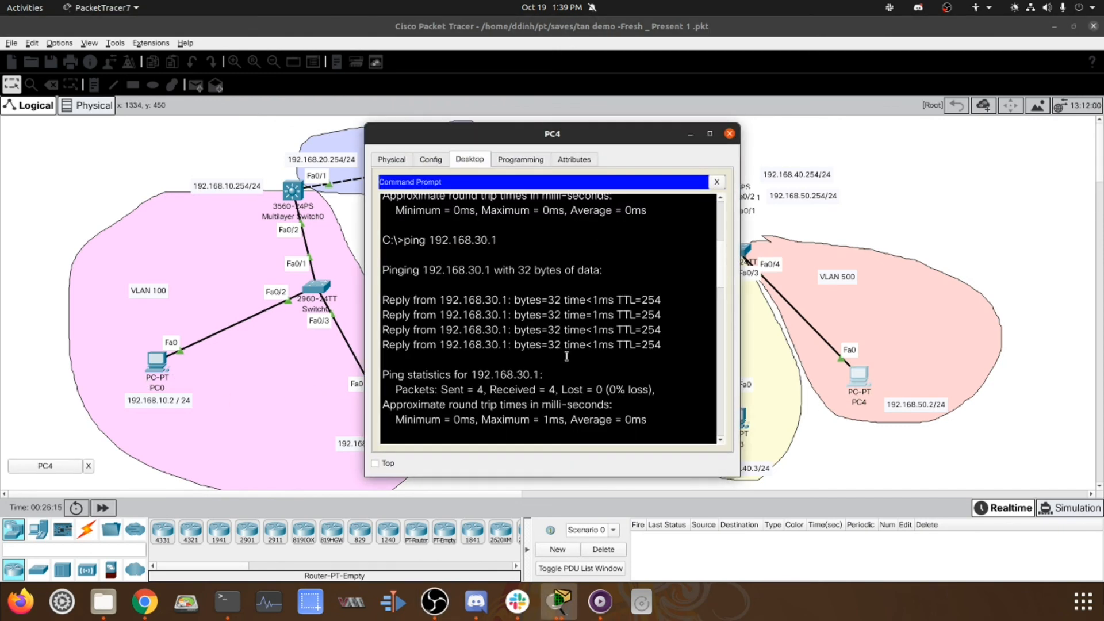
pyautogui.scroll(-15, 566, 356)
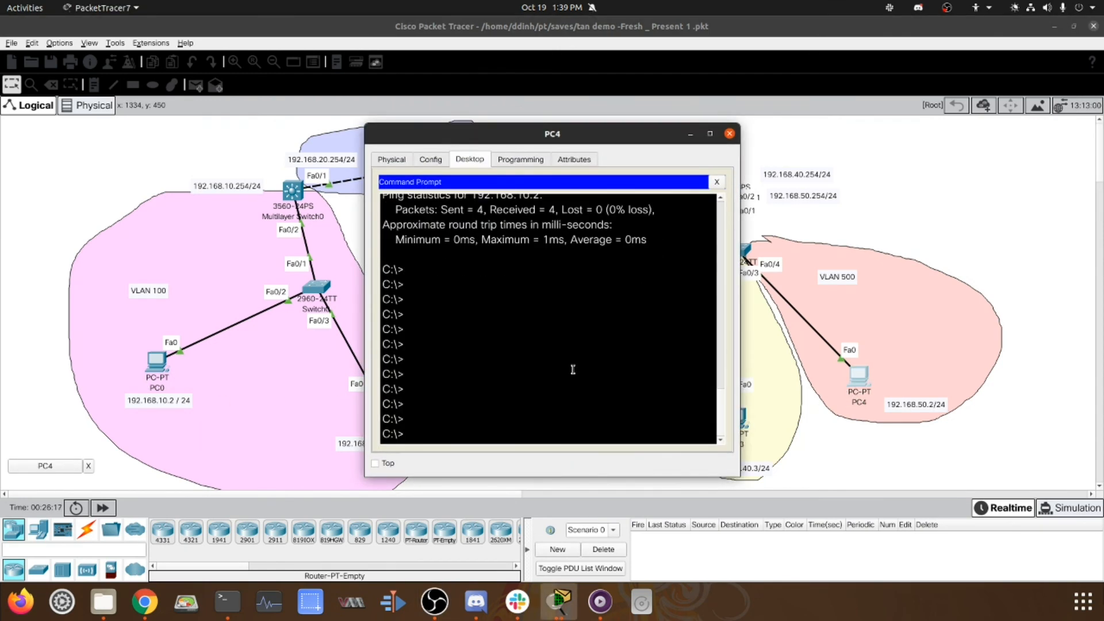
pyautogui.scroll(-1, 573, 369)
pyautogui.write('ping 192.168.10.2')
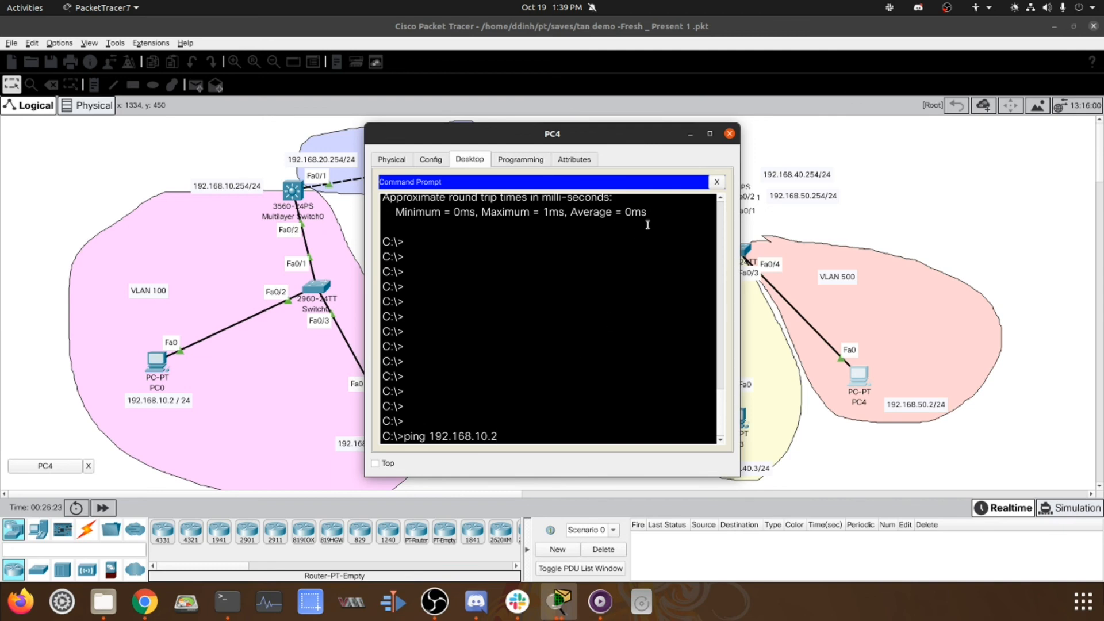
pyautogui.moveTo(597, 141); pyautogui.dragTo(874, 157)
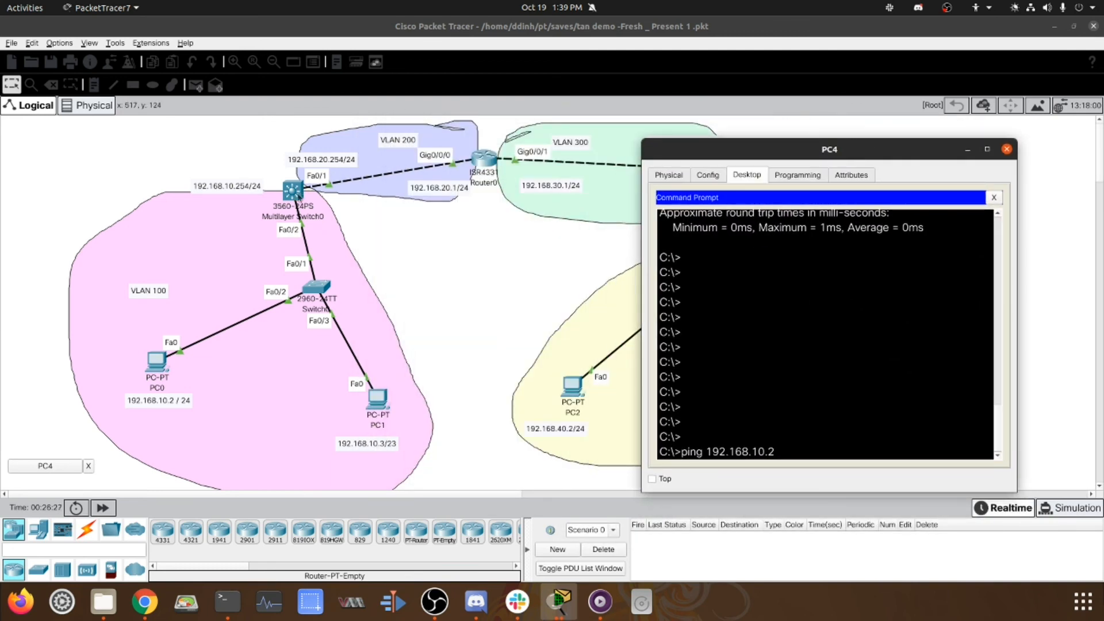
pyautogui.press('Return')
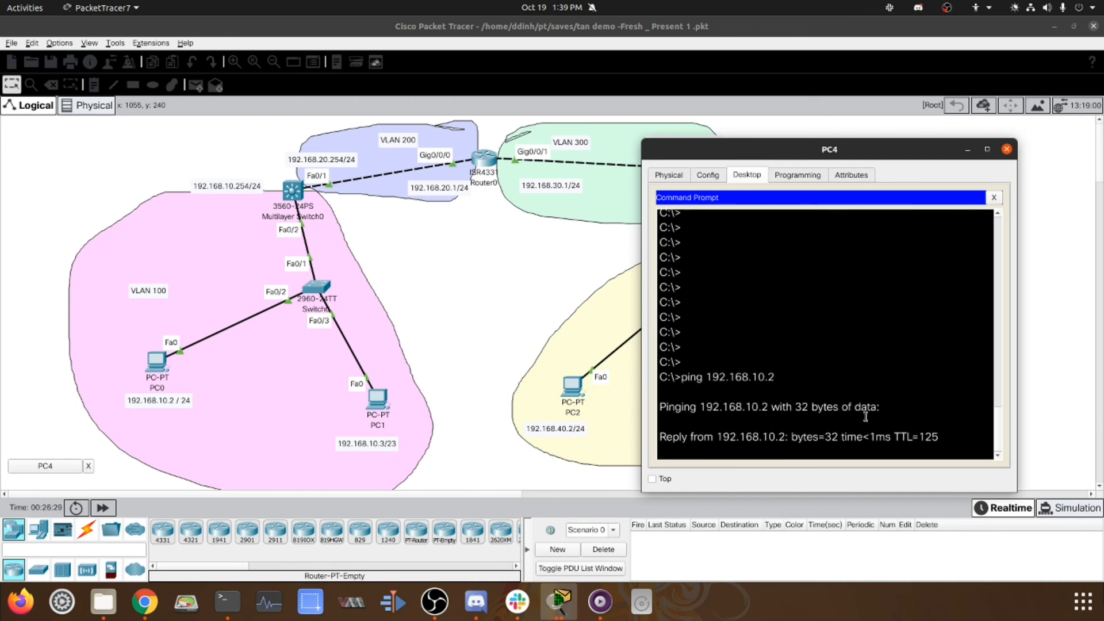
# Ping PC1 at 192.168.10.3 from PC4's command prompt, then repeat the same ping
pyautogui.moveTo(835, 146); pyautogui.dragTo(706, 114)
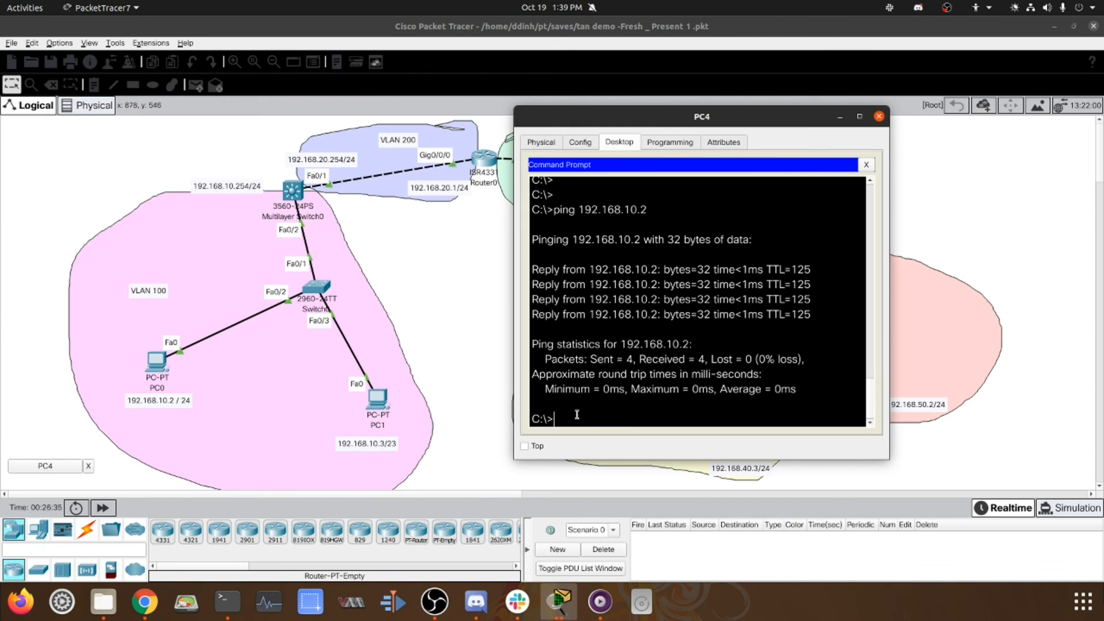
pyautogui.press('Up')
pyautogui.write('3')
pyautogui.press('Return')
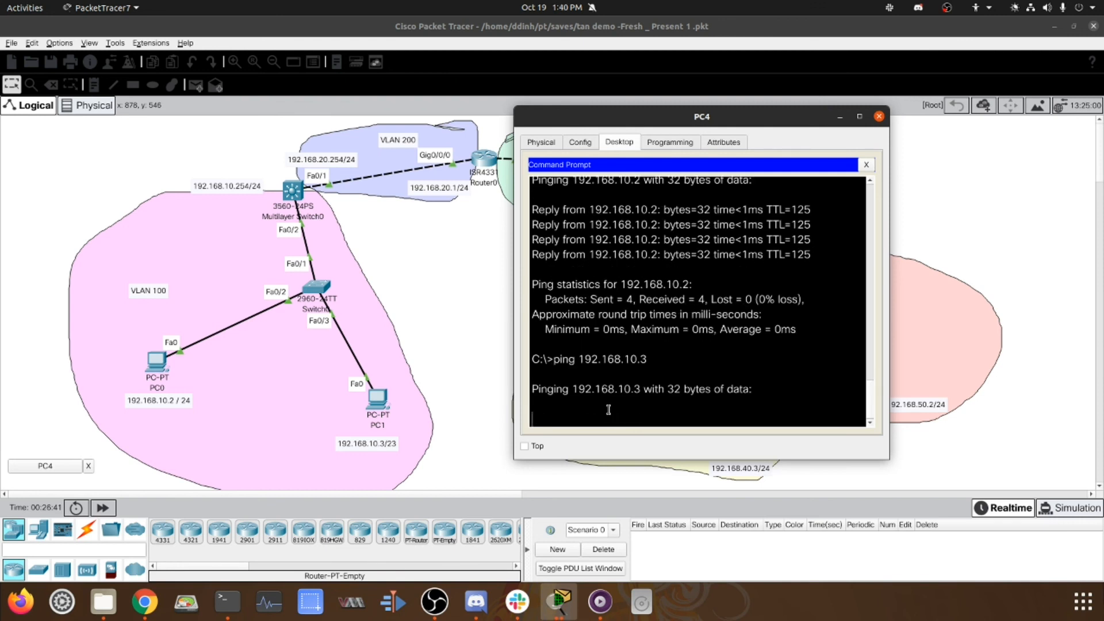
pyautogui.moveTo(741, 125); pyautogui.dragTo(742, 121)
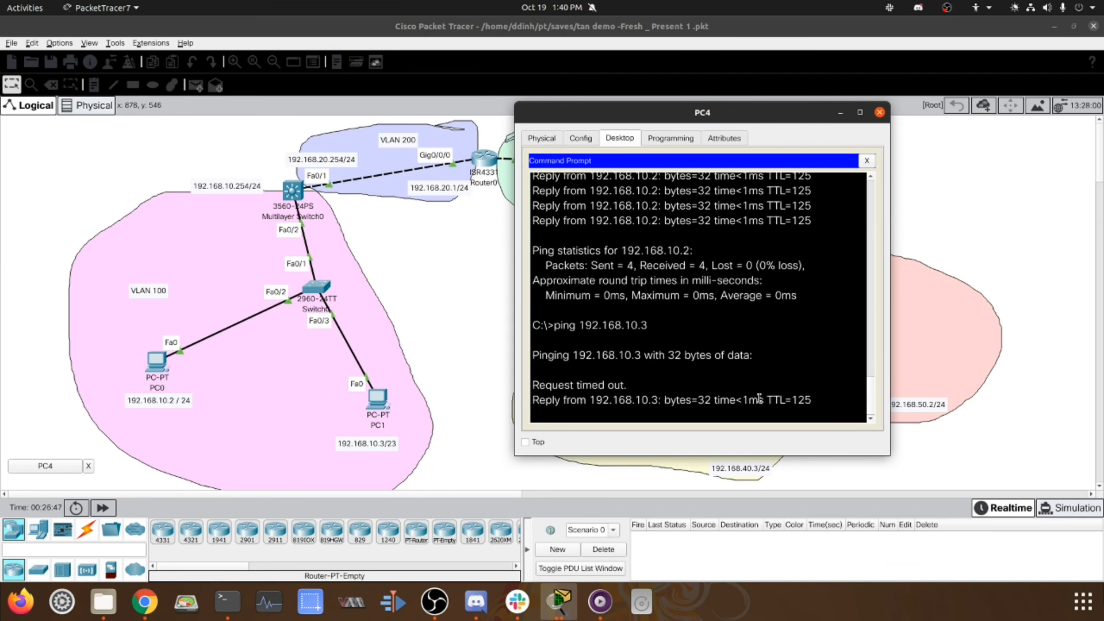
pyautogui.press('Up')
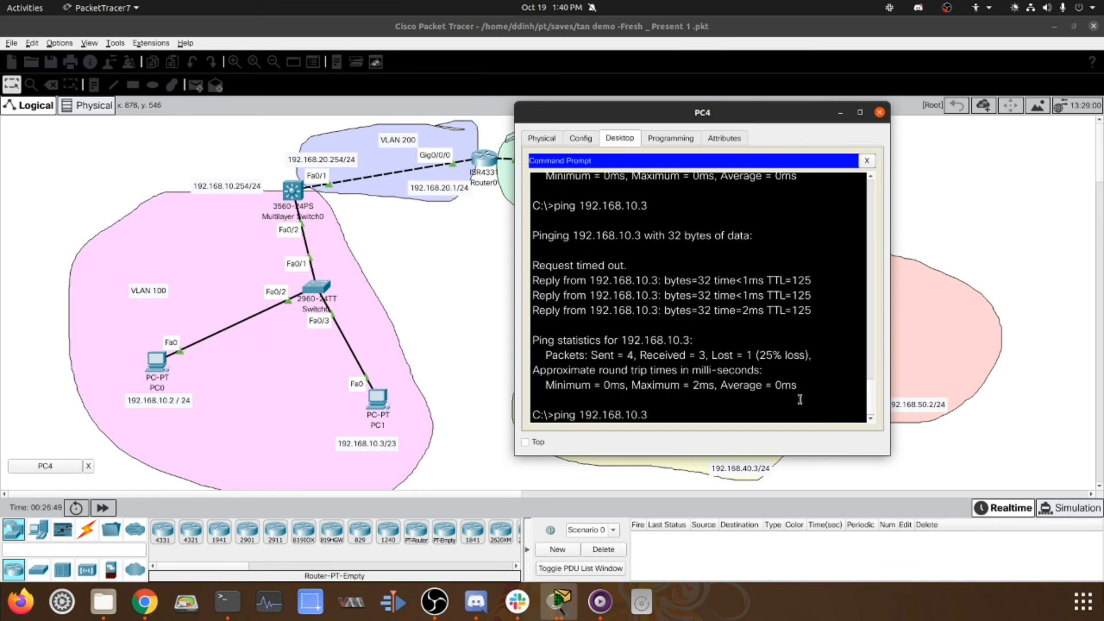
pyautogui.press('Return')
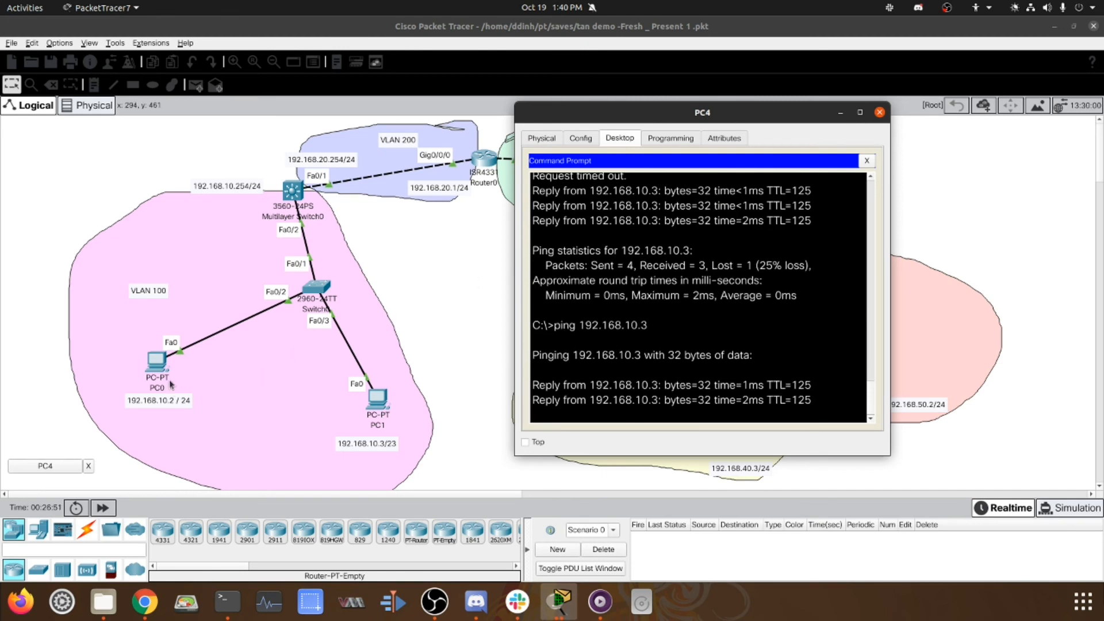
# Open PC0's command prompt and ping PC2 at 192.168.40.2, keeping the VLAN 400 and VLAN 500 areas in view
pyautogui.click(154, 375)
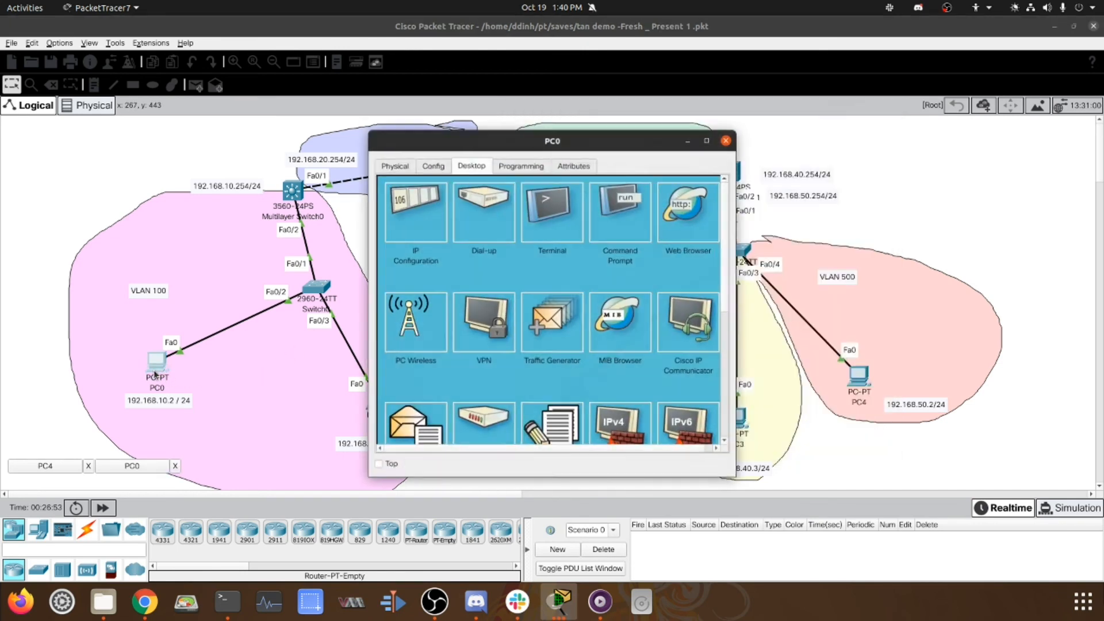
pyautogui.click(615, 230)
pyautogui.moveTo(575, 134); pyautogui.dragTo(339, 114)
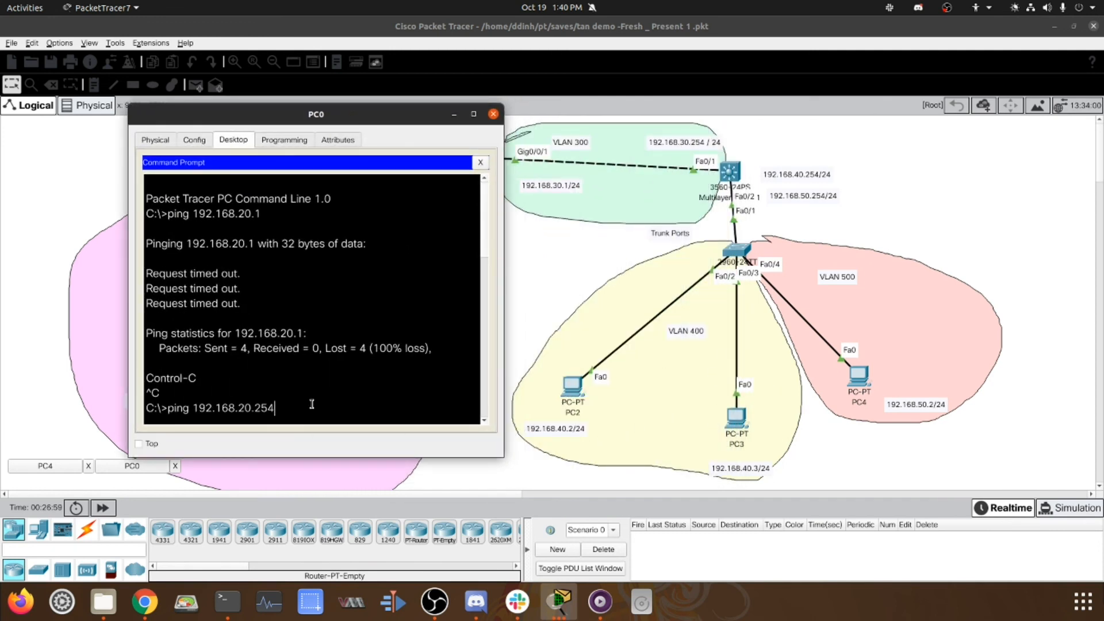
pyautogui.scroll(-8, 311, 404)
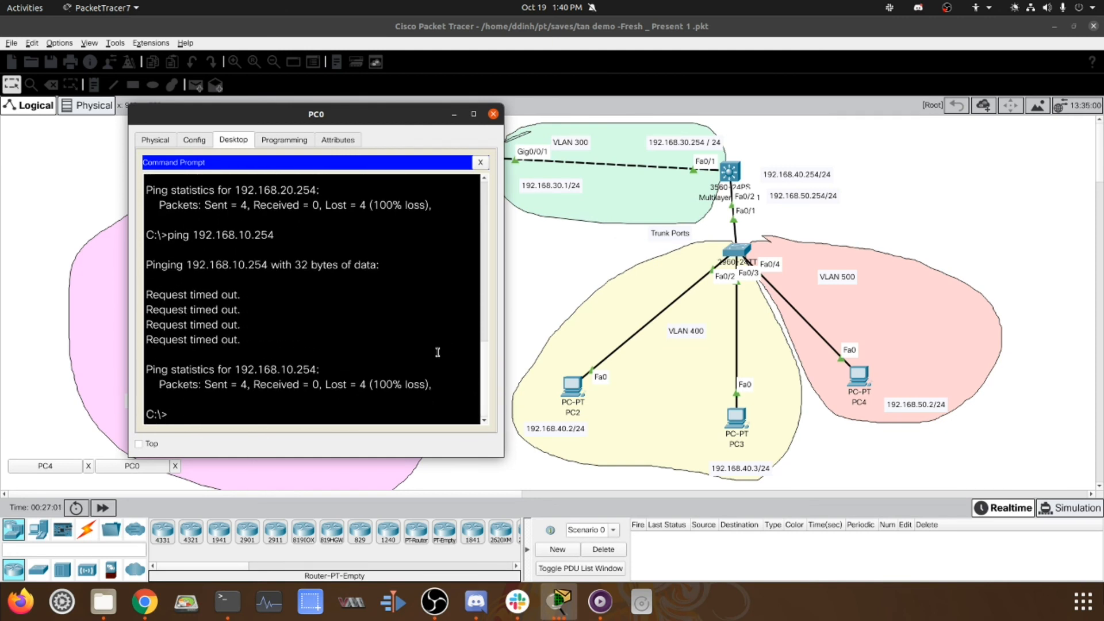
pyautogui.press('Return')
pyautogui.press('Return')
pyautogui.press('Return')
pyautogui.press('Return')
pyautogui.write('ping ')
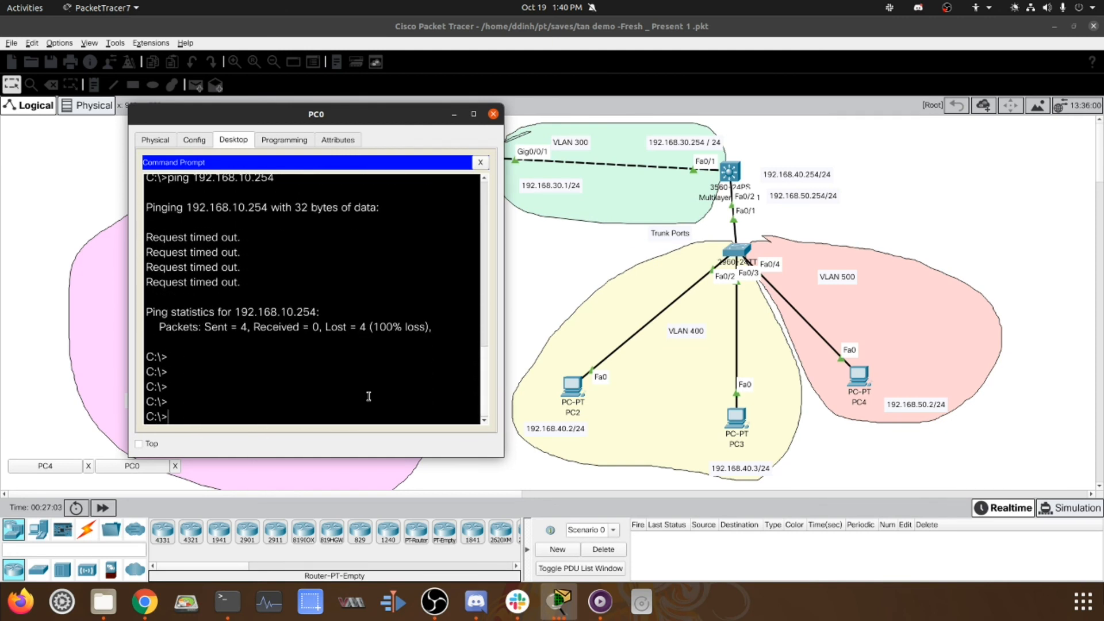
pyautogui.write('192.168.40.2')
pyautogui.press('Return')
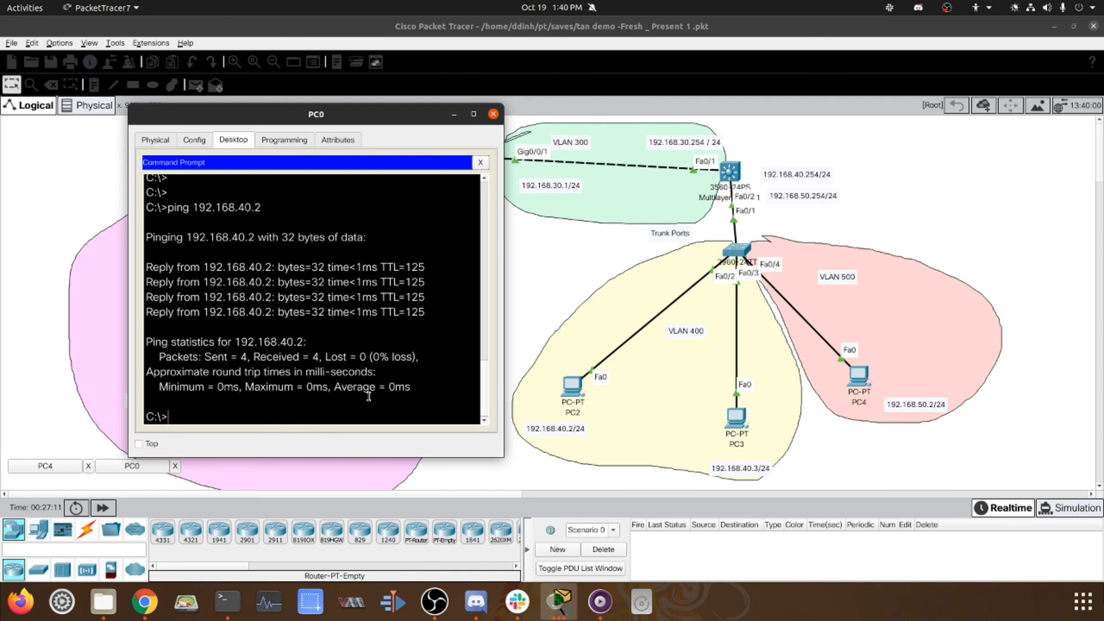
# Ping PC4 at 192.168.50.2 from PC0's command prompt and close the PC0 window
pyautogui.press('Up')
pyautogui.press('Left')
pyautogui.press('BackSpace')
pyautogui.press('BackSpace')
pyautogui.press('BackSpace')
pyautogui.write('50.')
pyautogui.press('Return')
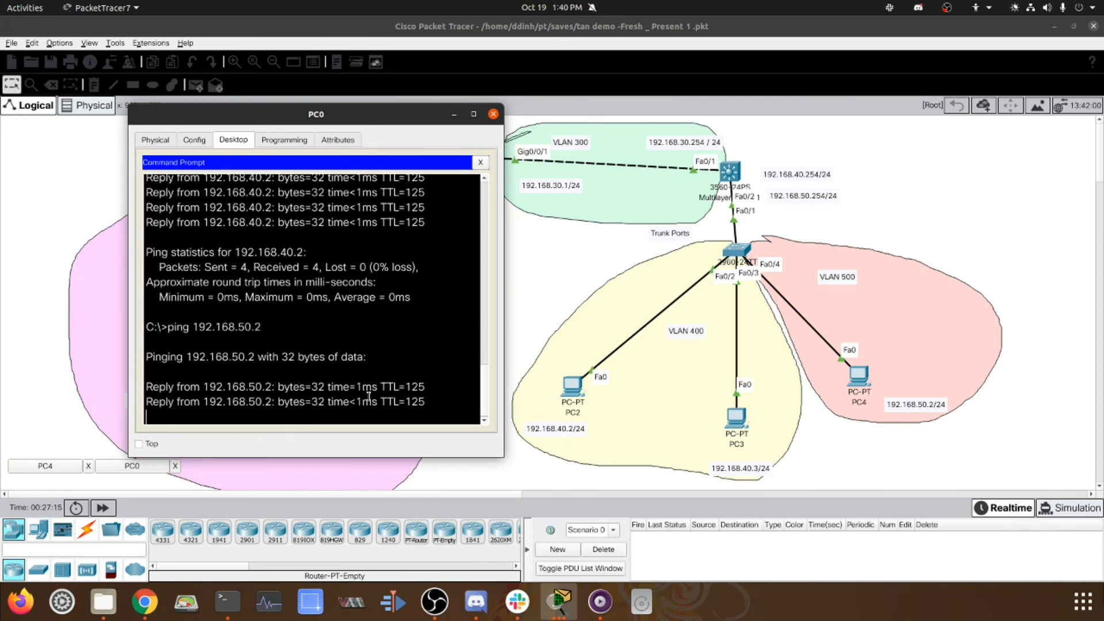
pyautogui.click(494, 115)
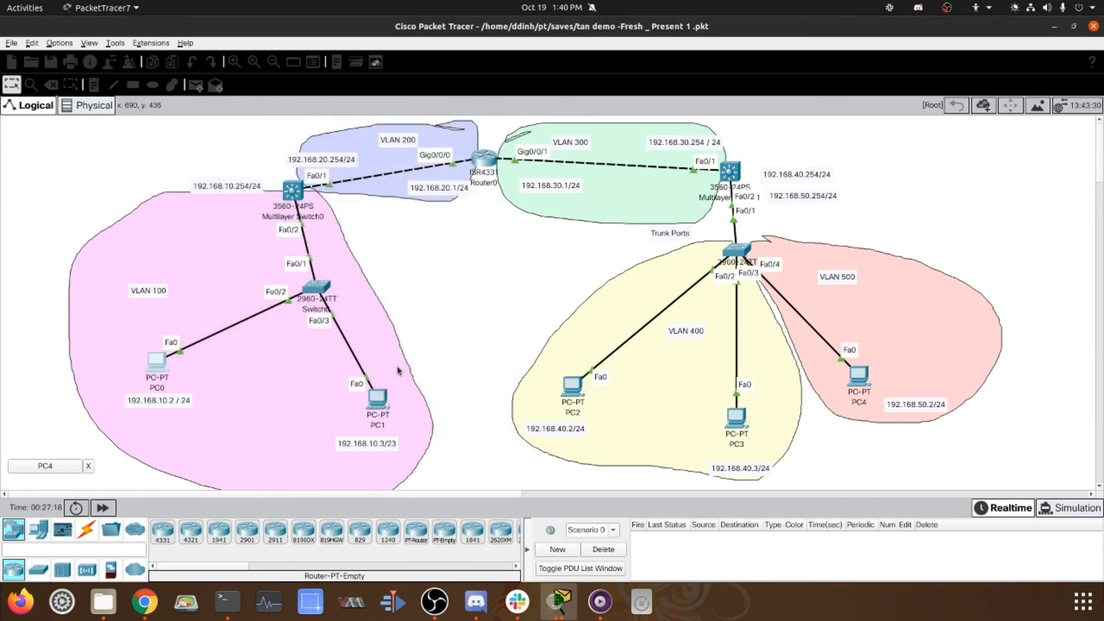
# Open PC1's command prompt beside the VLAN 400 and 500 areas and ping PC0 at 192.168.10.2
pyautogui.click(380, 412)
pyautogui.moveTo(517, 136); pyautogui.dragTo(259, 114)
pyautogui.click(365, 192)
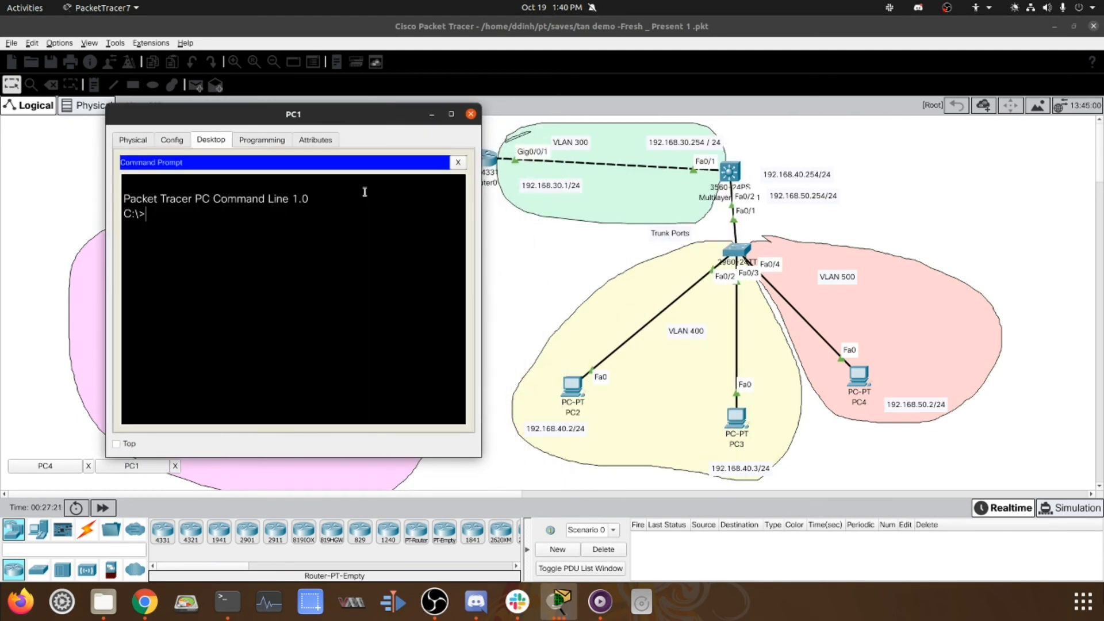
pyautogui.write('ping 192.168.10.2')
pyautogui.press('Return')
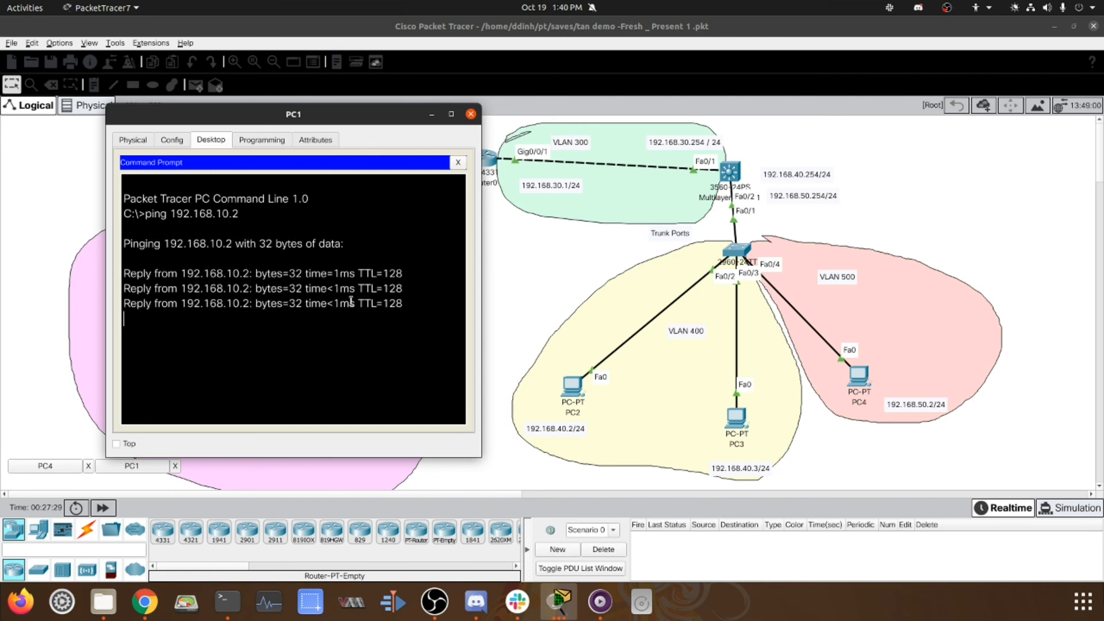
# Ping both VLAN 400 hosts from PC1, PC2 at 192.168.40.2 and PC3 at 192.168.40.3
pyautogui.press('Up')
pyautogui.press('Left')
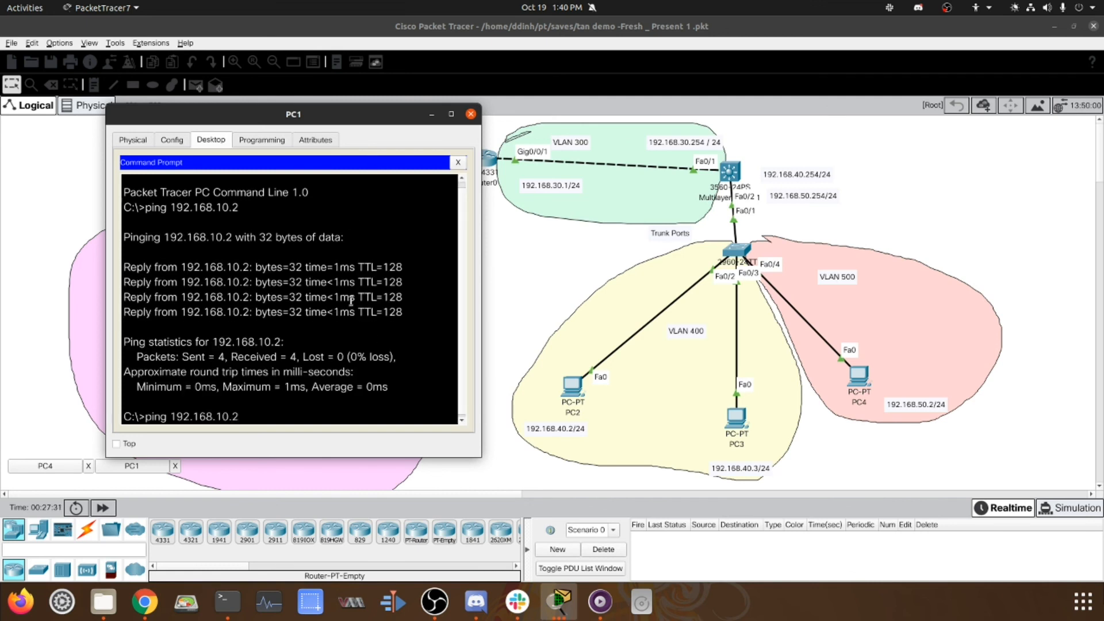
pyautogui.press('Left')
pyautogui.press('Left')
pyautogui.press('BackSpace')
pyautogui.write('4')
pyautogui.press('Return')
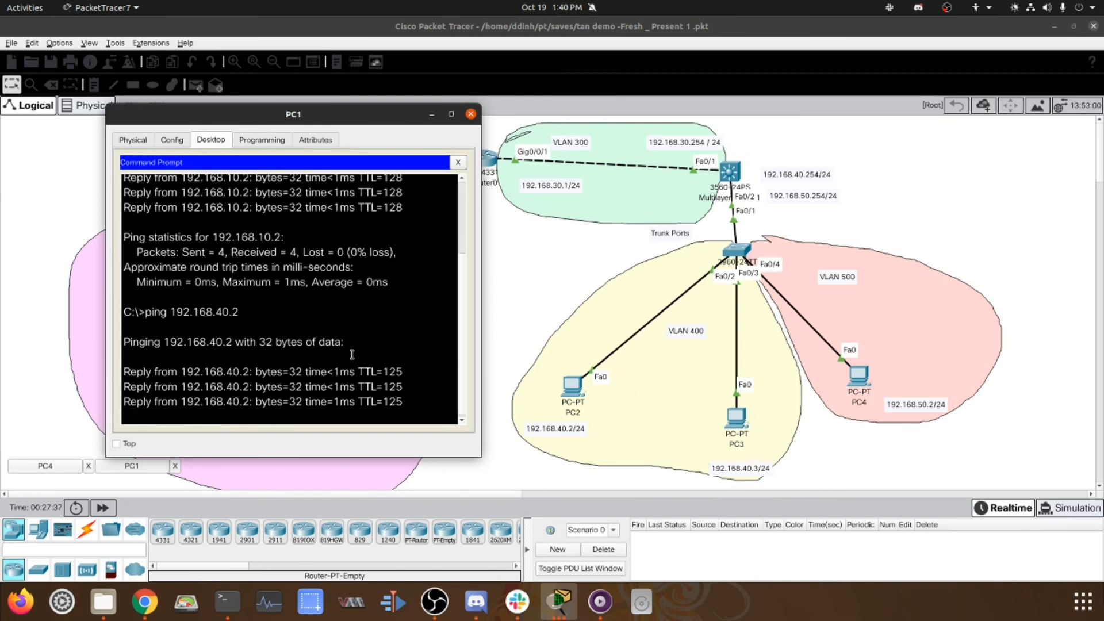
pyautogui.press('Up')
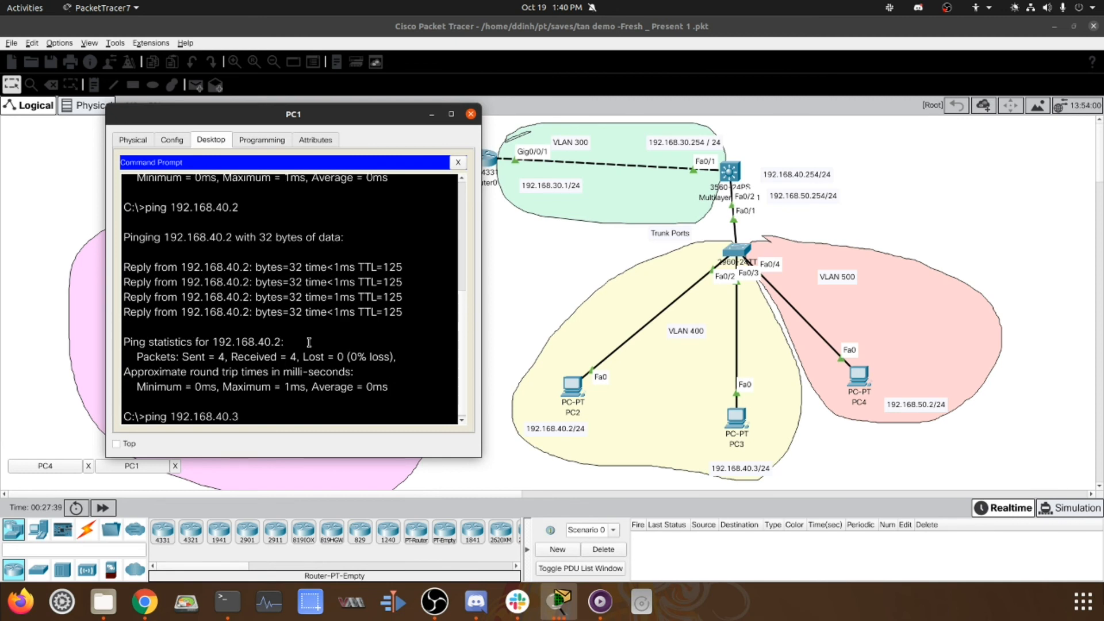
pyautogui.press('Return')
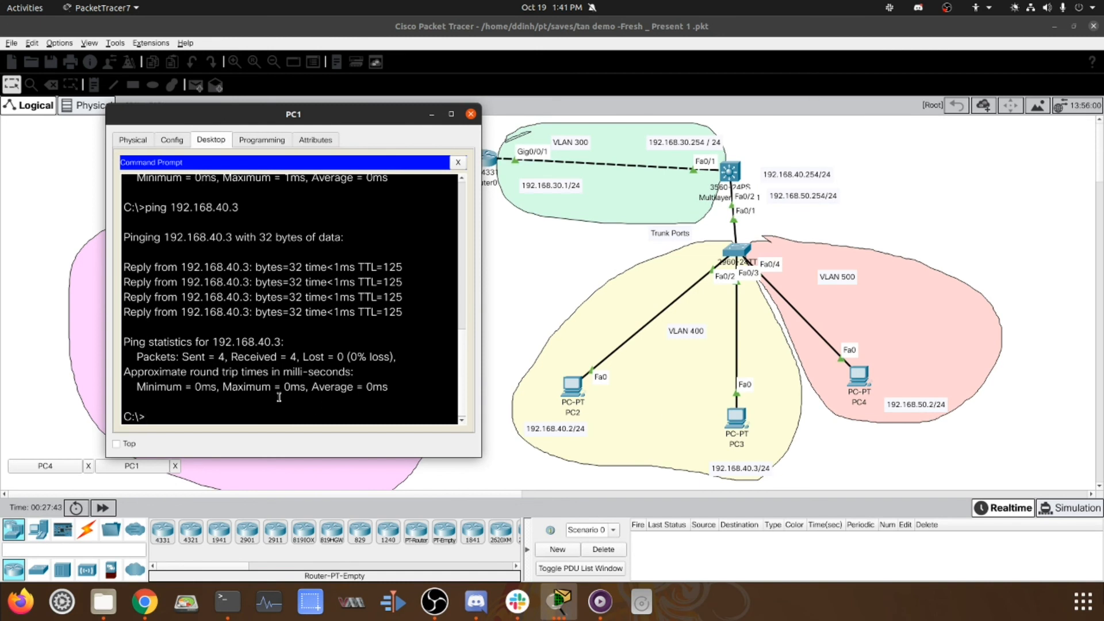
# Ping PC4 at 192.168.50.2 in VLAN 500 from PC1's command prompt
pyautogui.press('Up')
pyautogui.press('BackSpace')
pyautogui.press('BackSpace')
pyautogui.press('BackSpace')
pyautogui.write('50.2')
pyautogui.press('Return')
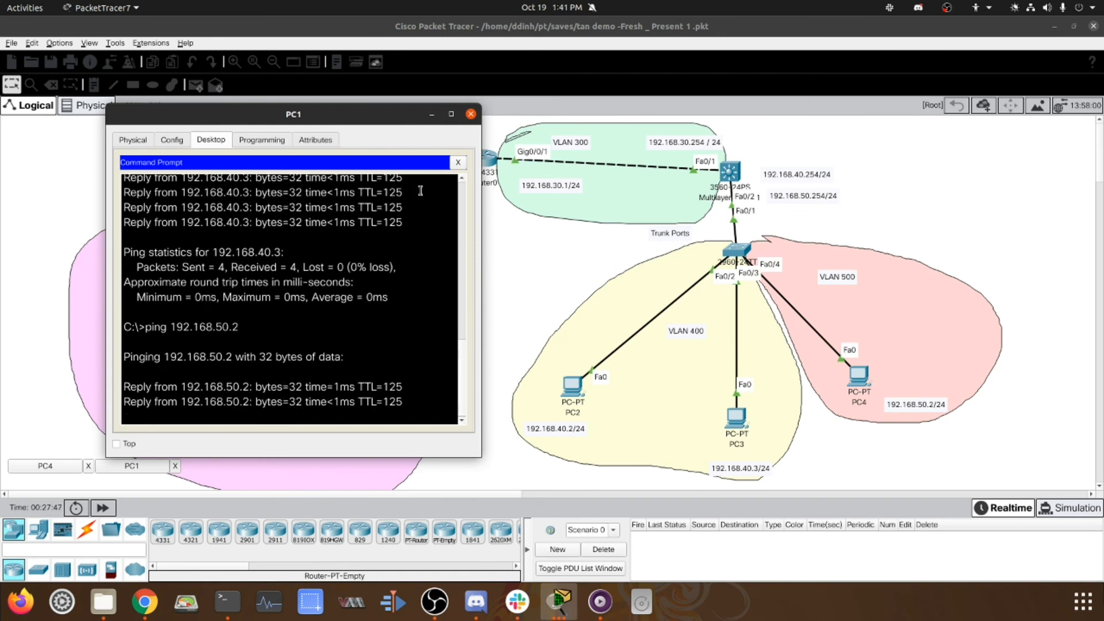
pyautogui.moveTo(414, 117); pyautogui.dragTo(629, 118)
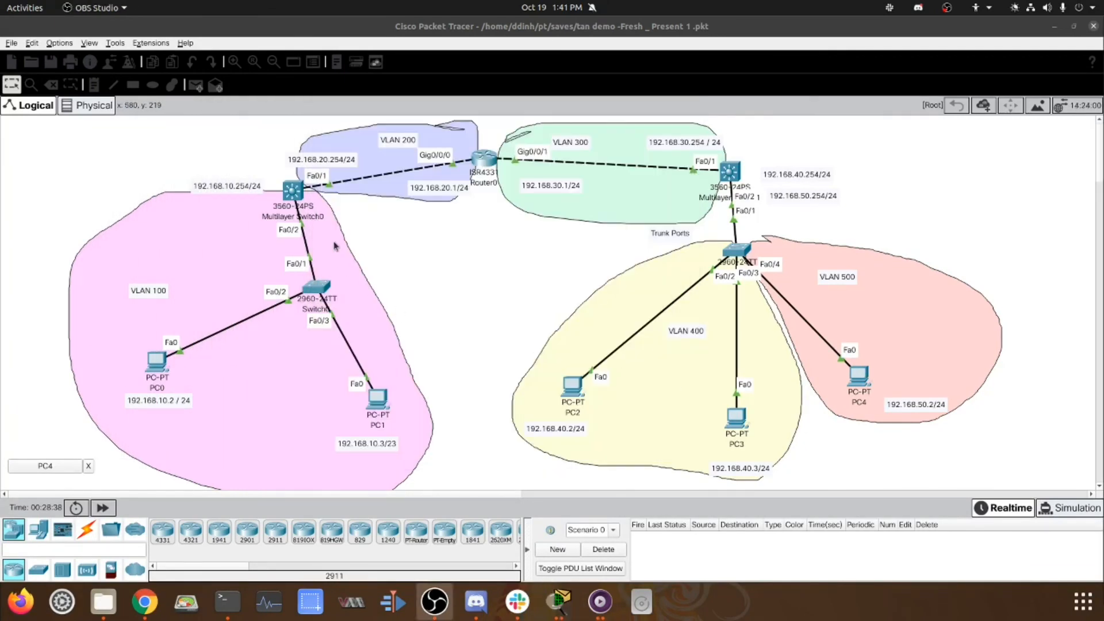